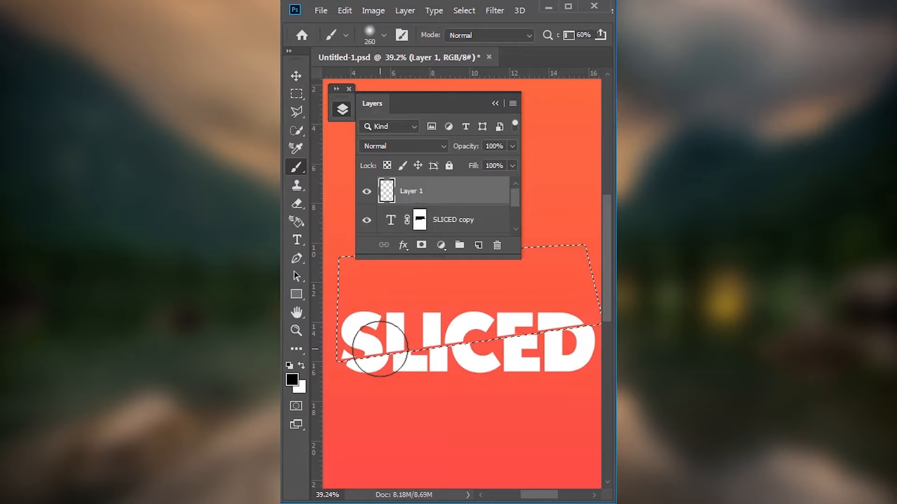
- Paint a soft black shadow along the diagonal cut of the SLICED text inside the selection, and deselect
left_click_drag(370, 354, 354, 356)
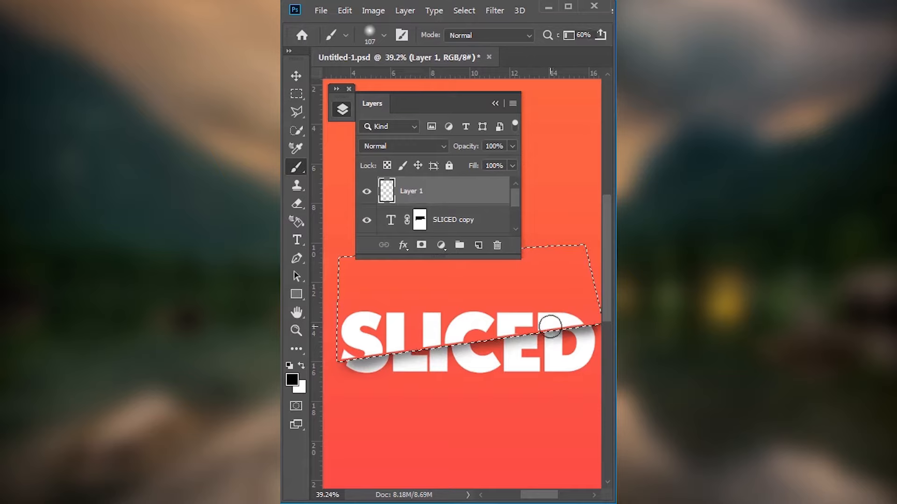
key("ctrl+d")
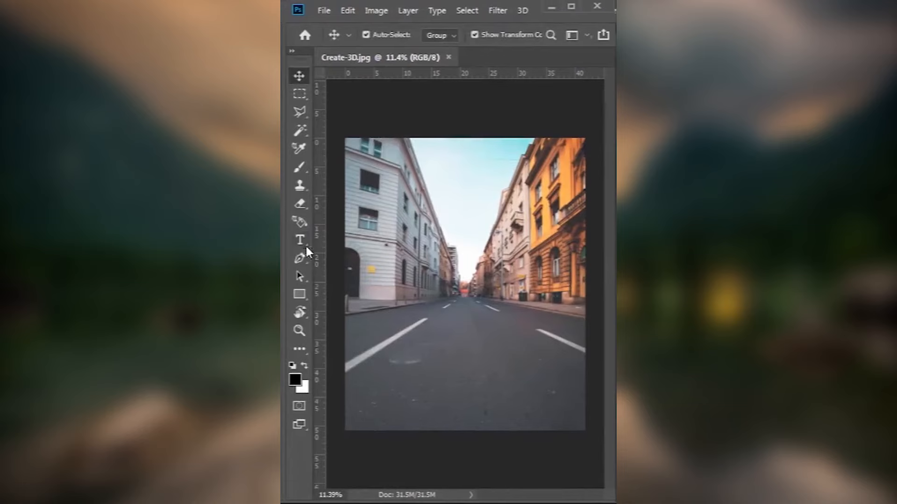
- Add the text "3D" over the street photo and enlarge it to span most of the road's width
left_click(305, 246)
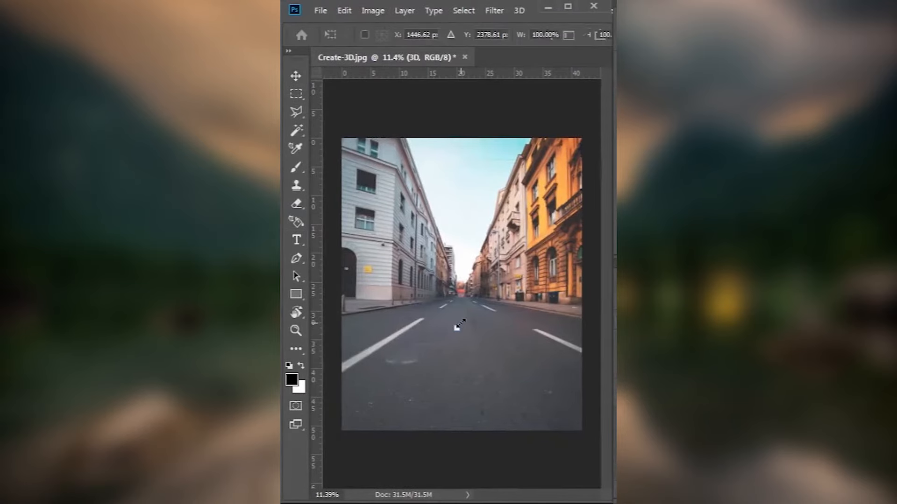
left_click_drag(456, 325, 518, 282)
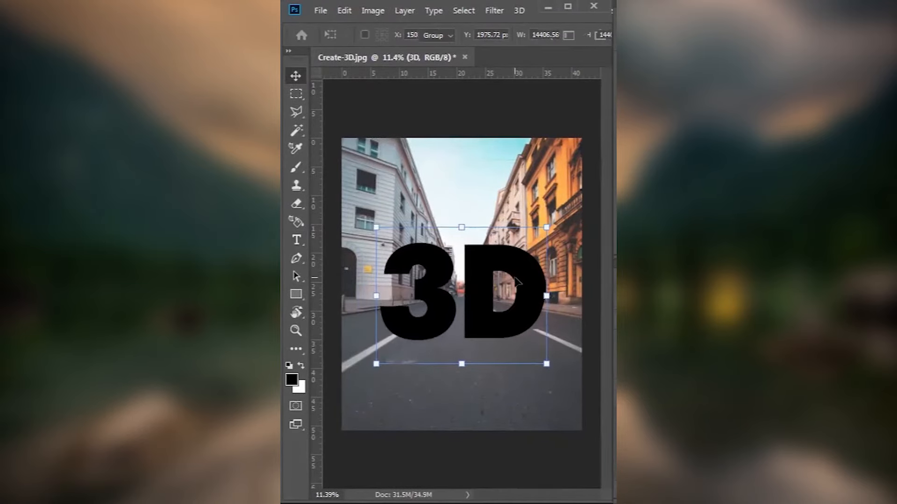
key("Return")
- Create a 3D extrusion from the 3D text layer and orbit the camera slightly to adjust its orientation
left_click(521, 10)
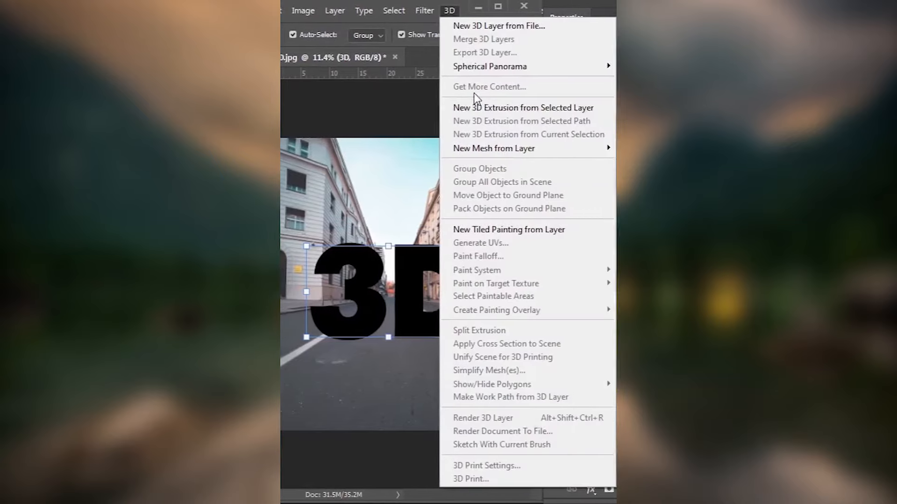
left_click(544, 108)
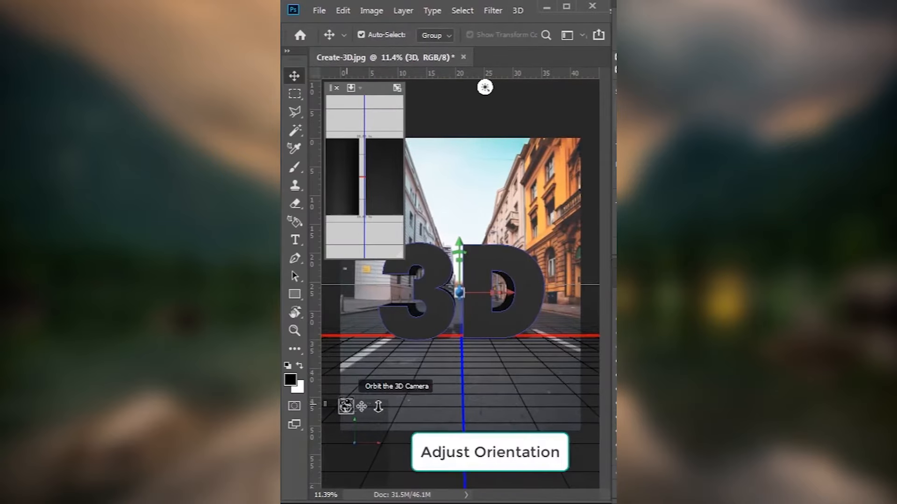
left_click_drag(346, 406, 345, 405)
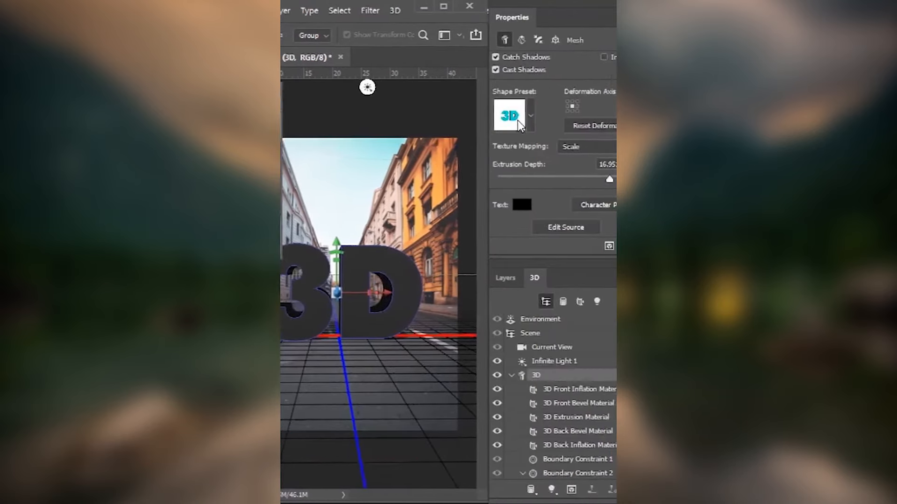
- Apply an inflated shape preset with rounded edges to the 3D text mesh
left_click(490, 116)
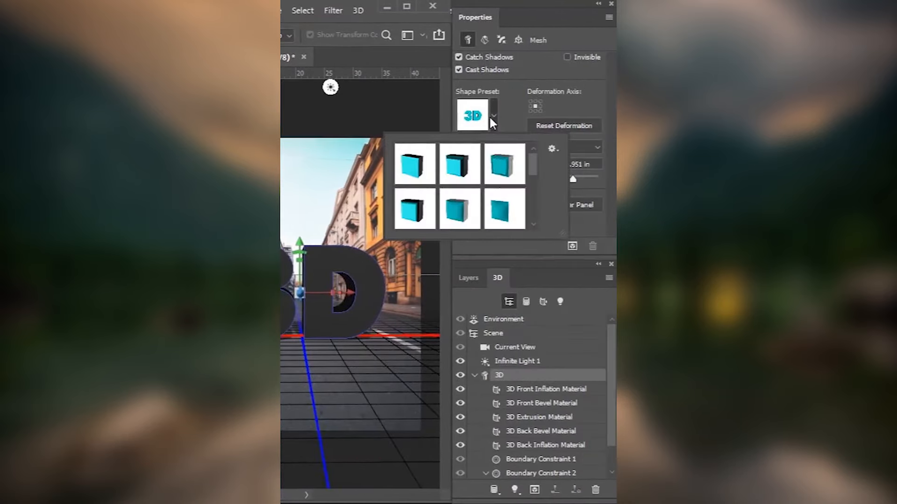
left_click(457, 218)
left_click(515, 99)
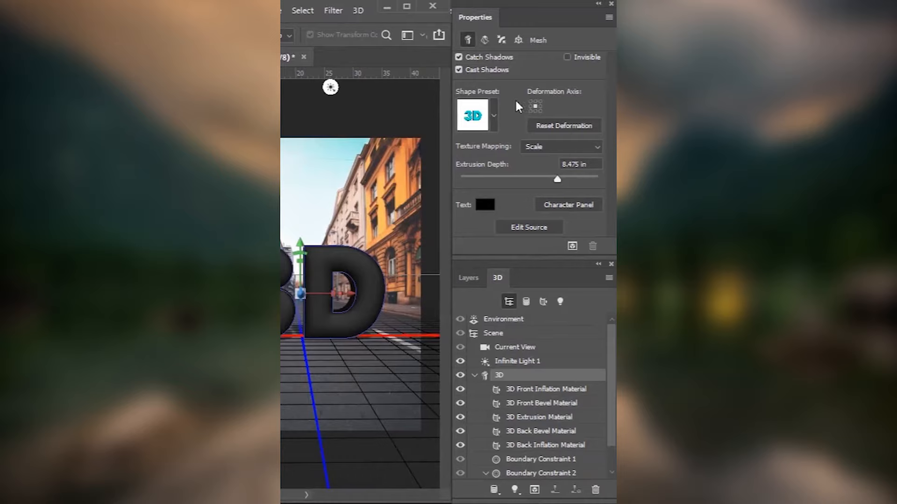
- Copy the entire street image from the Background layer and clear the selection
left_click(469, 280)
left_click(529, 434)
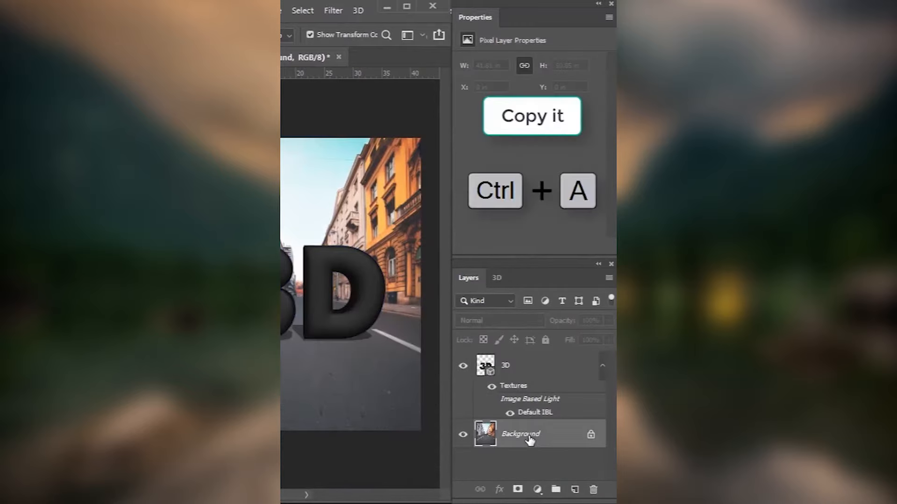
key("ctrl+c")
key("ctrl+d")
- Create a new image-based light texture for the 3D layer's Environment, using the Clipboard document type
double_click(484, 364)
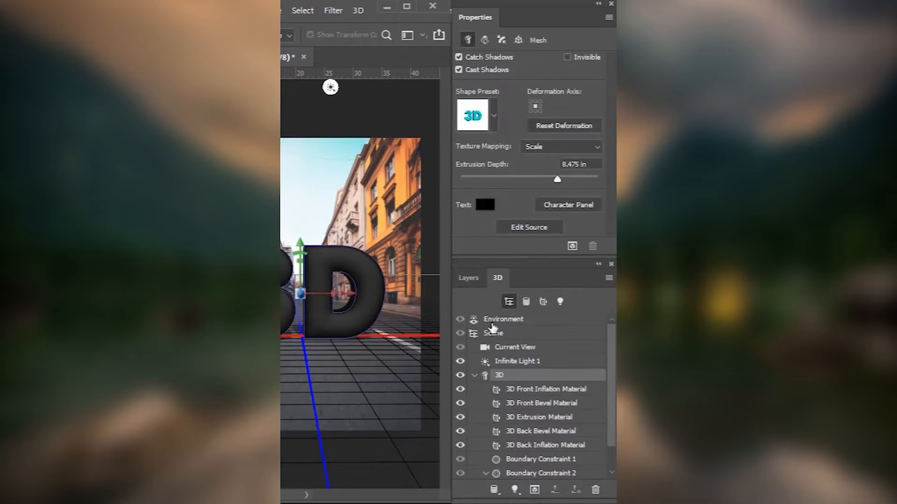
left_click(492, 321)
left_click(538, 80)
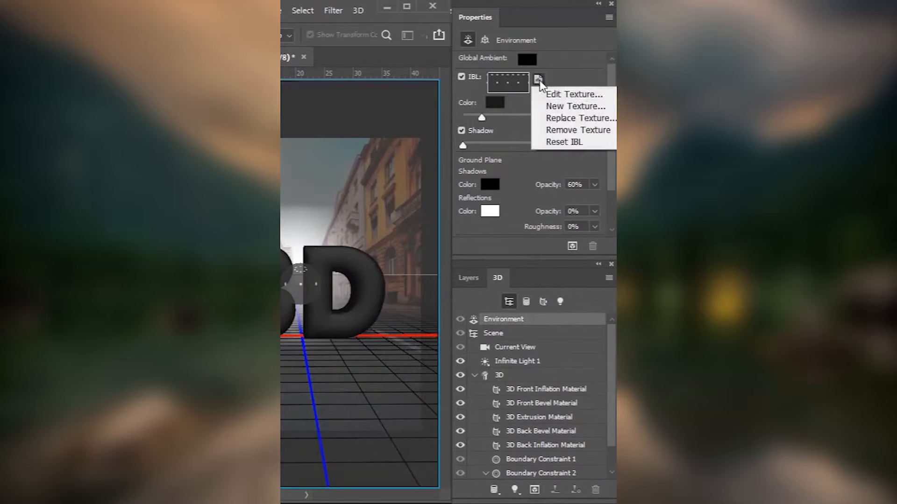
left_click(551, 107)
left_click(382, 110)
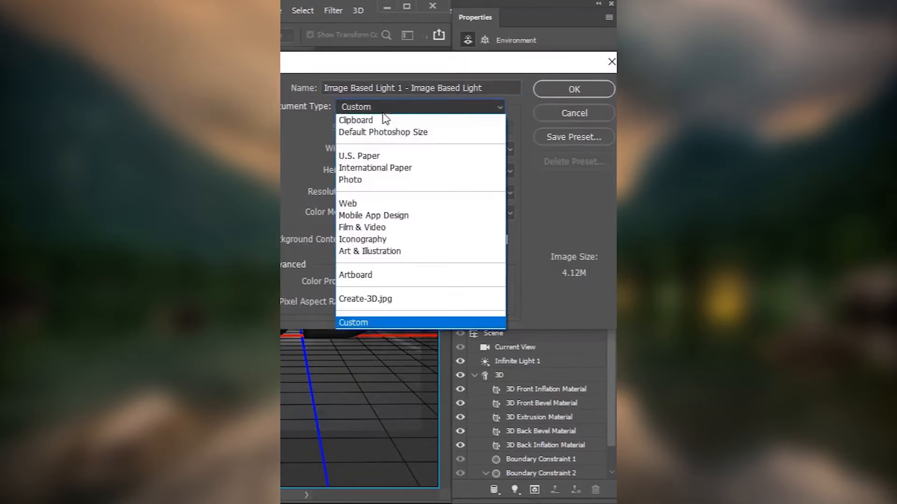
left_click(381, 120)
left_click(589, 87)
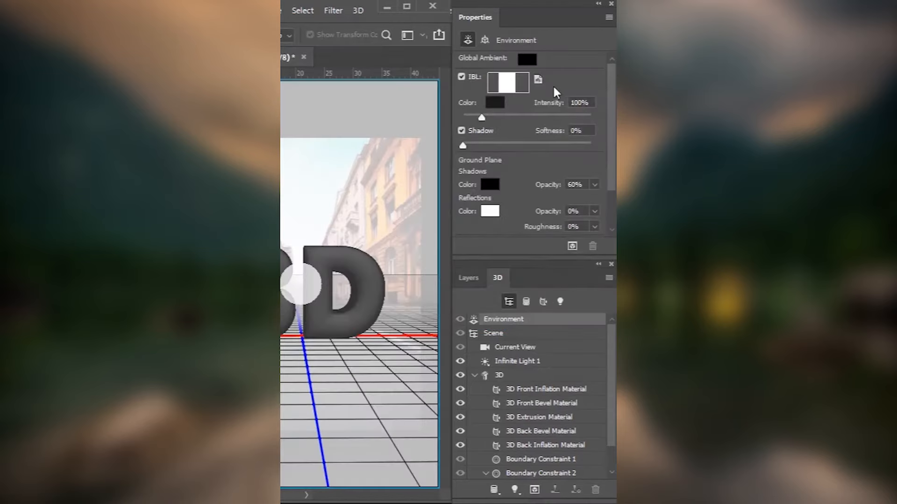
- Paste the copied street image into the image-based light texture, save it with Maximize Compatibility, and close it
left_click(538, 80)
left_click(554, 93)
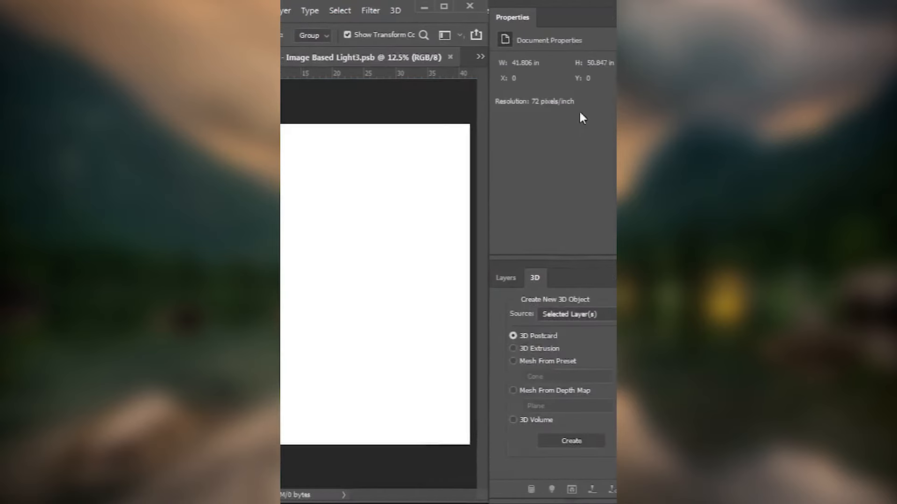
key("ctrl+v")
key("ctrl+s")
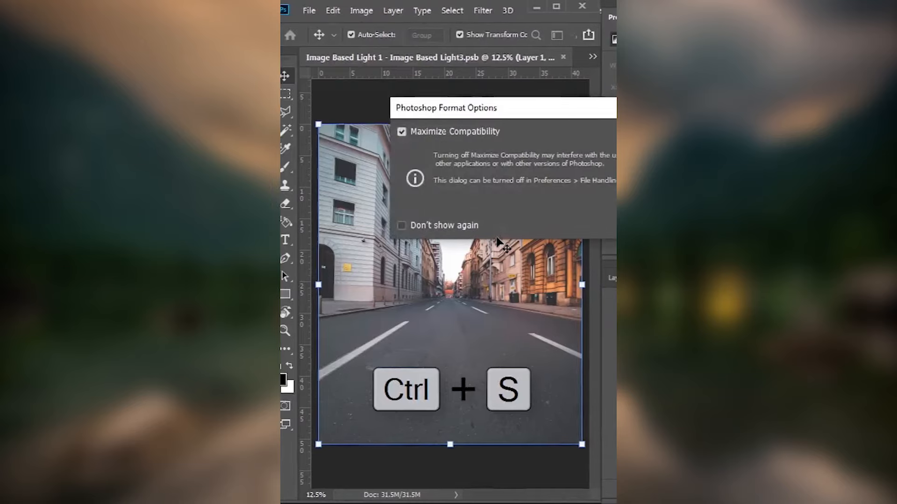
left_click(598, 134)
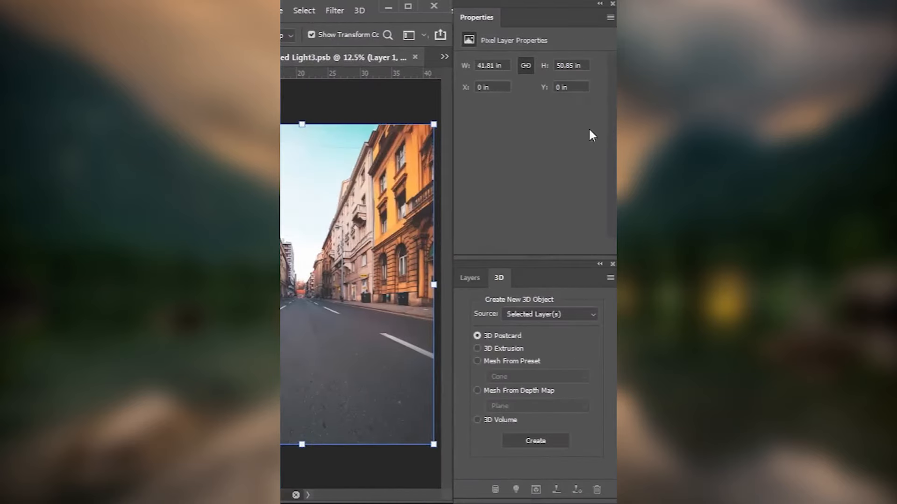
left_click(415, 57)
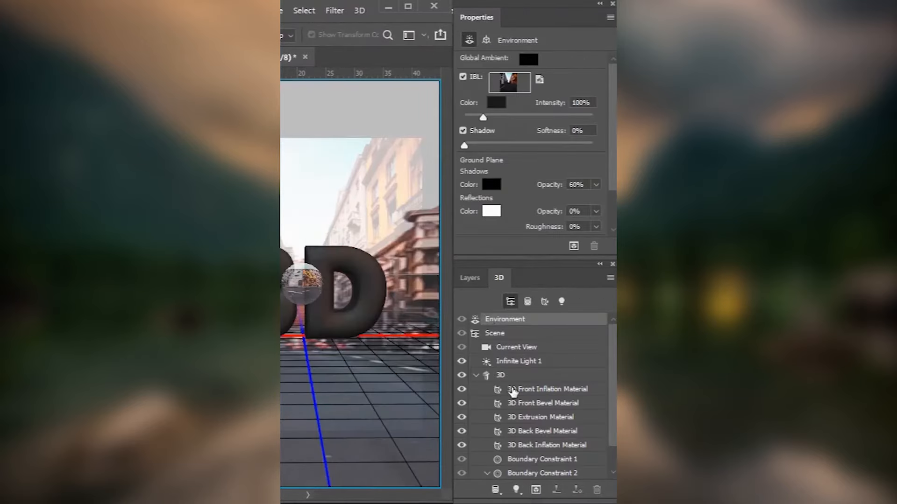
- Set Shine to 90% and Reflection to 80% for all five 3D text materials, from Front Inflation to Back Inflation
left_click(512, 392)
left_click(532, 446, "shift")
left_click(578, 128)
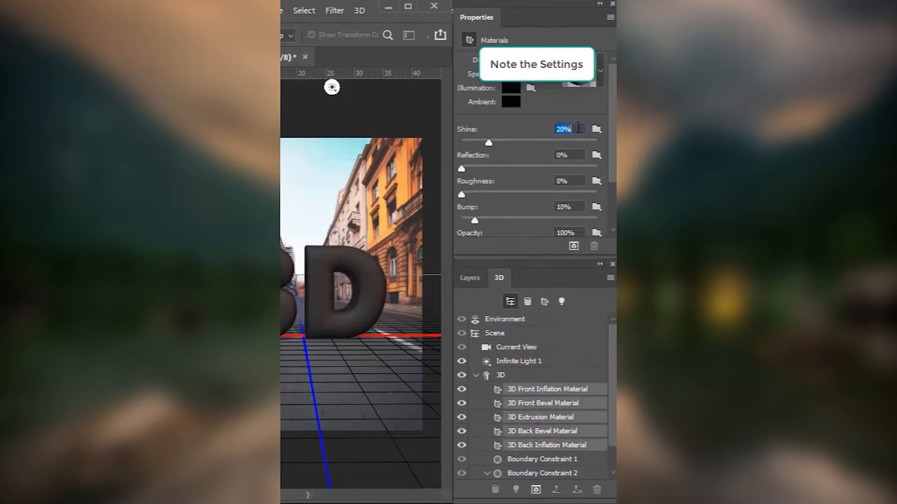
type("90")
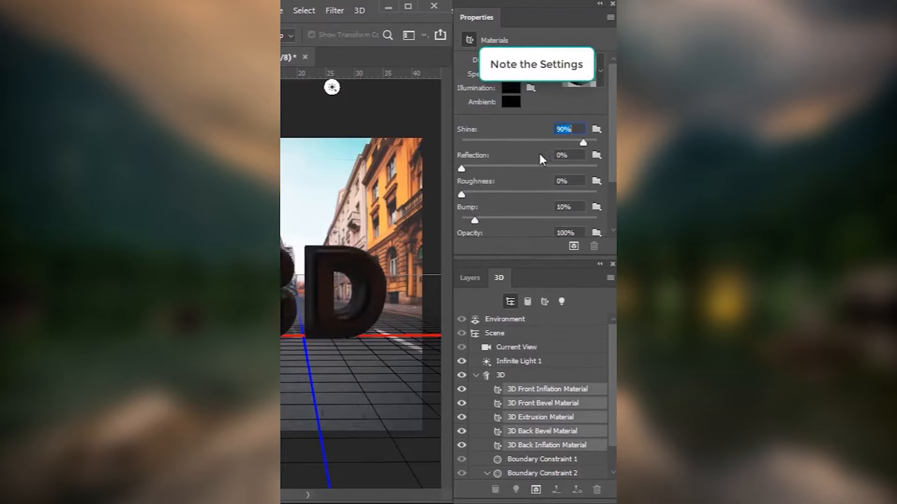
left_click(555, 156)
type("80")
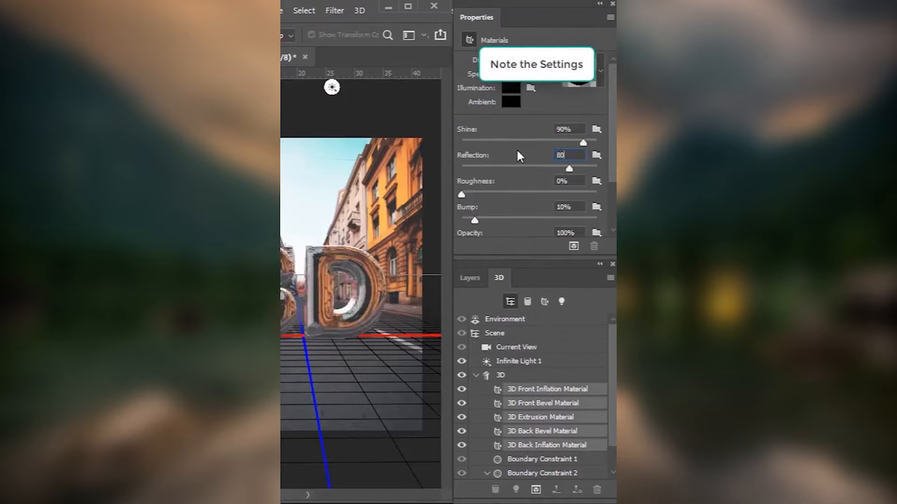
key("Return")
- Render the reflective 3D text and inspect the result up close
scroll(605, 138, "down", 3)
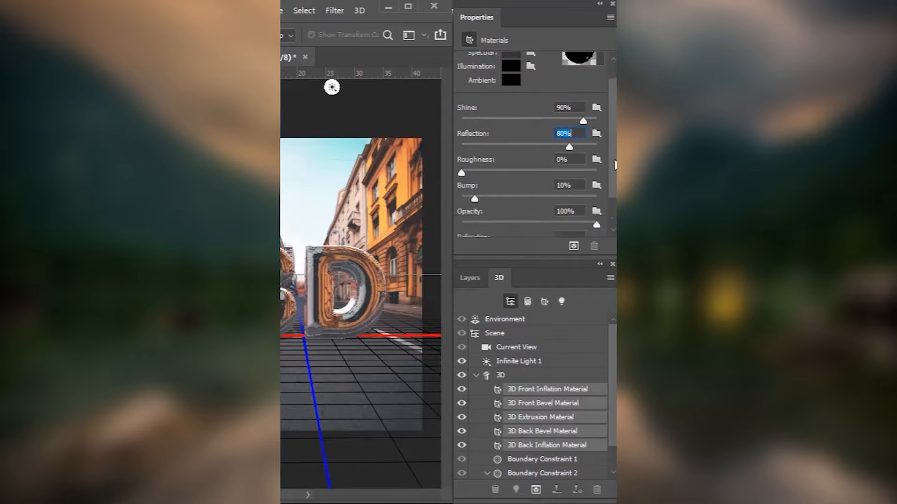
left_click(573, 246)
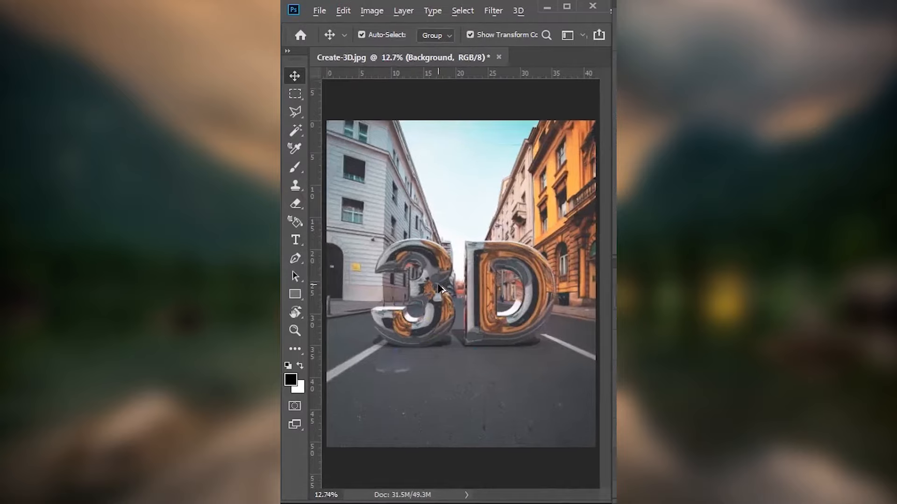
scroll(420, 280, "up", 5)
left_click_drag(417, 343, 473, 314)
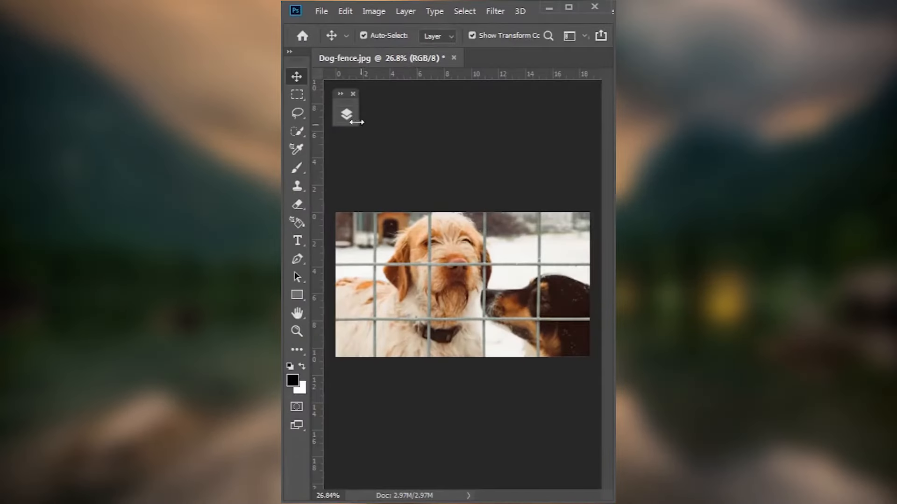
- Add a new layer above the dog photo's Background and set its opacity to 50%
left_click(346, 114)
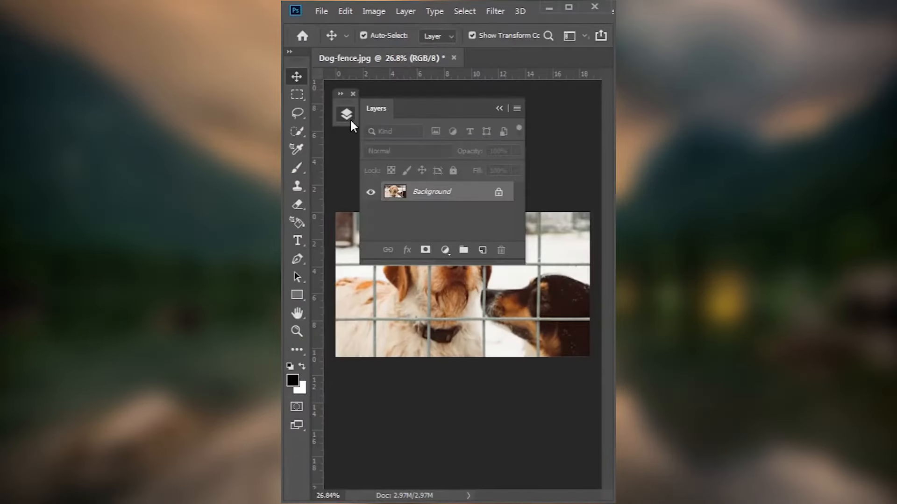
left_click(482, 249)
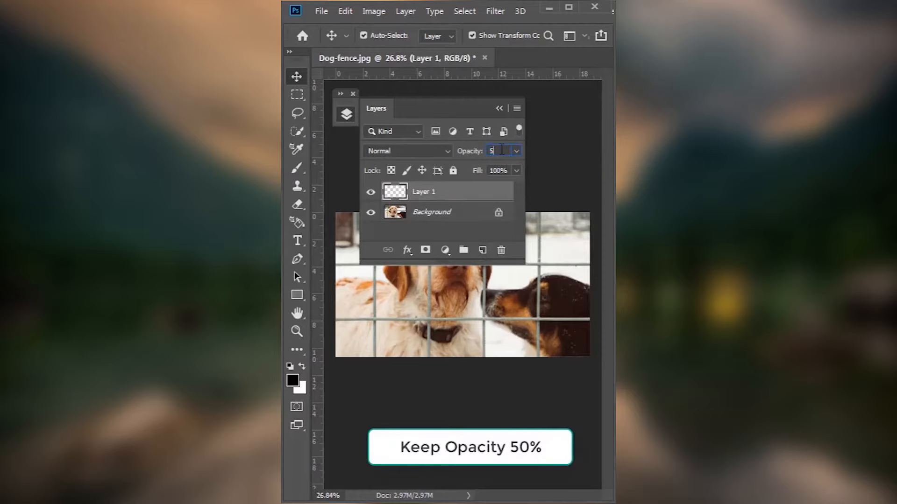
key("Return")
left_click(499, 110)
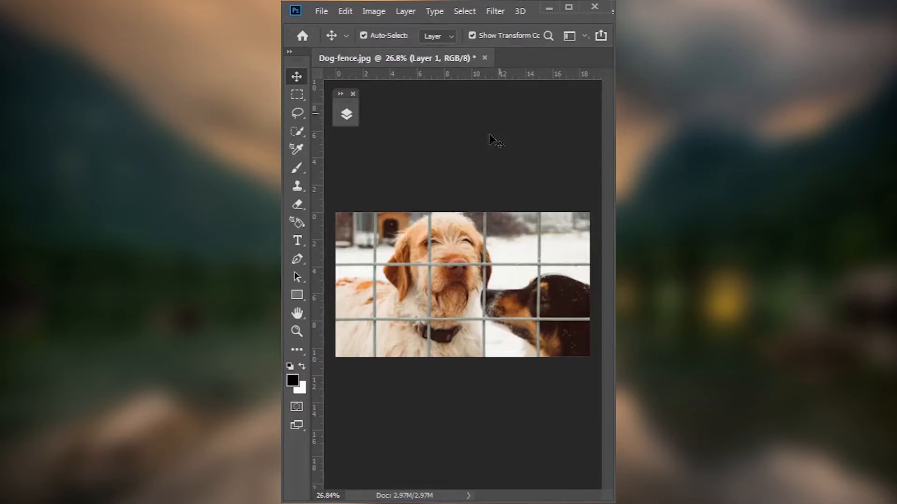
- Paint a straight black line over the first vertical fence wire with a 25 px brush, slightly wider than the wire
left_click(301, 166)
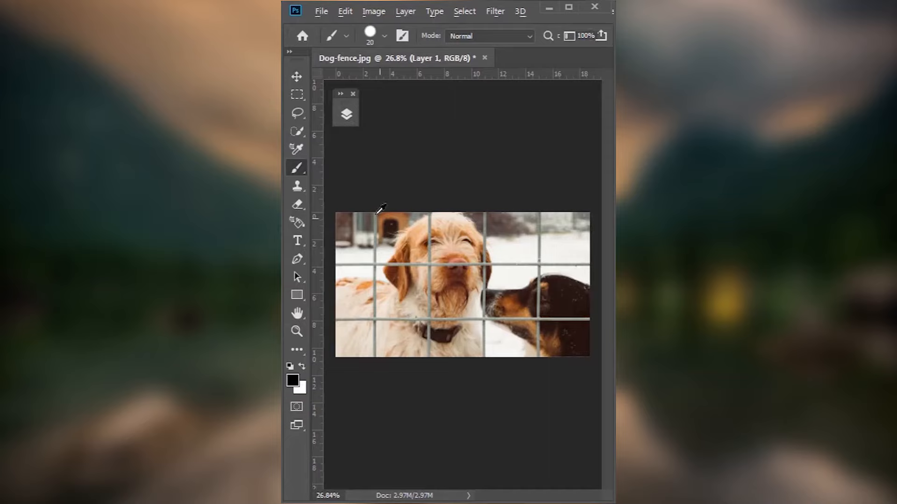
scroll(377, 212, "up", 12)
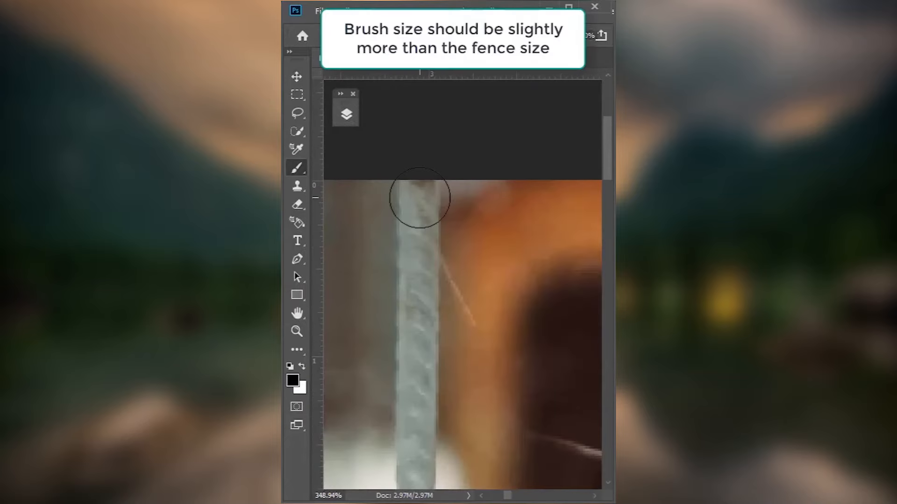
scroll(420, 234, "down", 6)
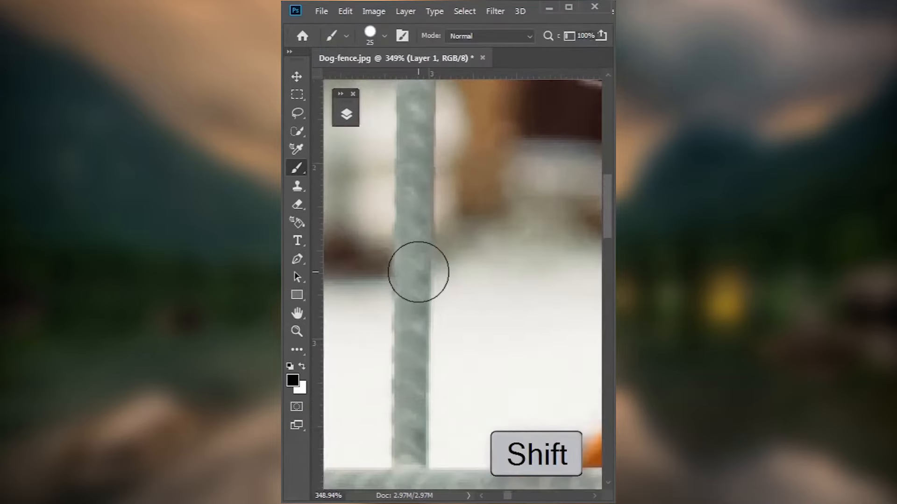
left_click(407, 365, "shift")
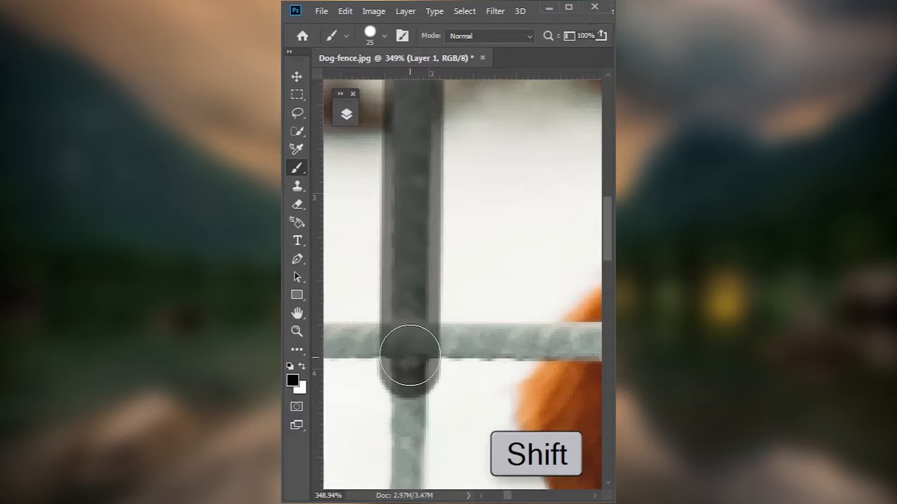
scroll(404, 336, "down", 10)
scroll(403, 335, "down", 8)
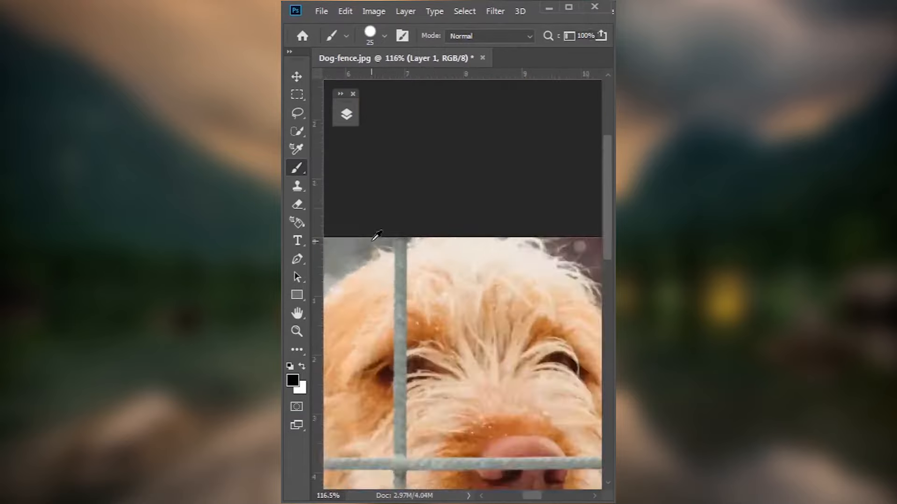
- Cover the second vertical fence wire, running down the light-coloured dog's face, with straight black 25 px brush strokes
scroll(388, 269, "up", 12)
scroll(387, 270, "down", 5)
left_click(390, 298, "shift")
scroll(391, 304, "down", 8)
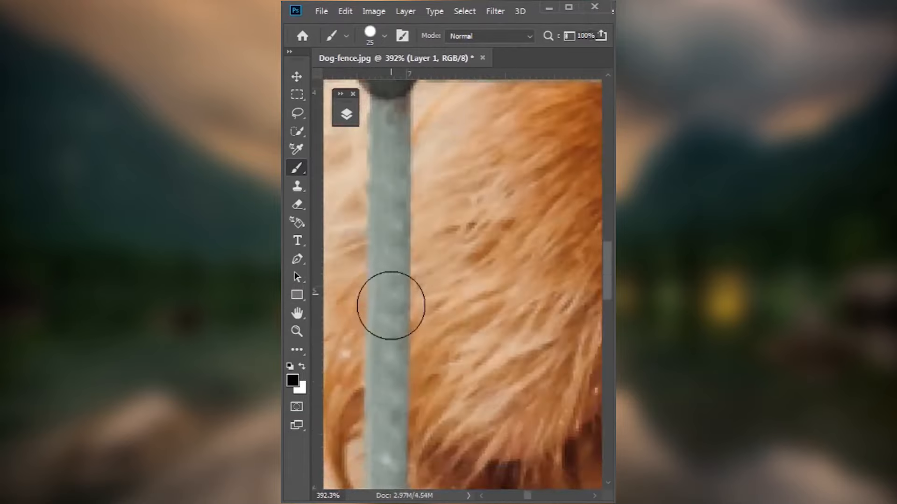
left_click(380, 327, "shift")
scroll(379, 350, "down", 6)
left_click(380, 336, "shift")
scroll(380, 337, "down", 10)
- Cover the third vertical fence wire, just beside the light-coloured dog's head, with straight black 25 px brush strokes
scroll(471, 199, "up", 18)
left_click(492, 142)
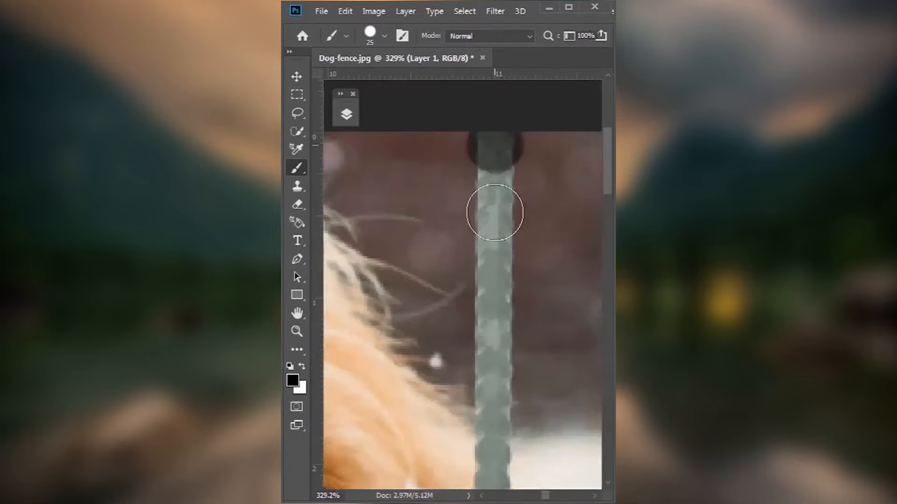
scroll(495, 212, "down", 8)
left_click(490, 186, "shift")
scroll(489, 230, "down", 5)
left_click(481, 292, "shift")
left_click(486, 420, "shift")
scroll(492, 210, "down", 9)
- Cover the fourth vertical fence wire, running over the dark-coloured dog, with a straight black 25 px brush line from top to bottom edge
scroll(492, 210, "down", 8)
scroll(542, 241, "up", 16)
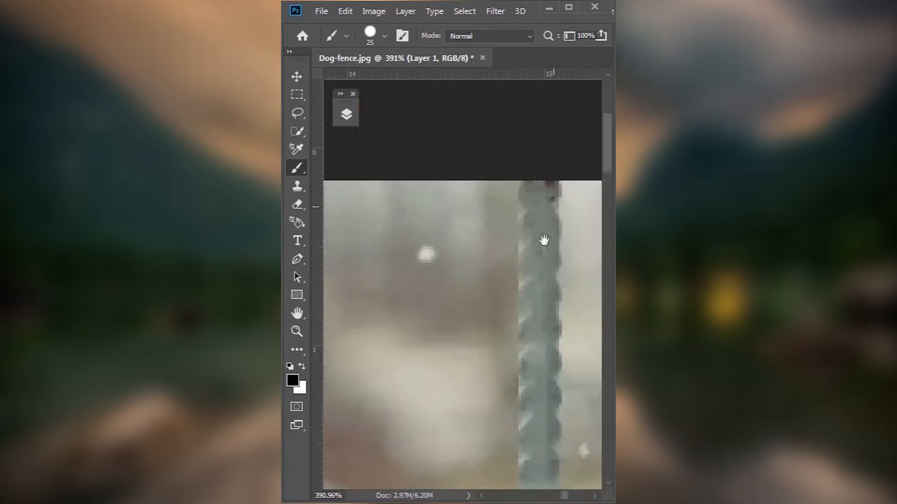
left_click(543, 220)
scroll(541, 254, "down", 8)
left_click(537, 269, "shift")
scroll(534, 276, "down", 7)
scroll(521, 329, "down", 6)
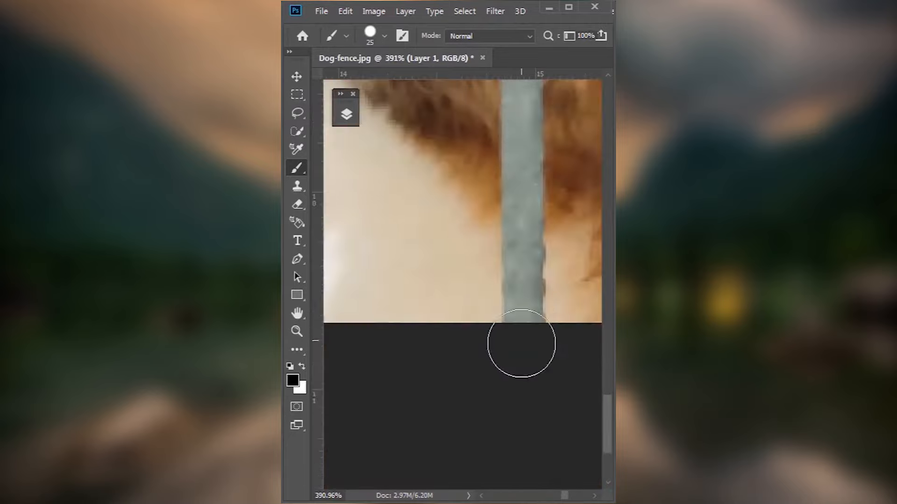
left_click(521, 343, "shift")
- Cover the upper horizontal fence wire across the full photo width with a straight black 25 px brush line
scroll(520, 342, "down", 15)
scroll(322, 266, "up", 16)
left_click_drag(421, 280, 422, 321)
left_click(368, 293)
left_click_drag(560, 303, 282, 314)
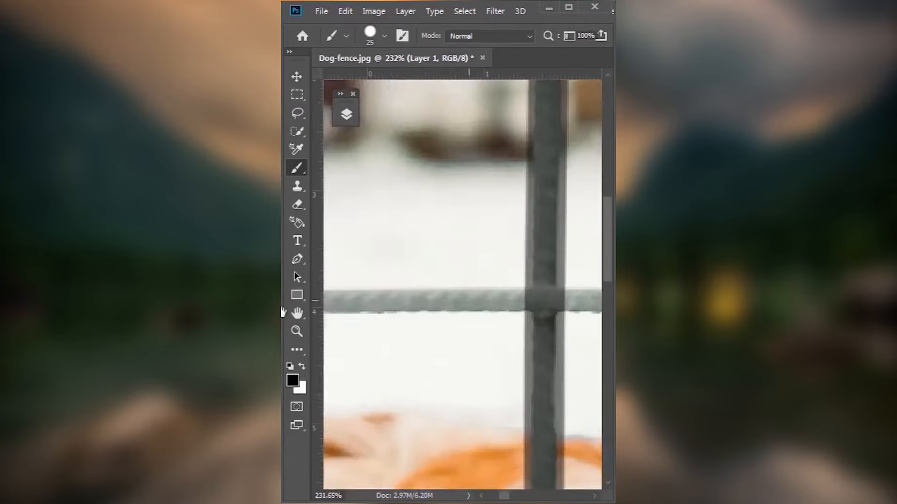
left_click_drag(579, 313, 414, 336)
left_click_drag(580, 341, 286, 331)
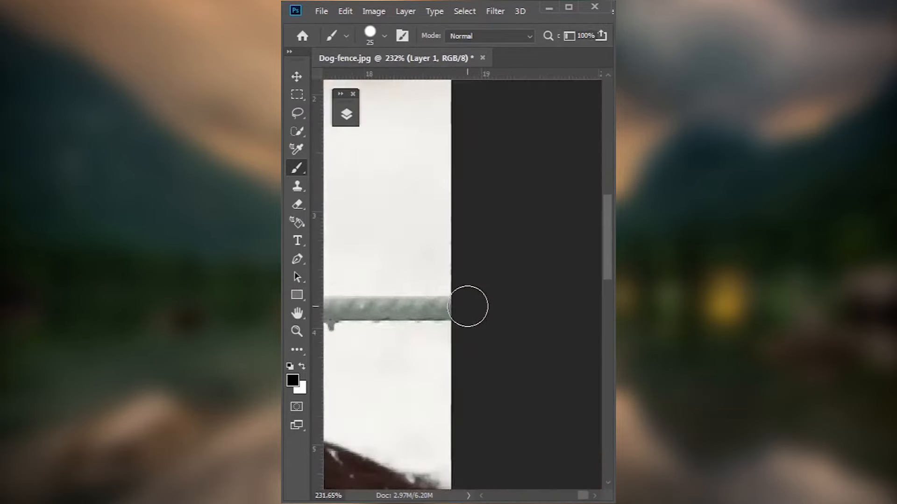
left_click(469, 307, "shift")
- Cover the lower horizontal fence wire across the full photo width with a straight black 25 px brush line
scroll(469, 307, "down", 8)
left_click_drag(327, 387, 416, 348)
scroll(373, 317, "up", 10)
left_click_drag(560, 299, 345, 306)
scroll(365, 309, "down", 8)
scroll(444, 306, "up", 10)
left_click_drag(579, 317, 345, 333)
left_click_drag(579, 341, 346, 374)
- Load the painted lines of Layer 1 as a selection, hide that layer and make the Background layer active
key("ctrl+0")
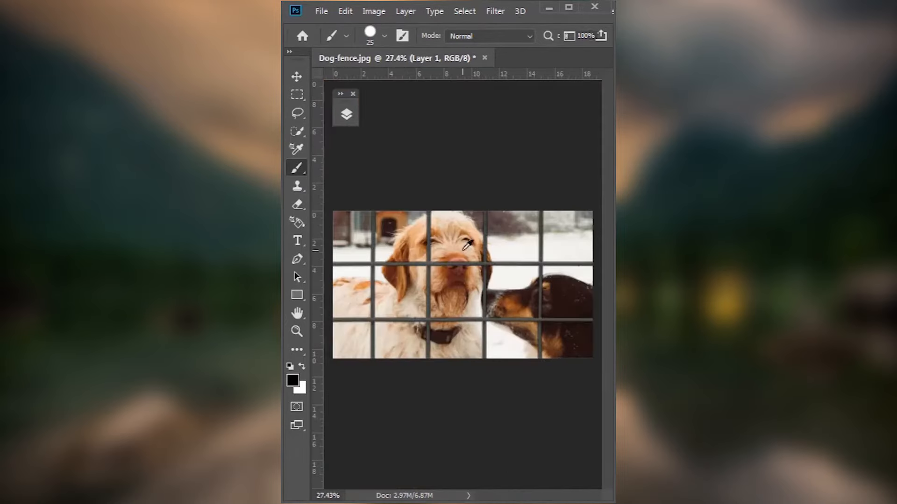
left_click(345, 115)
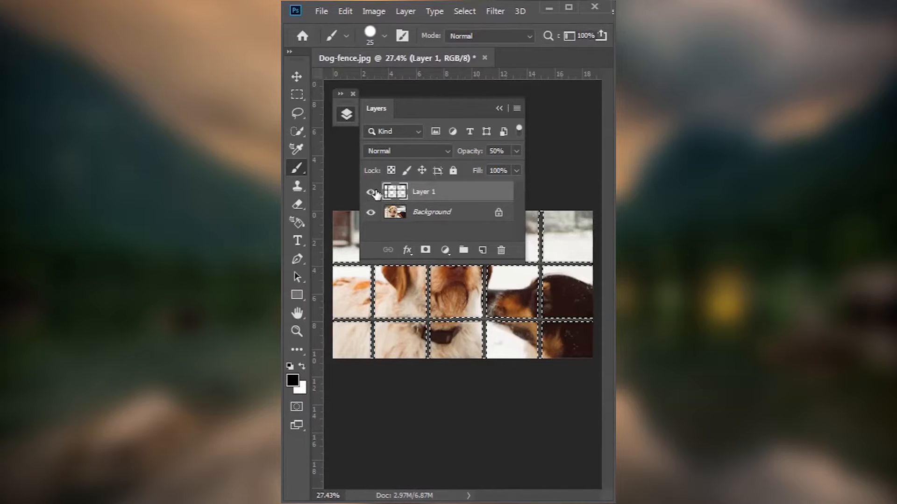
left_click(373, 192)
left_click(403, 217)
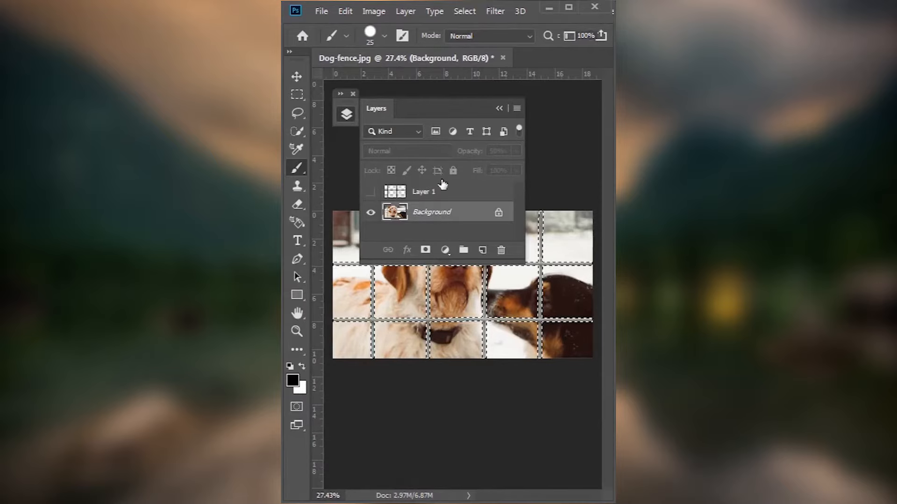
left_click(499, 109)
- Replace the selected fence lines with Content-Aware Fill, output to the current layer, and deselect
left_click(345, 11)
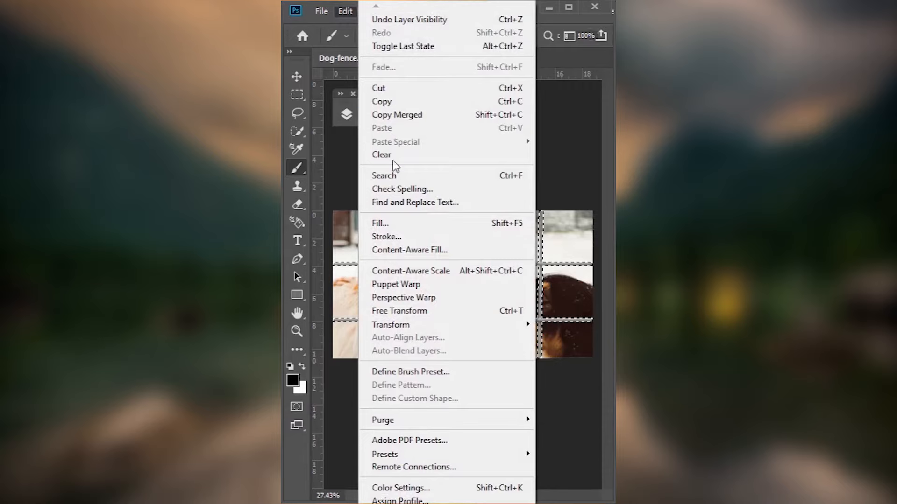
left_click(403, 250)
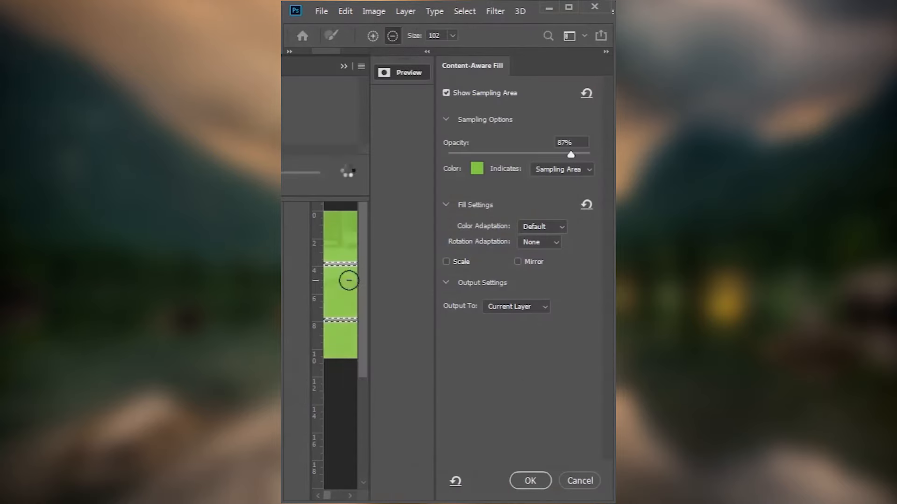
left_click(530, 481)
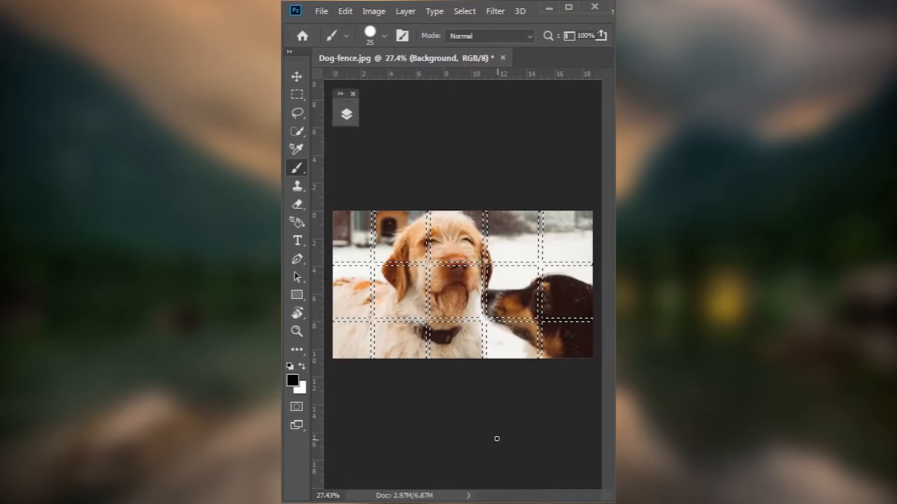
key("ctrl+d")
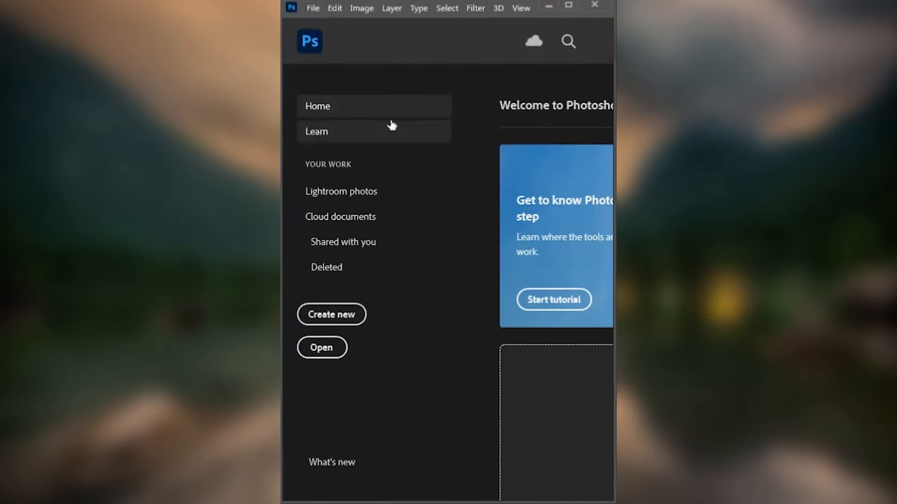
- Open the BW portrait photo from the Colorize folder on the Desktop
left_click(314, 7)
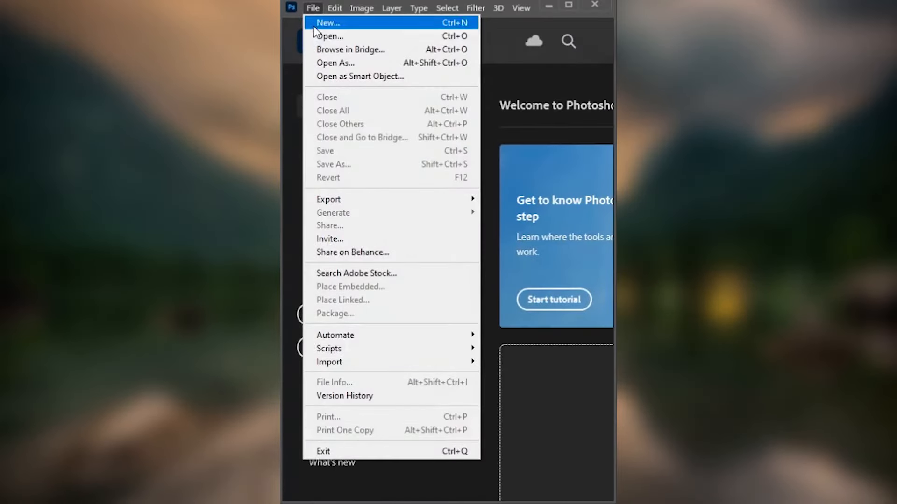
left_click(315, 38)
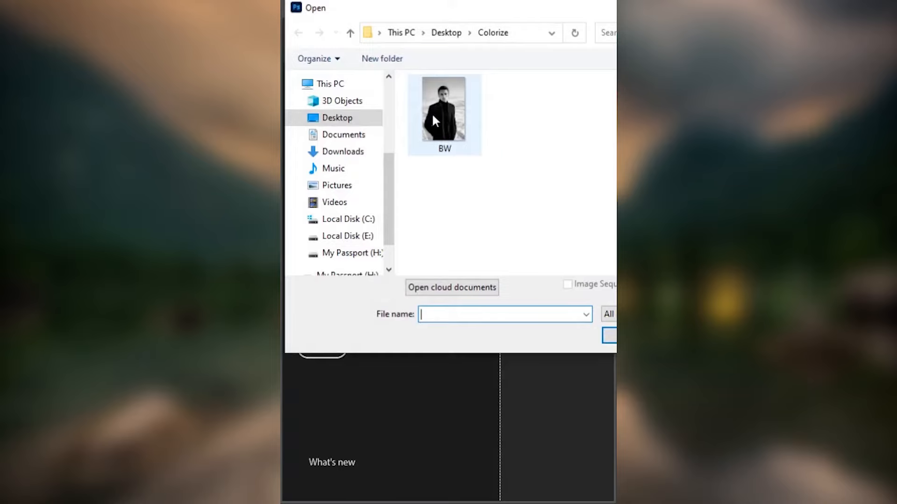
double_click(431, 113)
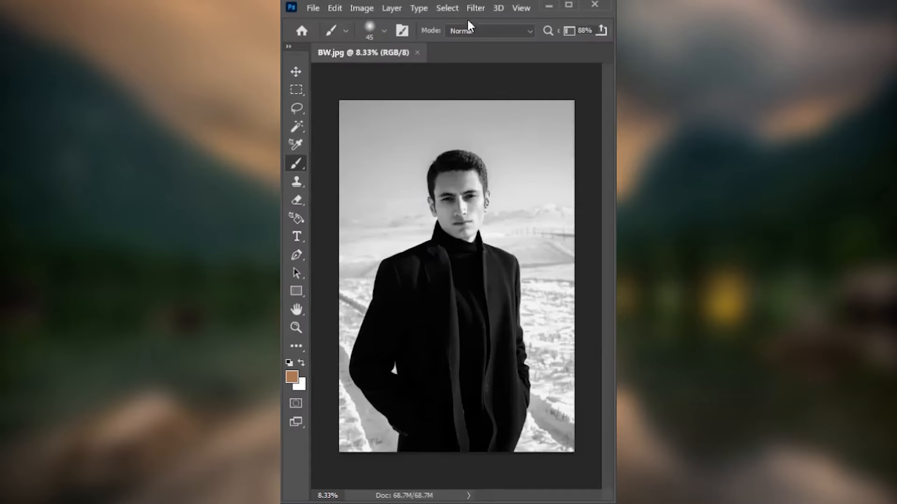
- Colorize the black-and-white portrait with the beta Colorize neural filter, output to a new layer
left_click(476, 8)
left_click(475, 65)
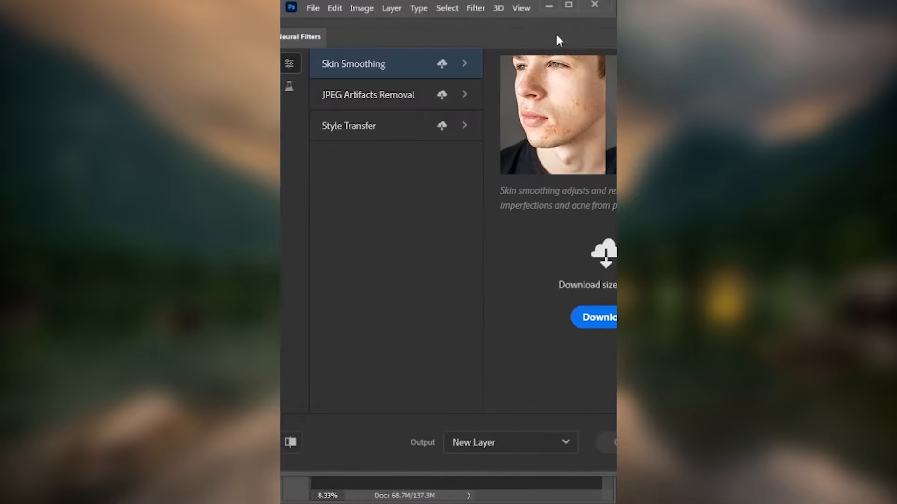
left_click(291, 88)
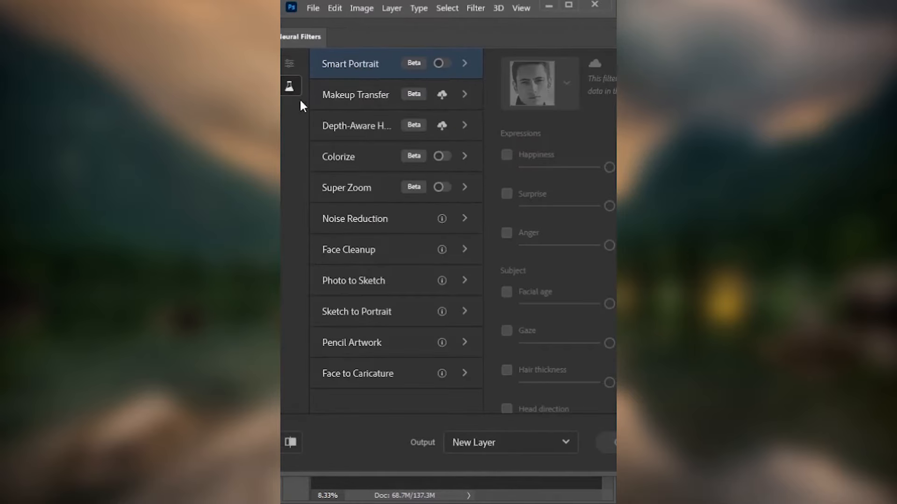
left_click(440, 158)
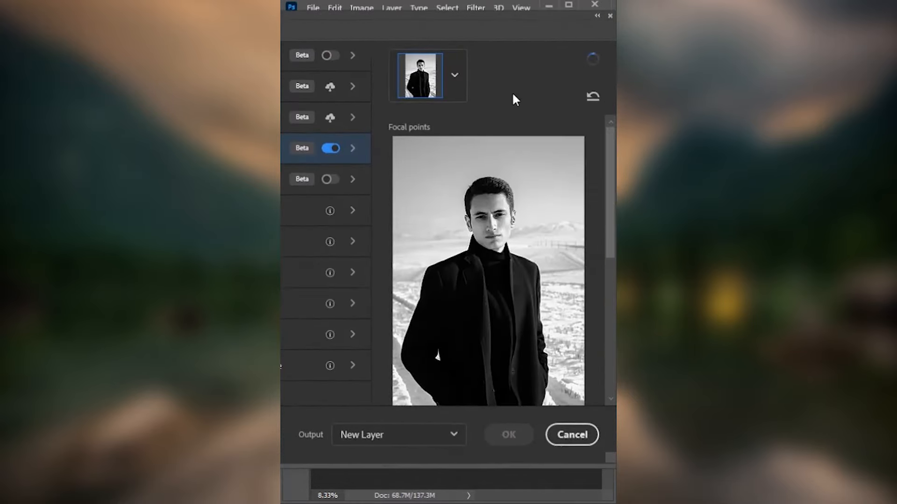
left_click(502, 435)
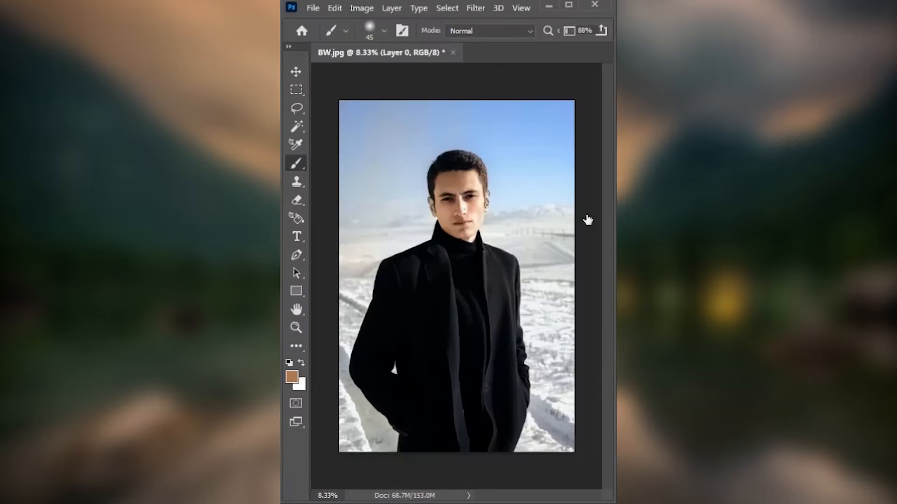
- Replace the portrait's sky with the blue sky with white clouds using Sky Replacement, output to new layers
left_click(336, 8)
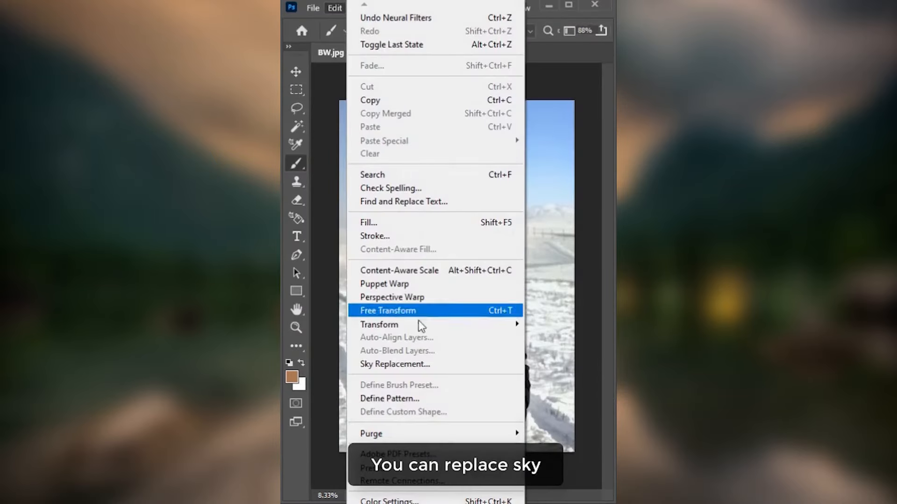
left_click(403, 369)
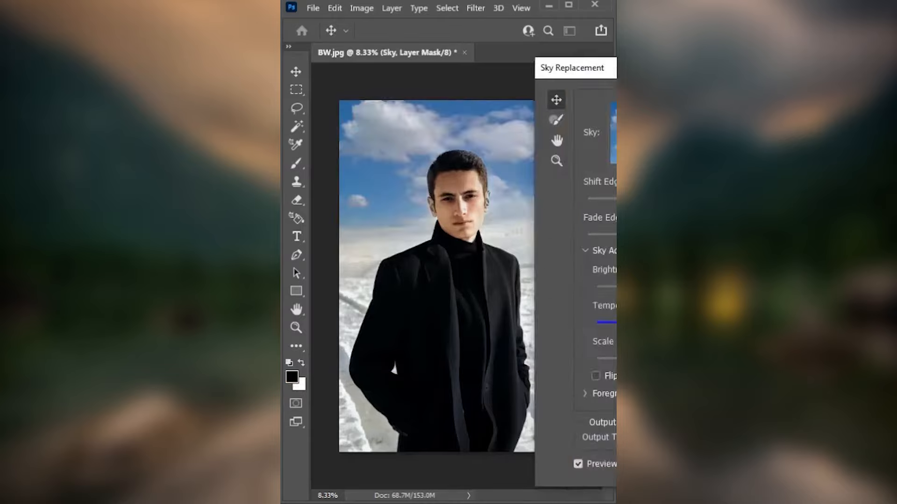
left_click_drag(486, 38, 491, 40)
left_click(466, 102)
mouse_move(489, 229)
left_mouse_down()
mouse_move(494, 414)
mouse_move(502, 220)
left_mouse_up()
left_click(518, 280)
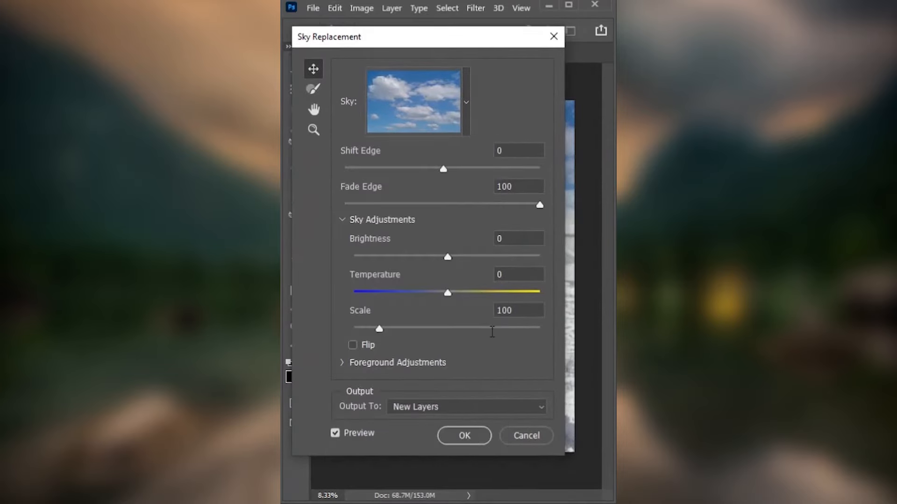
left_click(464, 436)
- Apply a Hue/Saturation adjustment to the colorized portrait with Saturation at +31
left_click(362, 10)
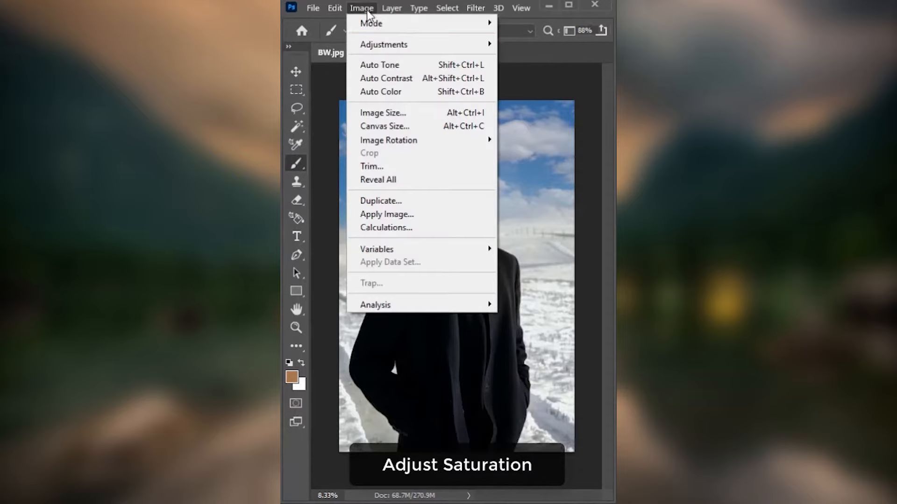
mouse_move(391, 50)
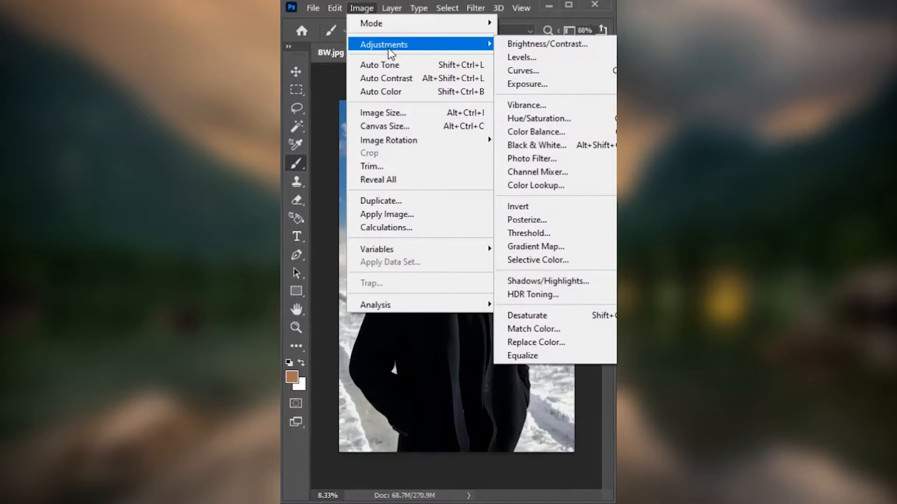
left_click(531, 118)
left_click_drag(568, 131, 327, 278)
left_click_drag(411, 409, 432, 405)
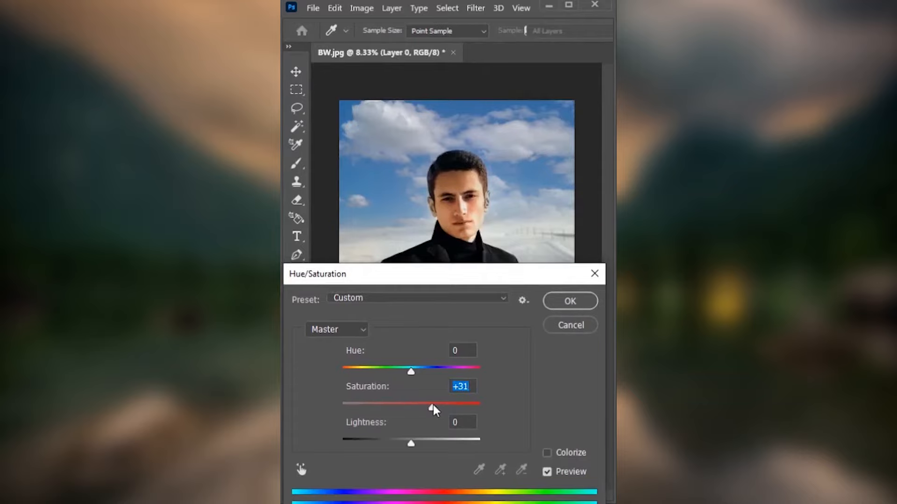
left_click(564, 299)
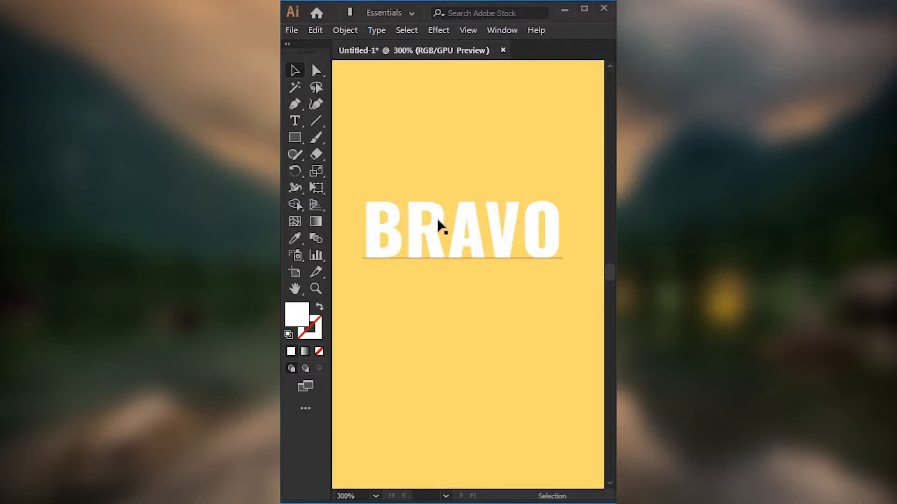
- In Illustrator, place two copies of the white BRAVO text below the original and fill the middle copy with orange
left_click_drag(440, 226, 434, 369)
left_click(389, 305)
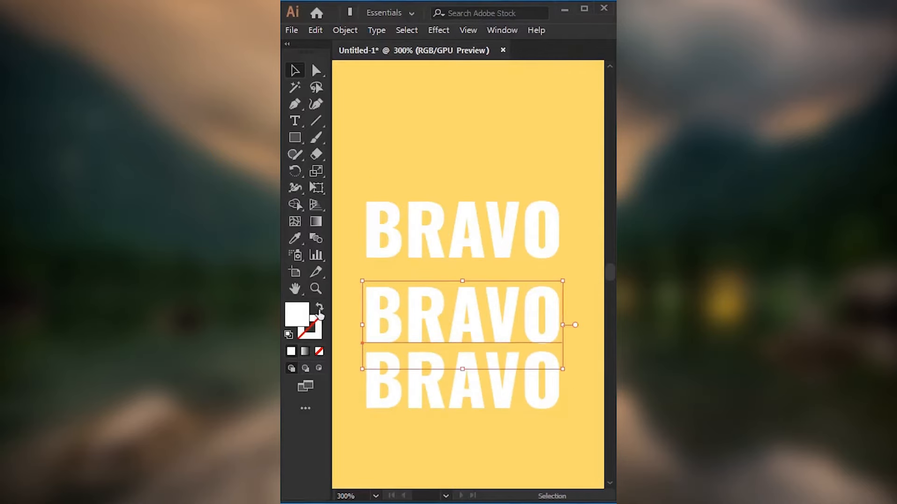
double_click(303, 313)
left_click_drag(475, 87, 464, 69)
key("Return")
- Fill the lowest BRAVO copy with dark brown #8c590e
left_click(406, 397)
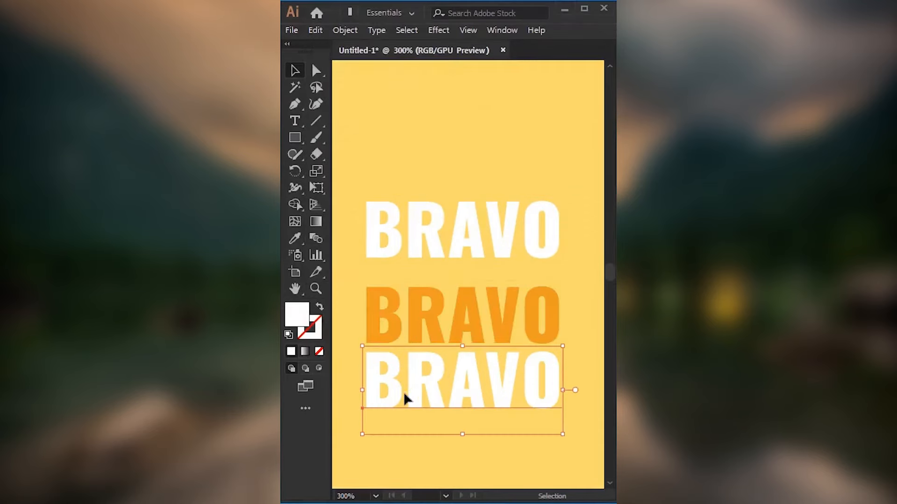
double_click(297, 314)
left_click(479, 128)
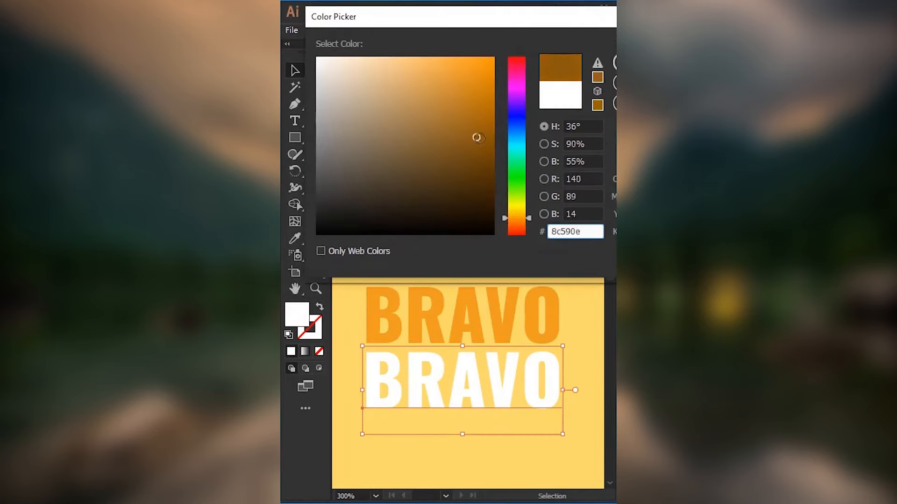
key("Return")
left_click(574, 338)
- Move the orange BRAVO straight down so it partly overlaps the brown copy, and bring it to the front
left_click_drag(460, 319, 460, 363)
right_click(438, 346)
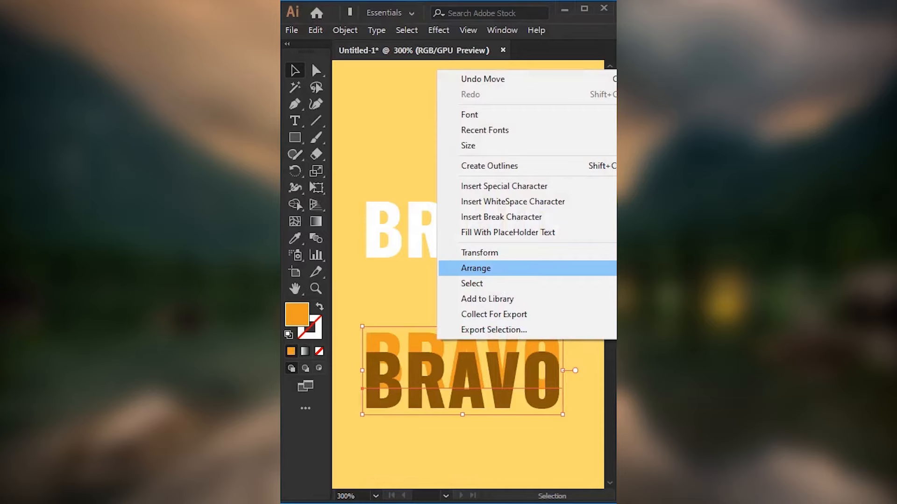
left_click(616, 269)
left_click(510, 273)
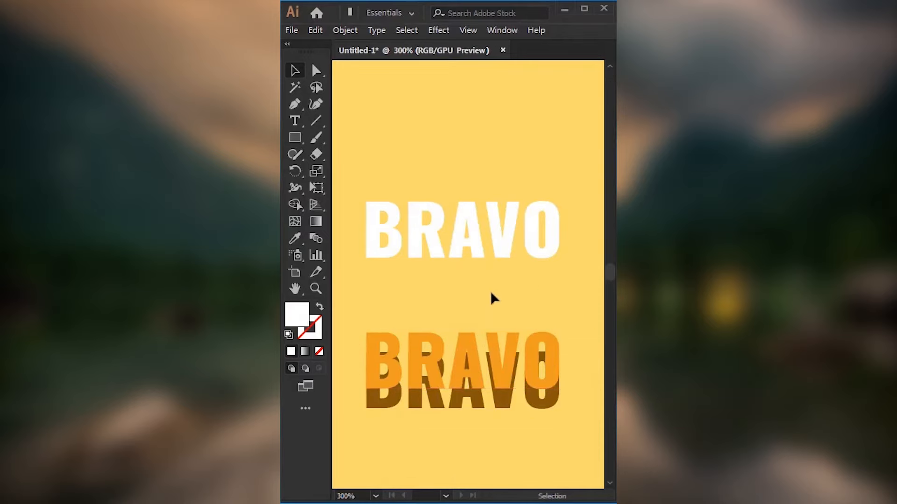
- Select the overlapping orange and brown BRAVO texts and join them with the Blend tool
left_click(414, 416)
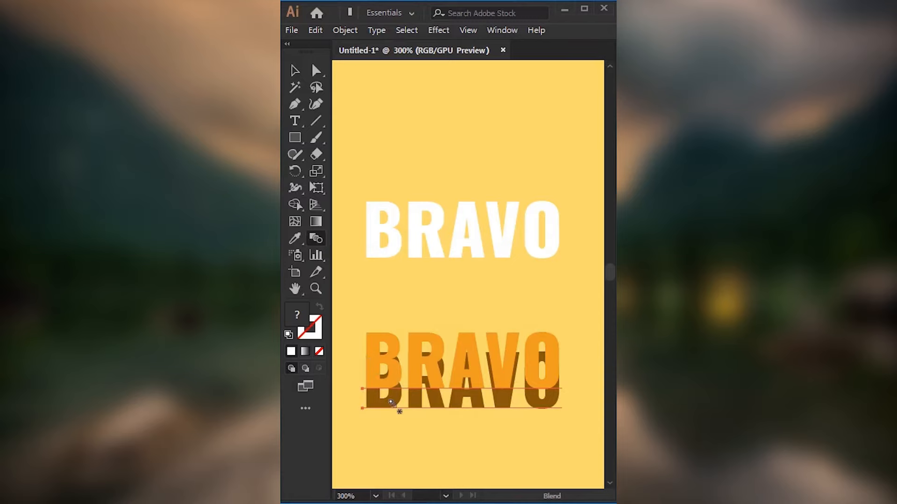
left_click(391, 403)
left_click(385, 408)
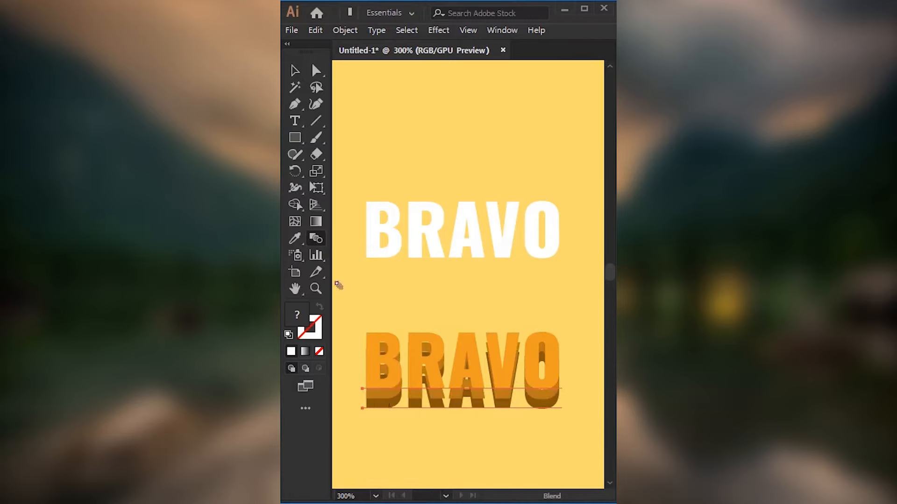
- Set the BRAVO blend's spacing to a Specified Distance of 1 px
double_click(315, 238)
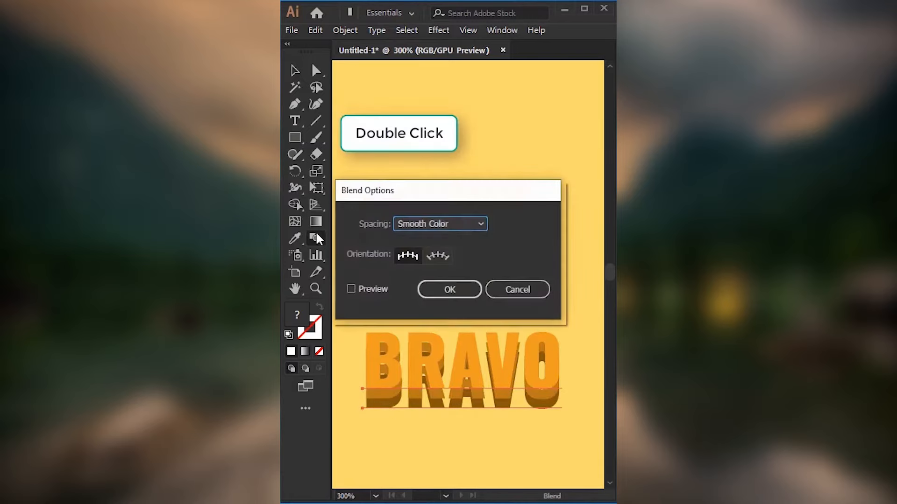
left_click(437, 224)
left_click(439, 269)
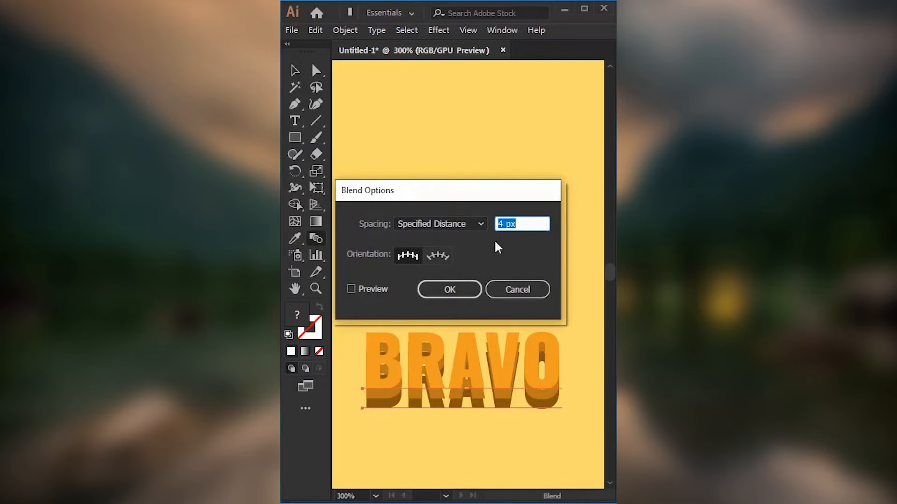
type("1")
left_click(453, 290)
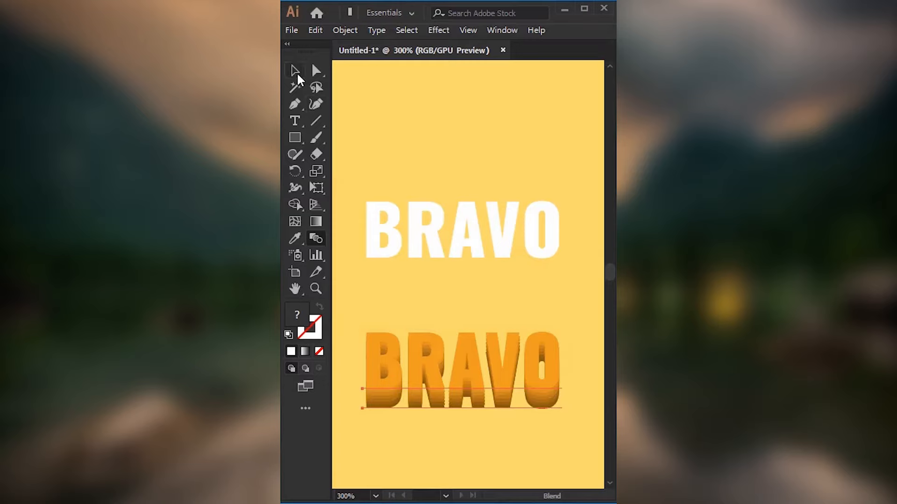
- Stack the white BRAVO in front of the orange blend, aligned with its upper face, and move both up the artboard
left_click(411, 239)
right_click(377, 219)
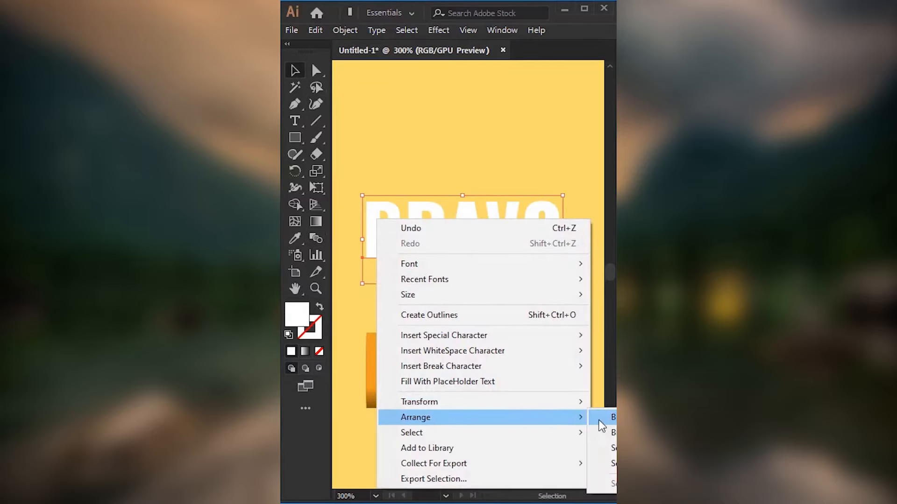
left_click(602, 418)
left_click_drag(477, 220, 474, 352)
left_click_drag(400, 265, 438, 362)
left_click_drag(476, 375, 476, 274)
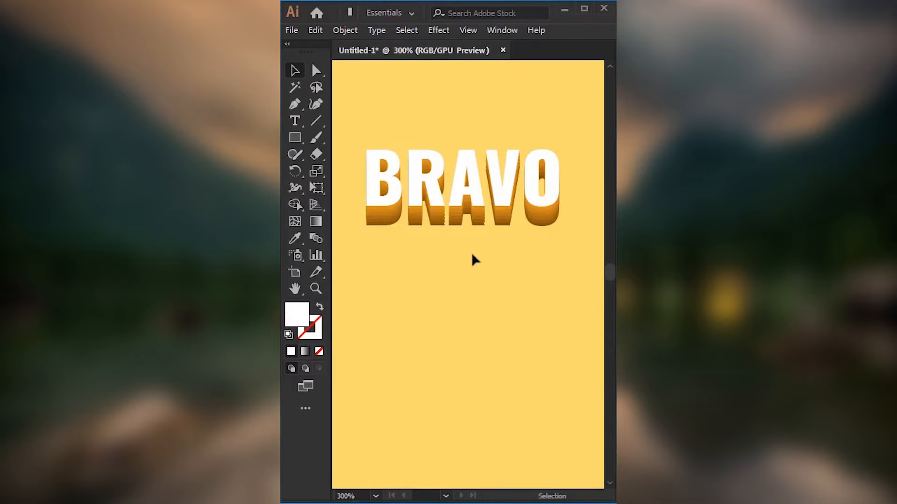
- Isolate the BRAVO blend and scale its brown bottom text down about its centre so the extrusion tapers inward
double_click(485, 244)
left_click(484, 226)
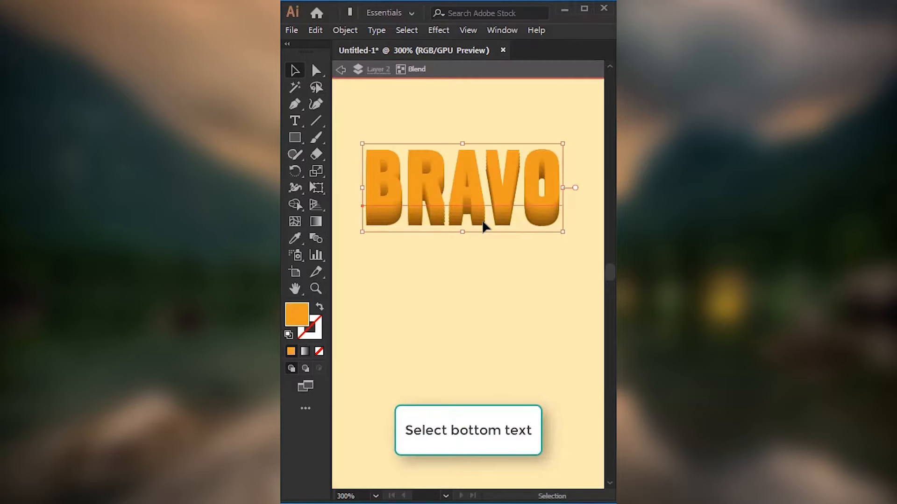
left_click(492, 242)
left_click_drag(562, 250, 533, 232)
double_click(494, 228)
double_click(494, 228)
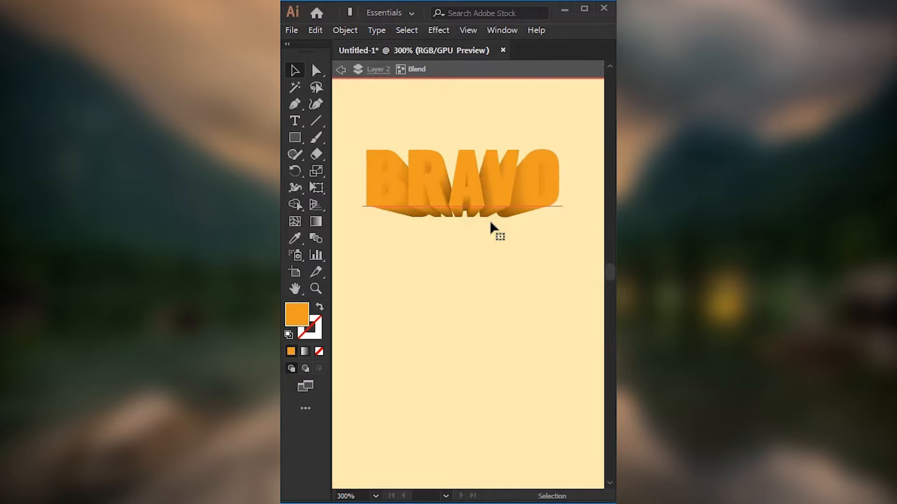
- Apply an Arc warp envelope with a 20% horizontal bend to the blend's brown bottom text
left_click(490, 230)
left_click(348, 31)
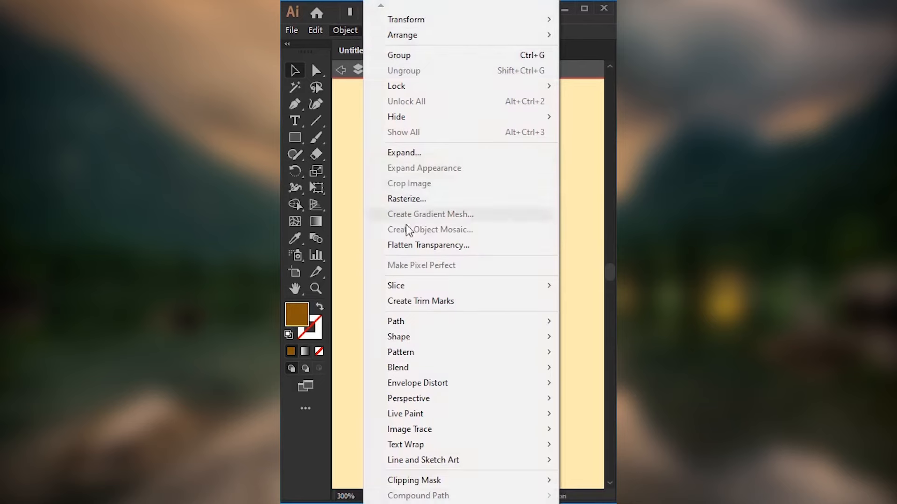
mouse_move(443, 386)
left_click(580, 384)
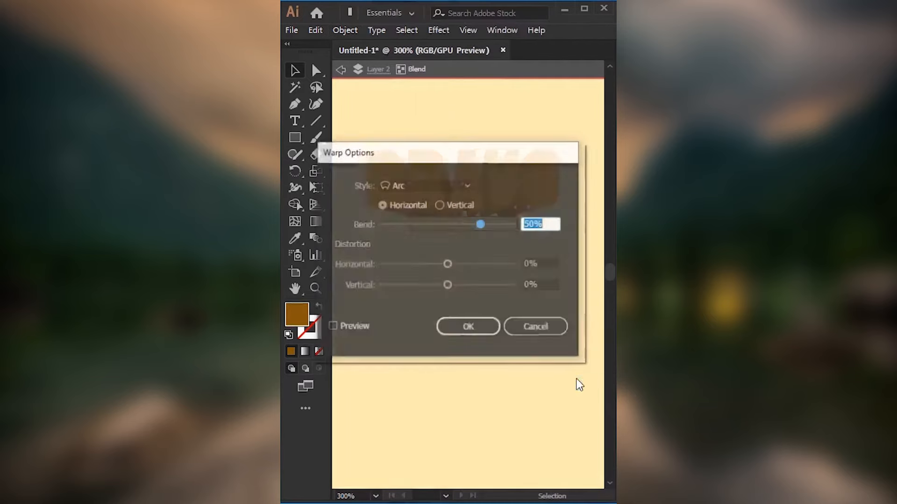
type("20")
left_click(468, 326)
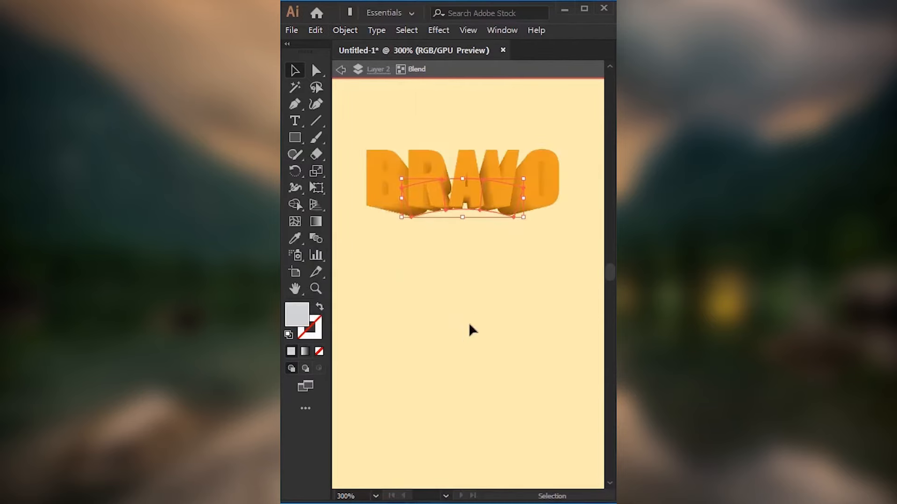
- Nudge the warped bottom text straight down to deepen the BRAVO extrusion, and leave isolation mode
key("Down")
key("Down")
key("Down")
key("Down")
key("Down")
key("Down")
key("Down")
key("Down")
key("Escape")
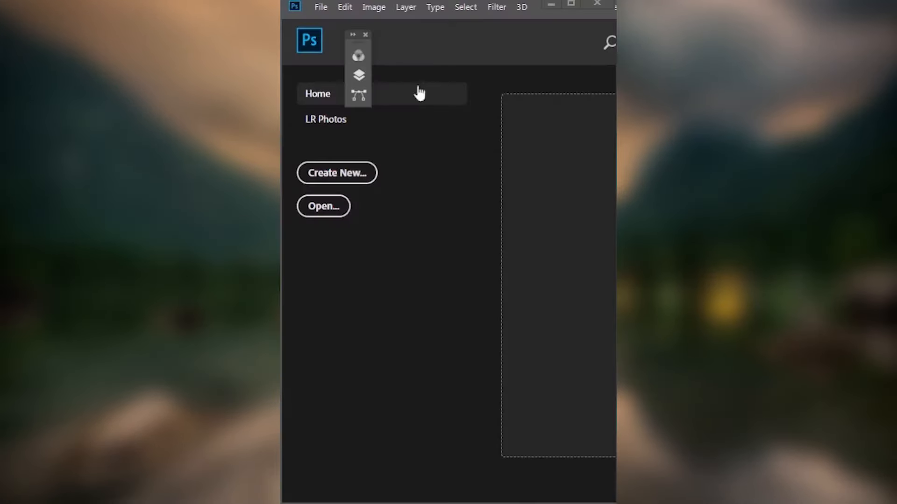
- Switch to Photoshop and open the Lantern.jpg photo
left_click(321, 8)
left_click(322, 35)
double_click(437, 127)
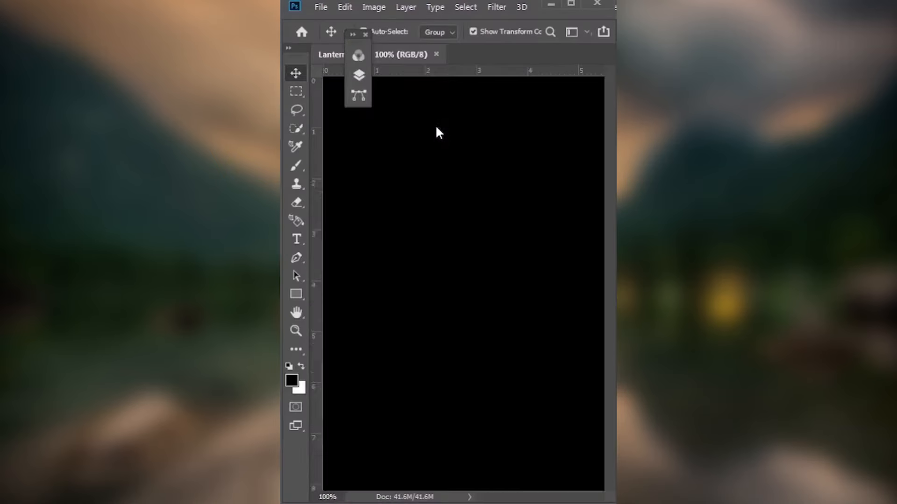
- Duplicate the lantern Background layer and convert the copy to a Smart Object
left_click(358, 76)
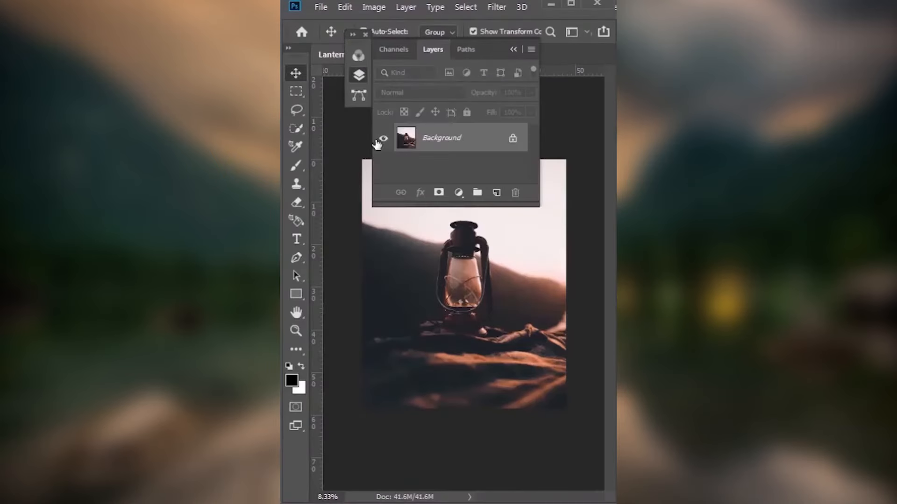
key("ctrl+j")
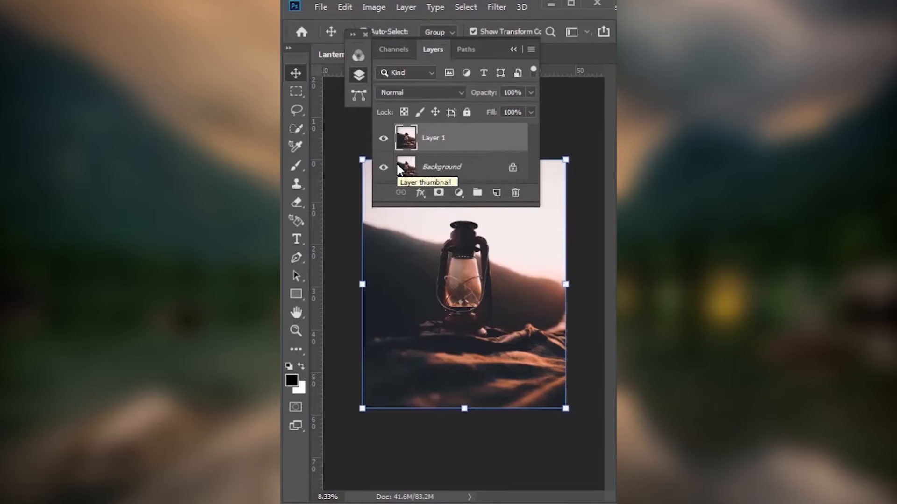
right_click(456, 147)
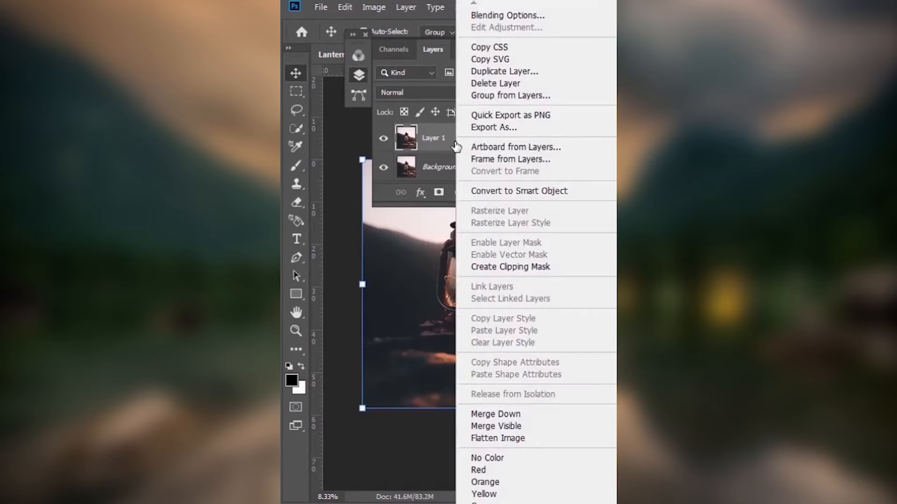
left_click(483, 193)
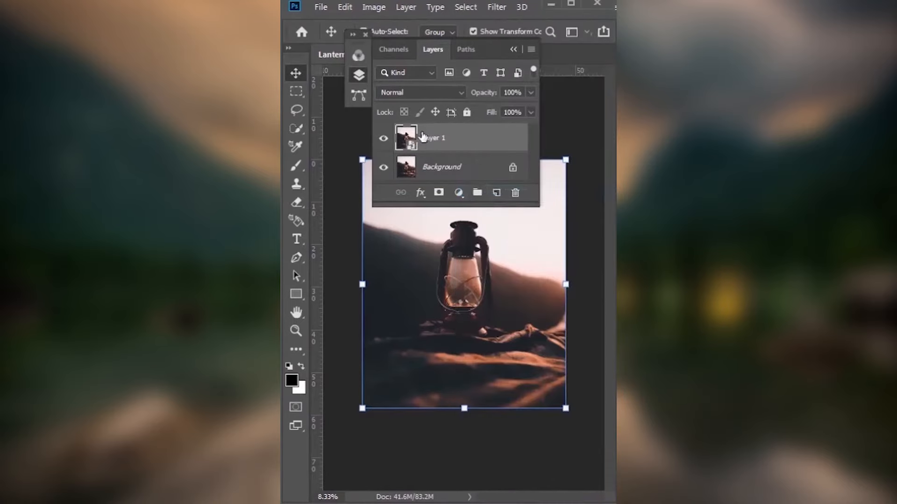
left_click(359, 75)
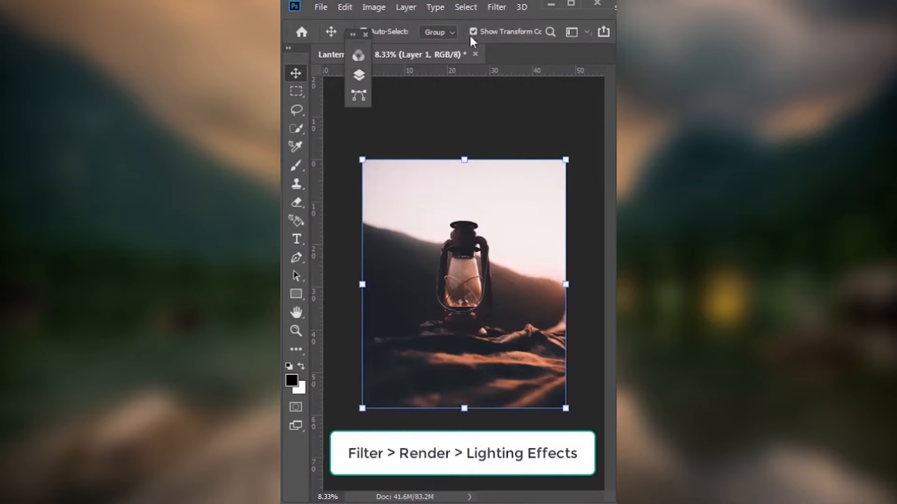
- Start the Lighting Effects render filter on the lantern copy with the Flashlight preset
left_click(497, 9)
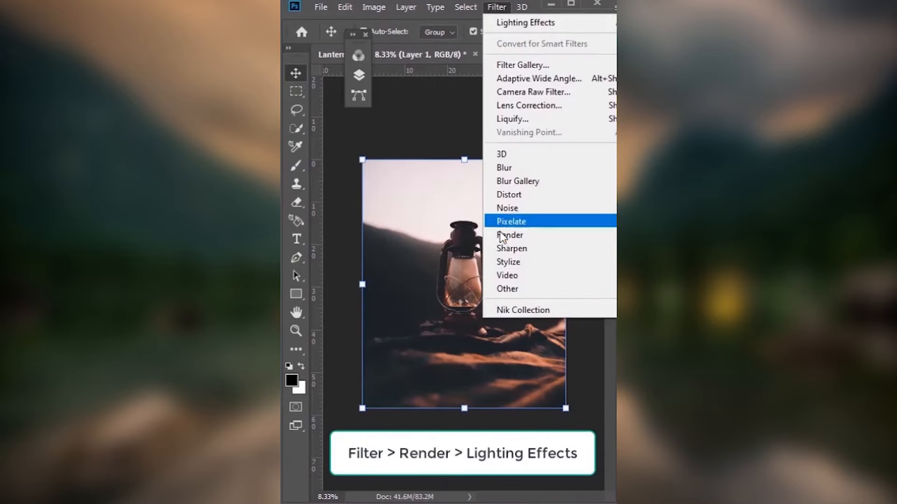
left_click(538, 315)
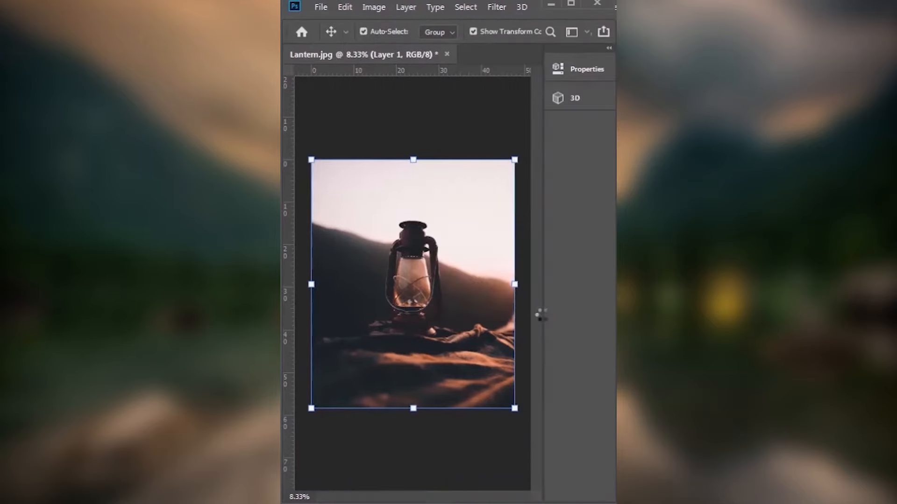
left_click(441, 32)
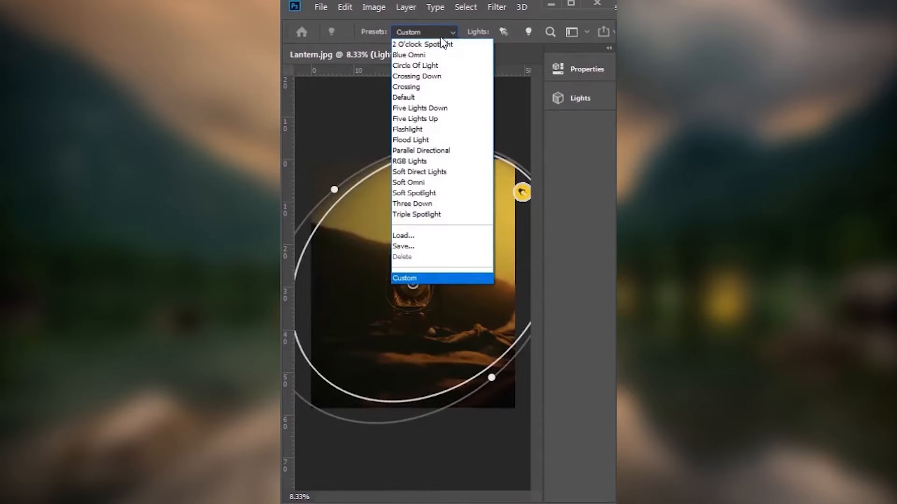
left_click(427, 132)
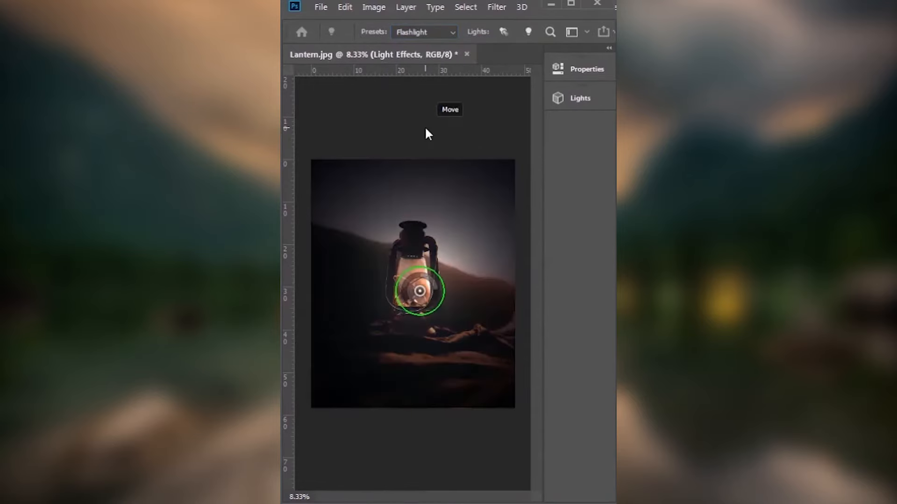
- Set the point light's colour to warm yellow, RGB 237, 206, 38
left_click(608, 49)
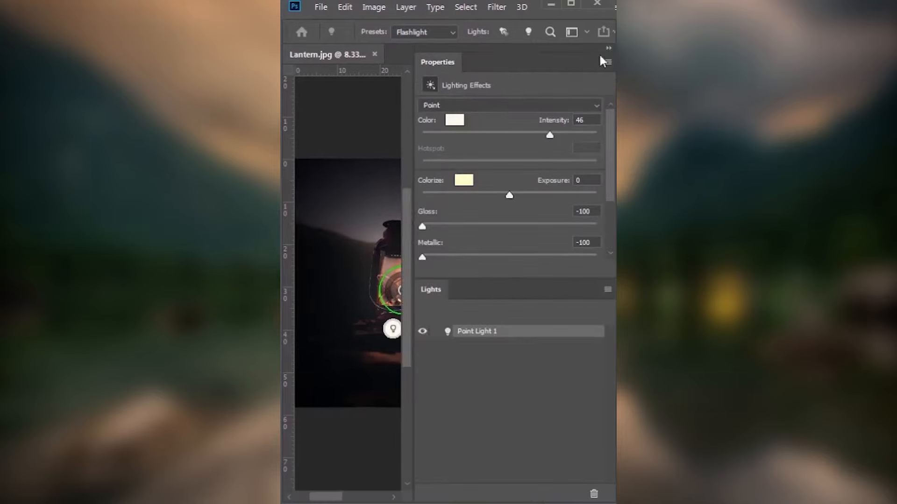
left_click(454, 121)
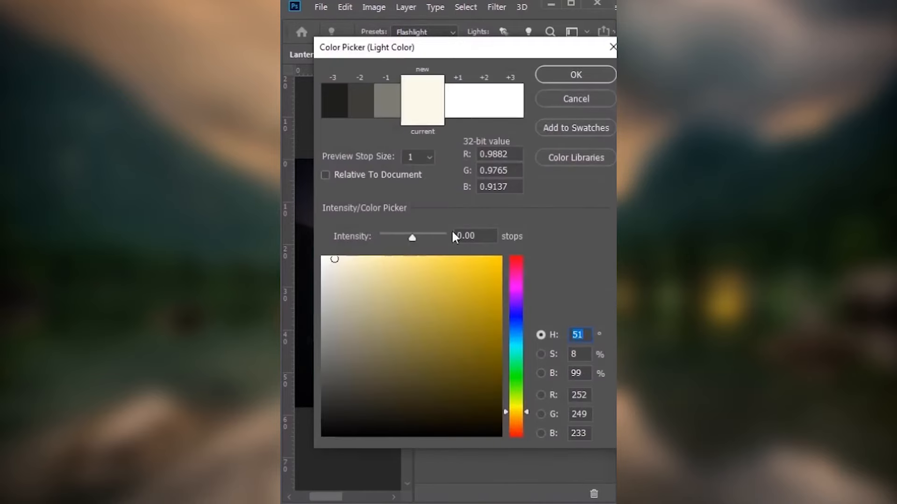
left_click(472, 265)
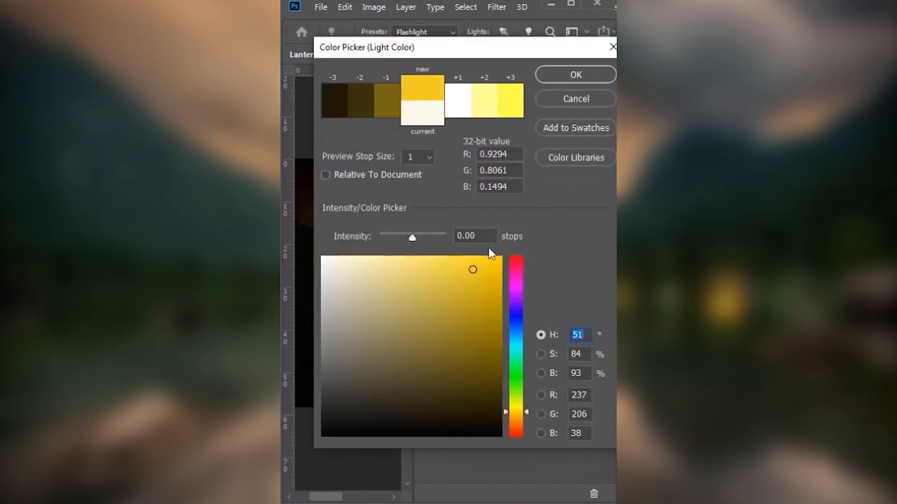
left_click(559, 74)
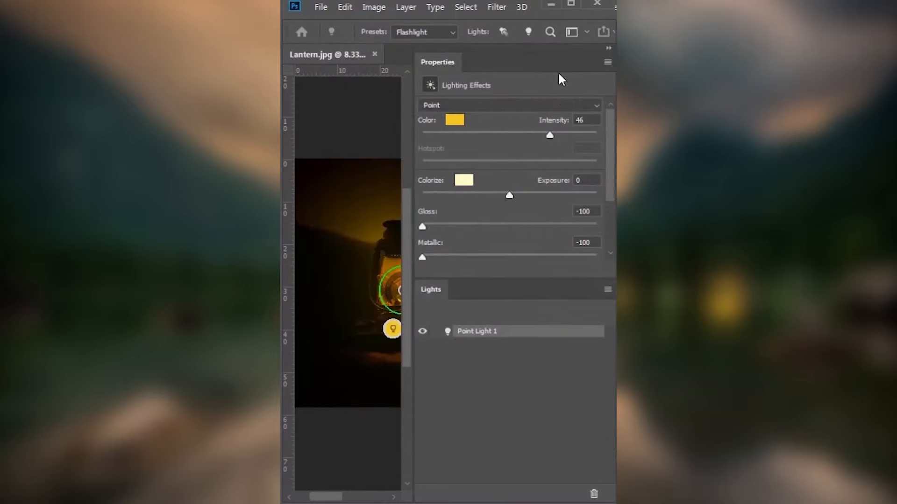
- Set the lighting effect's Colorize colour to pure white, RGB 255, 255, 255
left_click(466, 181)
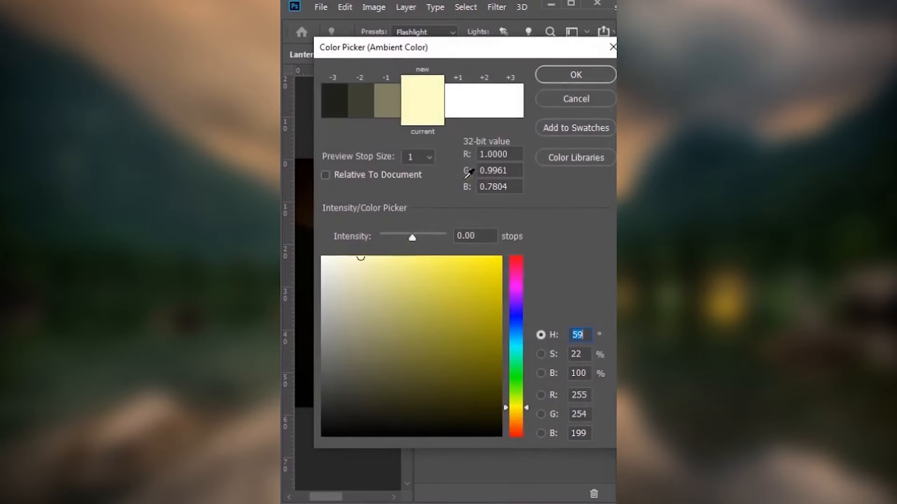
left_click_drag(384, 264, 310, 236)
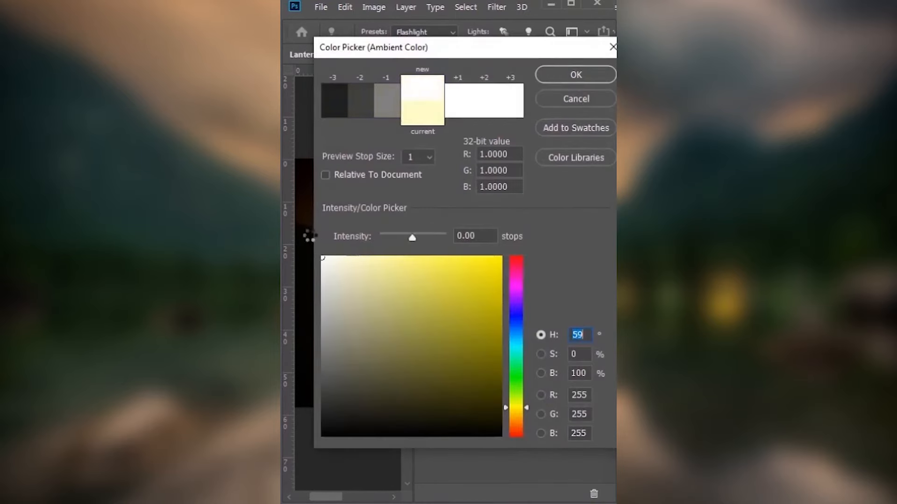
left_click(567, 80)
- Raise the lighting effect's Exposure and lower its Ambience to -33
left_click_drag(509, 194, 548, 193)
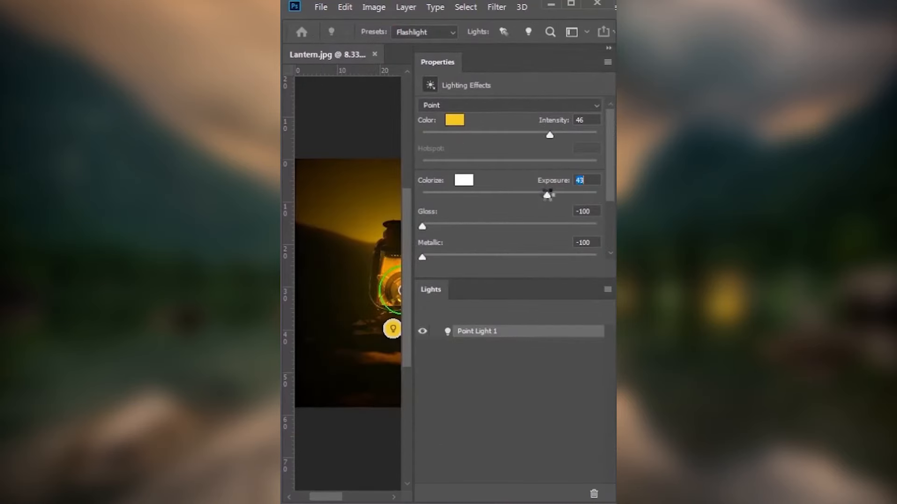
scroll(552, 196, "down", 3)
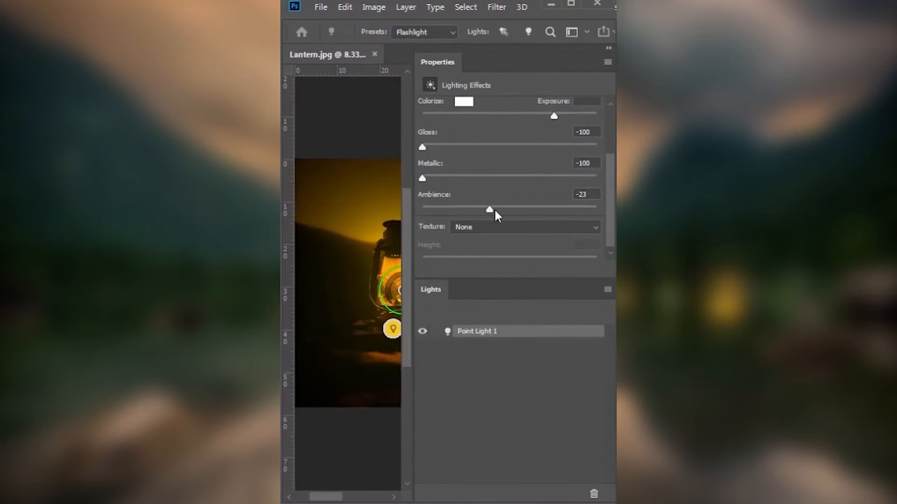
left_click_drag(489, 209, 480, 211)
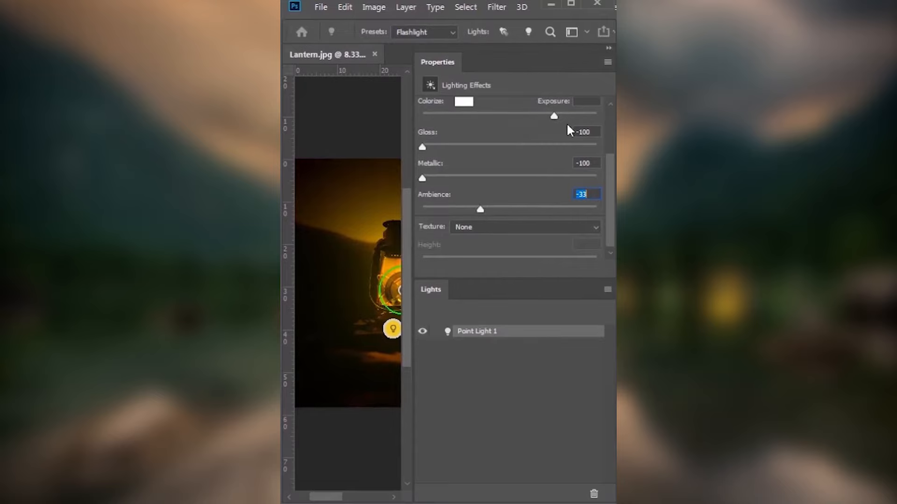
- Centre the point light in the lantern's glass, shrink its circle to about the glass width, and apply the filter
left_click(608, 50)
scroll(404, 303, "up", 5)
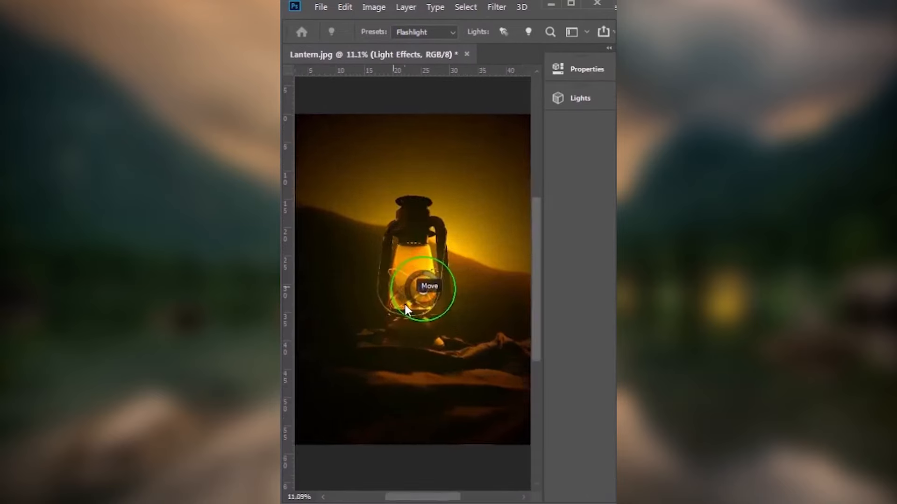
mouse_move(445, 272)
left_mouse_down()
mouse_move(417, 277)
mouse_move(430, 272)
mouse_move(430, 284)
mouse_move(438, 262)
left_mouse_up()
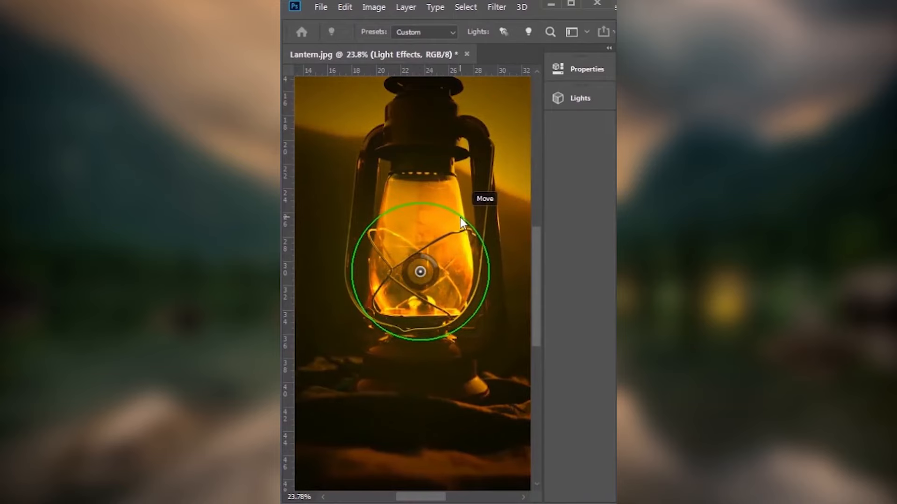
left_click_drag(460, 217, 448, 224)
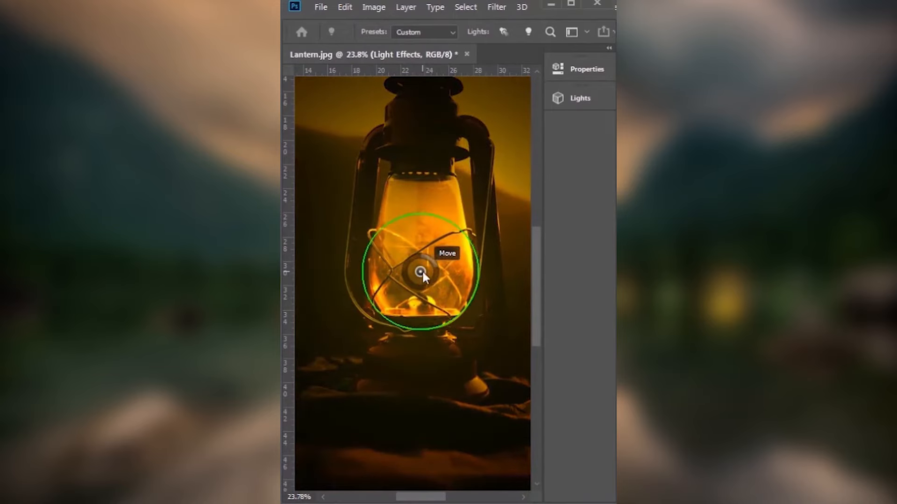
key("Return")
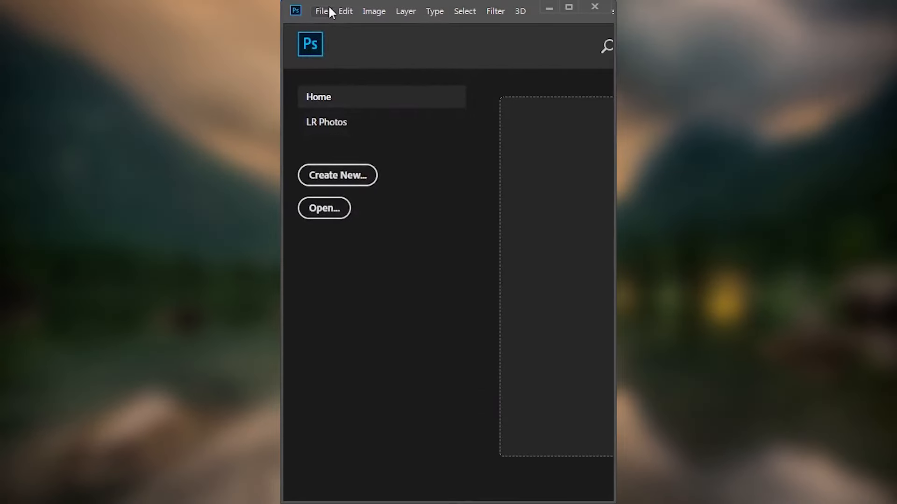
- Open the Wall.jpg room photo from the Image folder
left_click(322, 11)
left_click(332, 38)
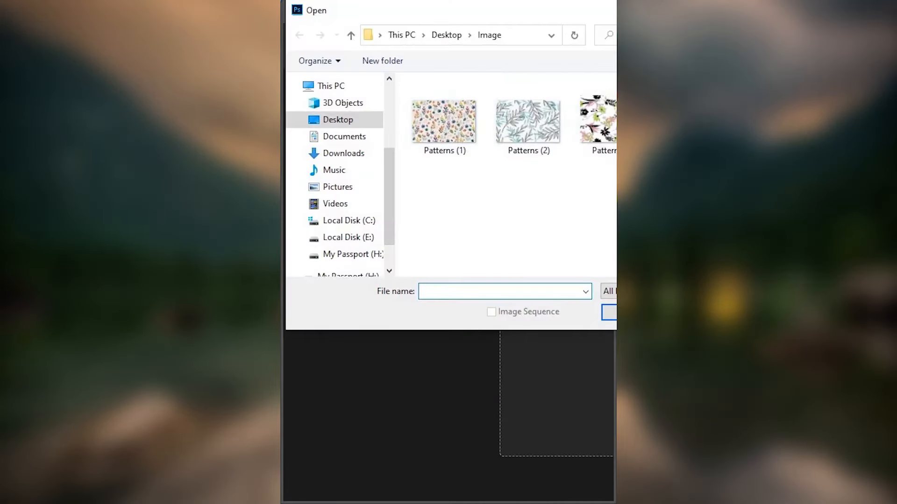
double_click(576, 130)
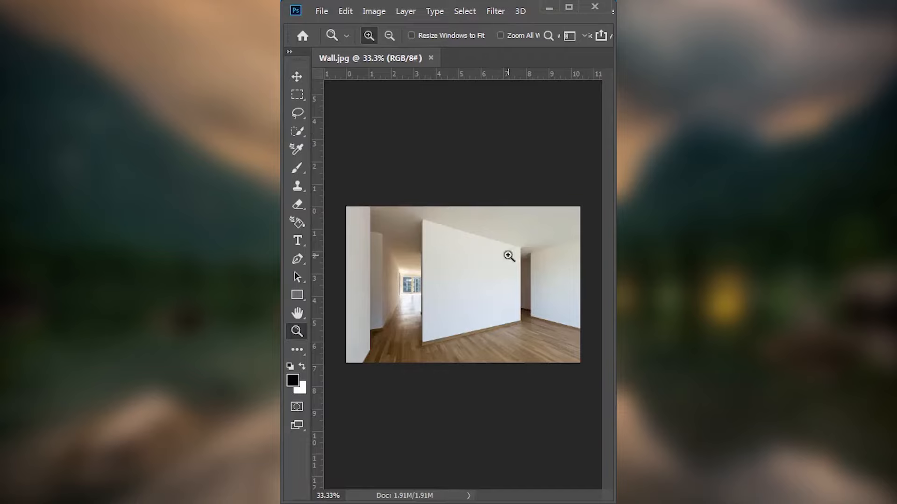
- Open the Patterns (1) image from the Image folder and copy the entire floral pattern
left_click(330, 12)
left_click(332, 38)
double_click(320, 125)
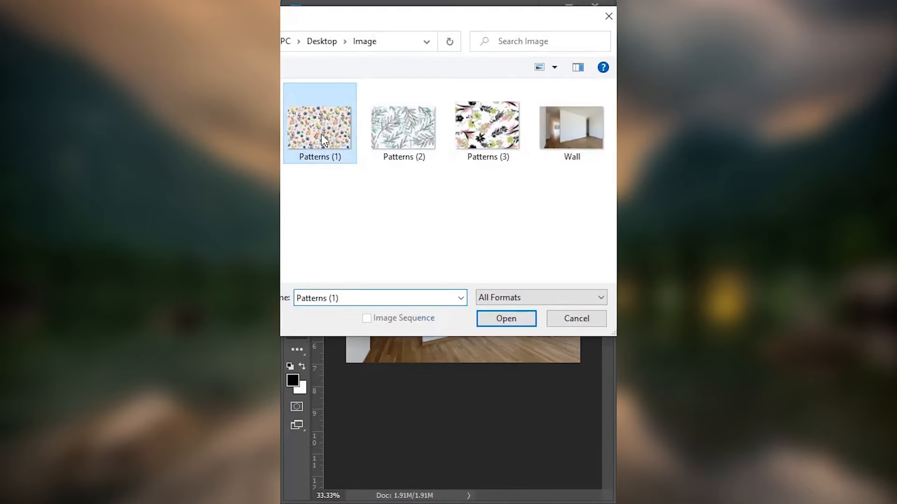
key("ctrl+a")
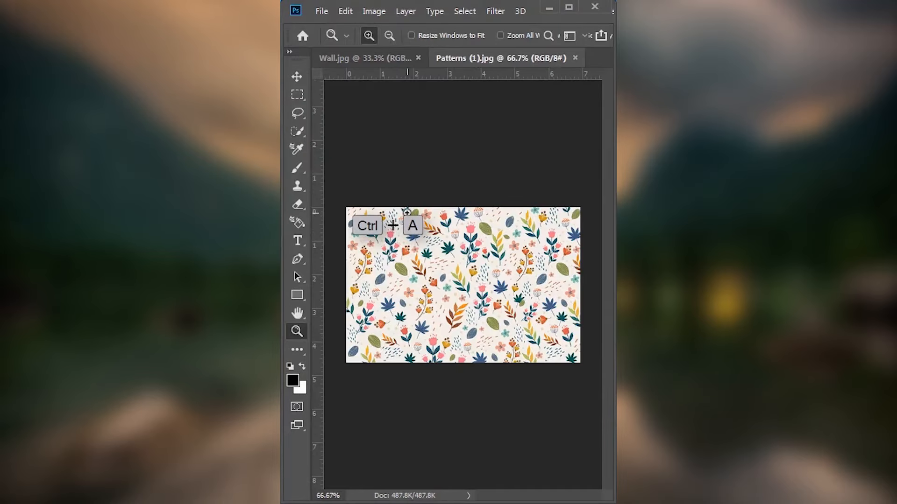
key("ctrl+c")
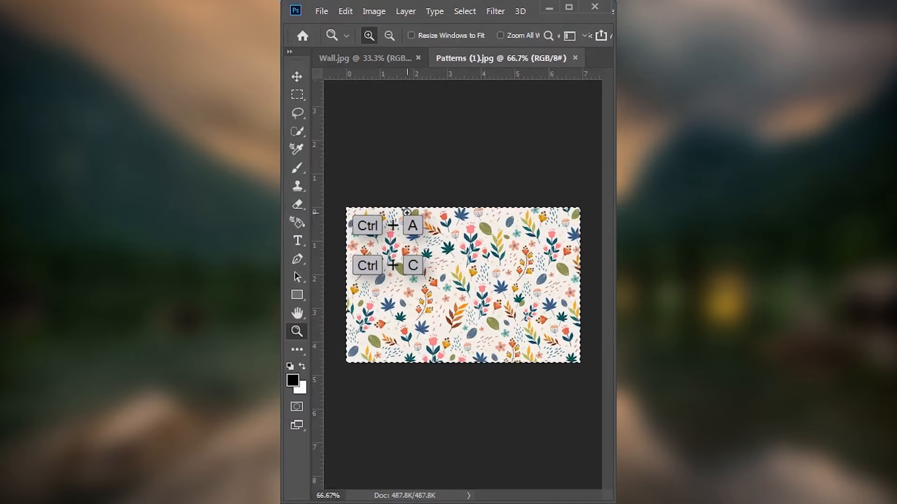
- Return to the Wall.jpg document and add a new empty layer above the Background
left_click(392, 60)
left_click_drag(326, 76, 341, 83)
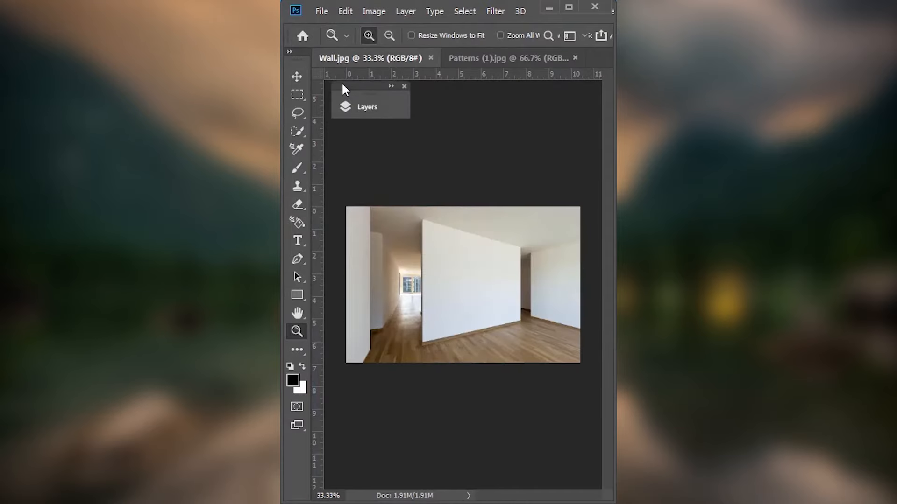
left_click(360, 115)
left_click(533, 245)
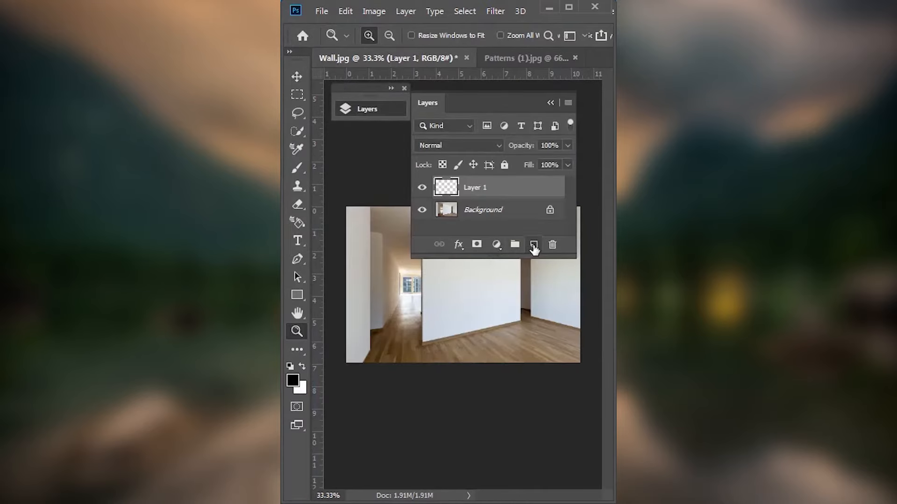
- In the Vanishing Point filter, create a perspective plane through the four corners of the large white wall
left_click(495, 10)
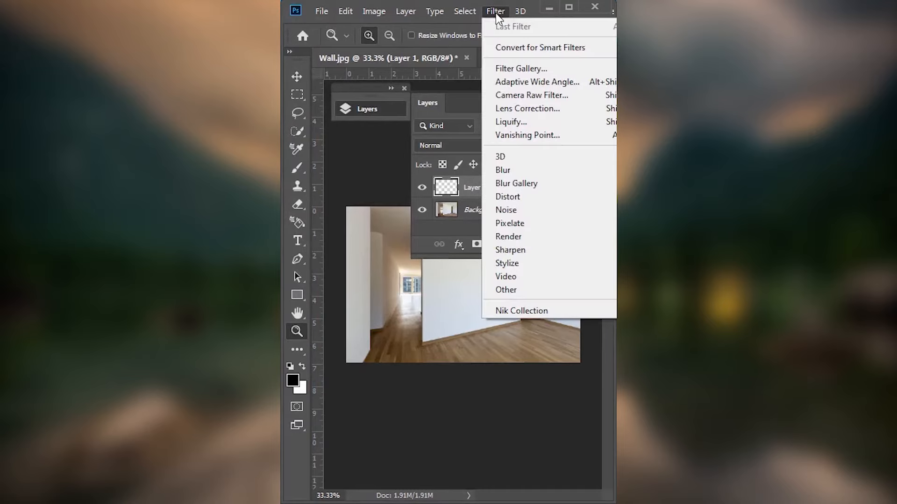
left_click(527, 135)
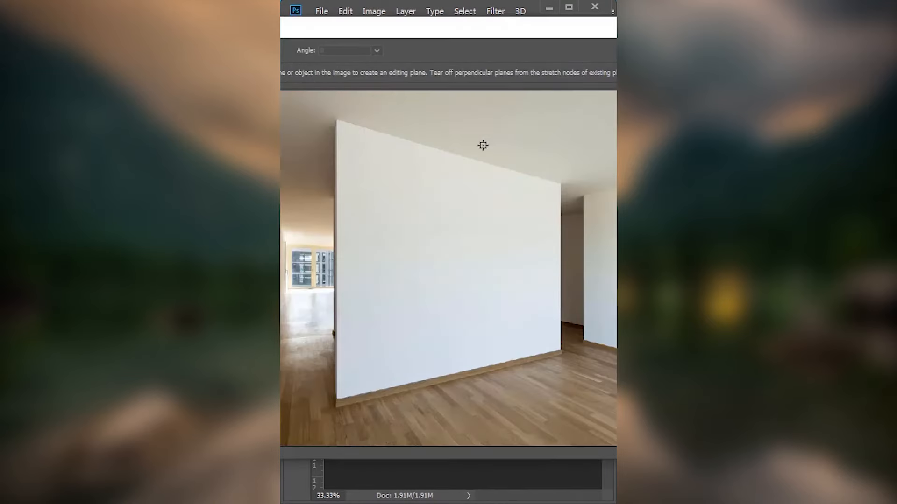
left_click(339, 120)
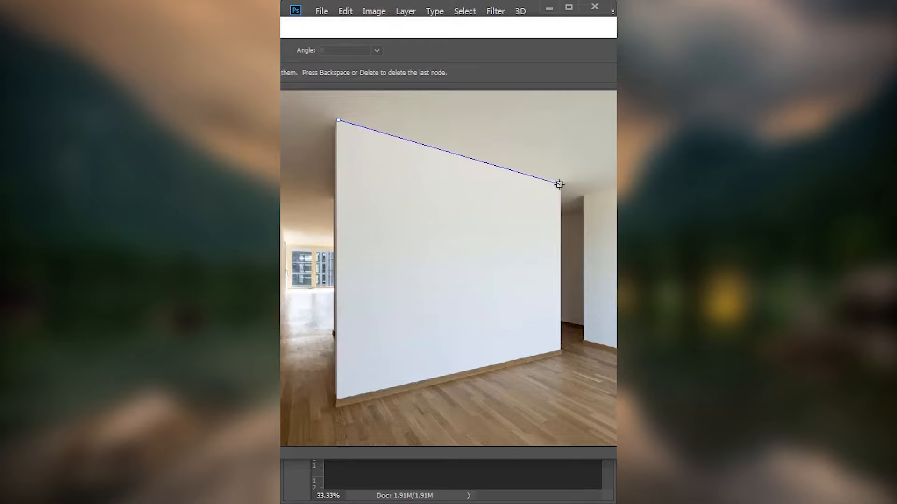
left_click(558, 348)
left_click(339, 399)
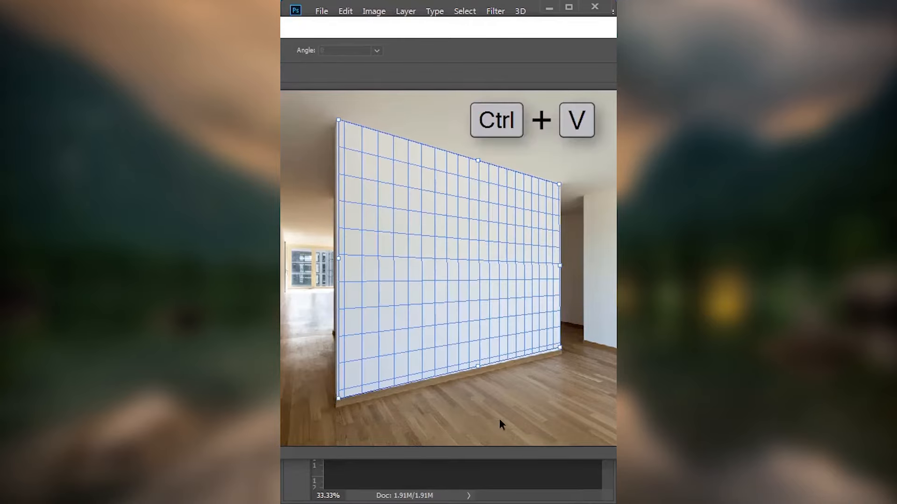
- Paste the floral pattern into Vanishing Point, position it so it covers the whole wall plane, and apply the filter
key("ctrl+v")
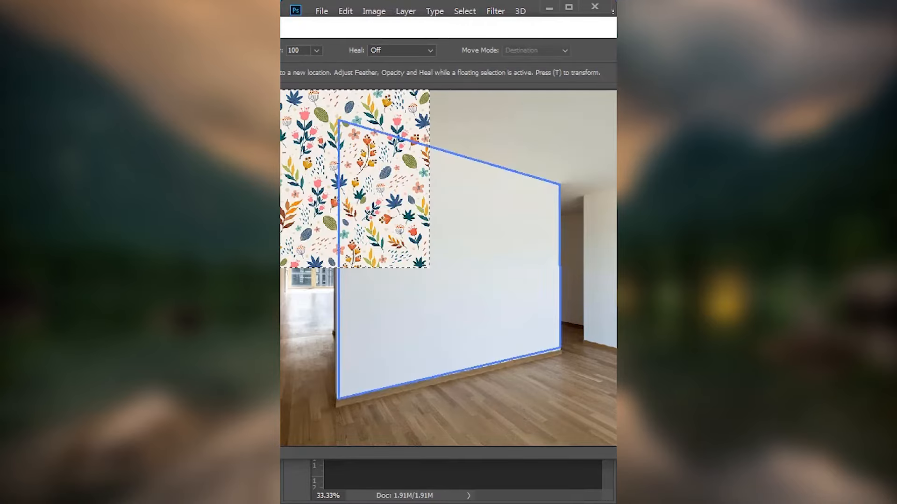
left_click_drag(322, 187, 444, 258)
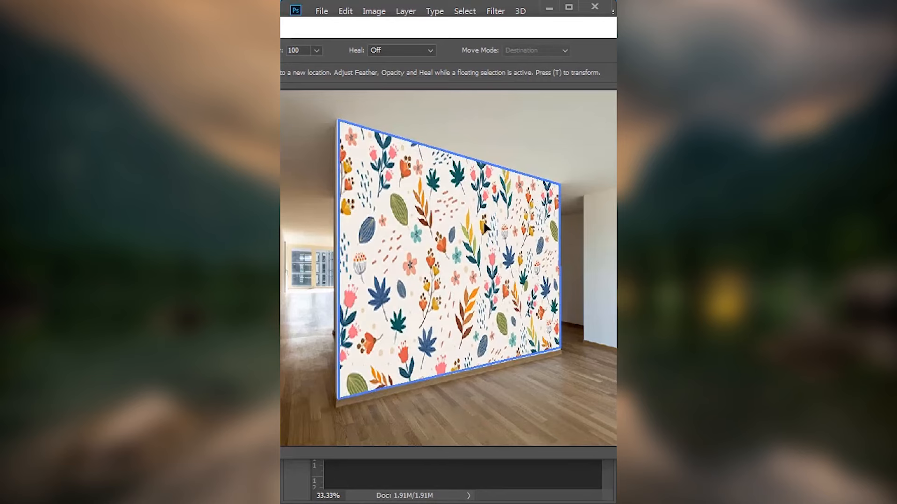
key("Return")
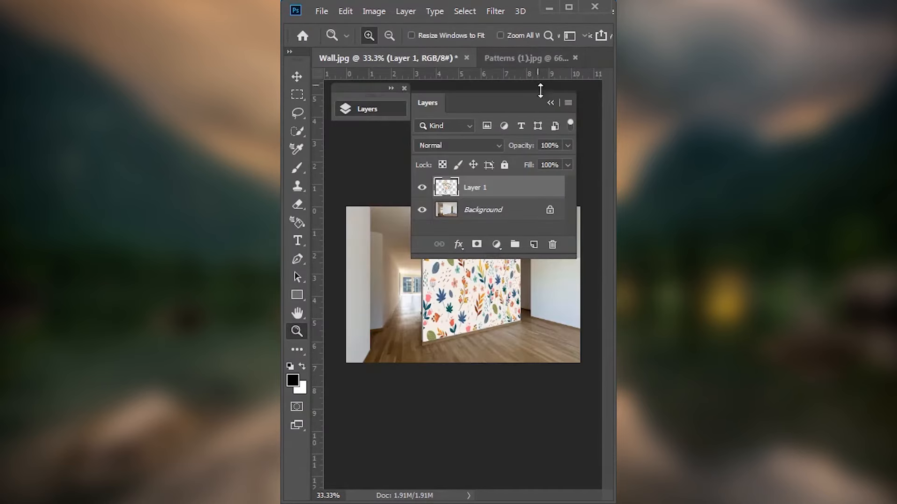
- Set the pattern layer's blend mode to Multiply, collapse the layer list, and inspect the patterned wall up close
left_click(453, 145)
left_click(443, 201)
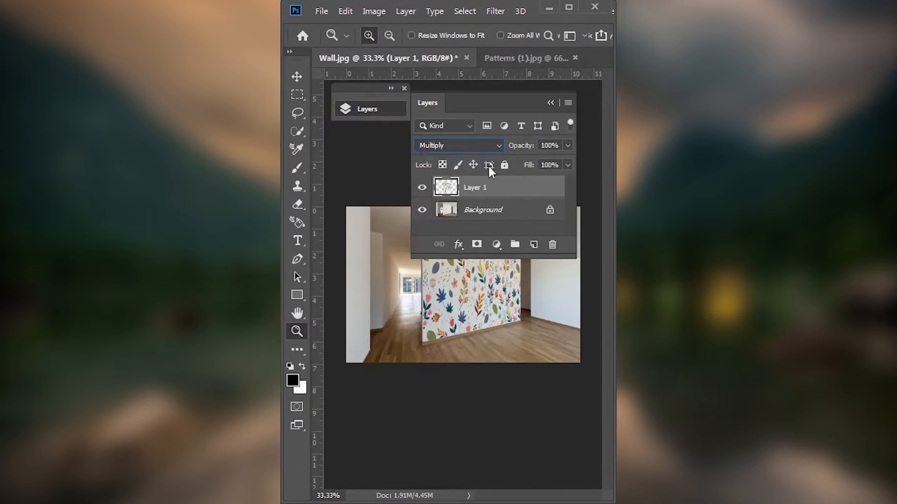
left_click(550, 102)
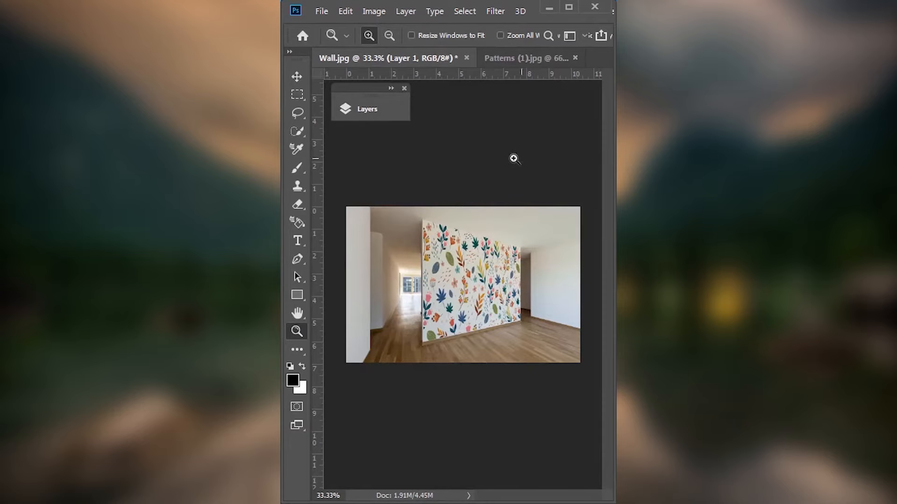
left_click(488, 259)
left_click(488, 259)
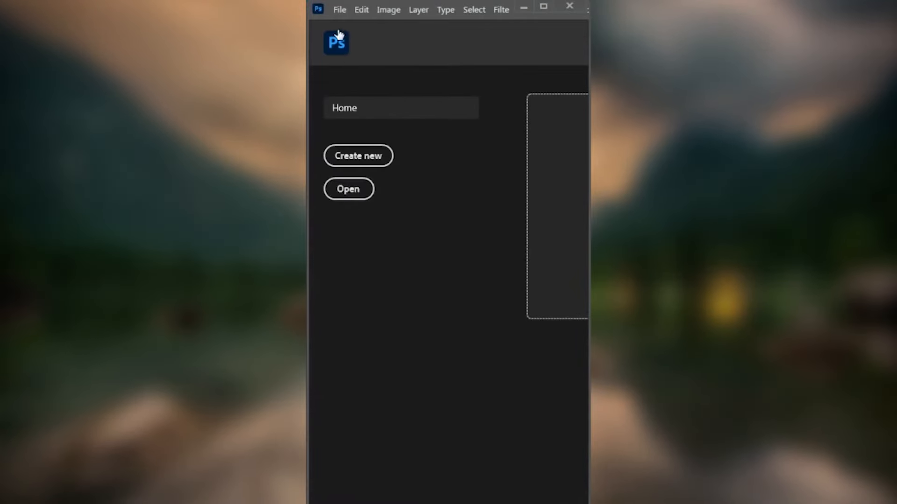
- Open the Sky.jpg photo of the woman facing the mountains
left_click(340, 9)
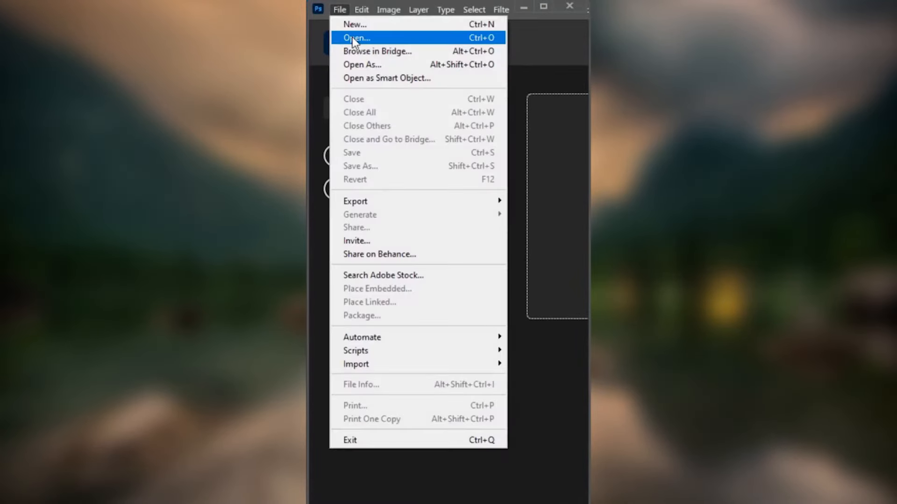
left_click(352, 38)
double_click(448, 119)
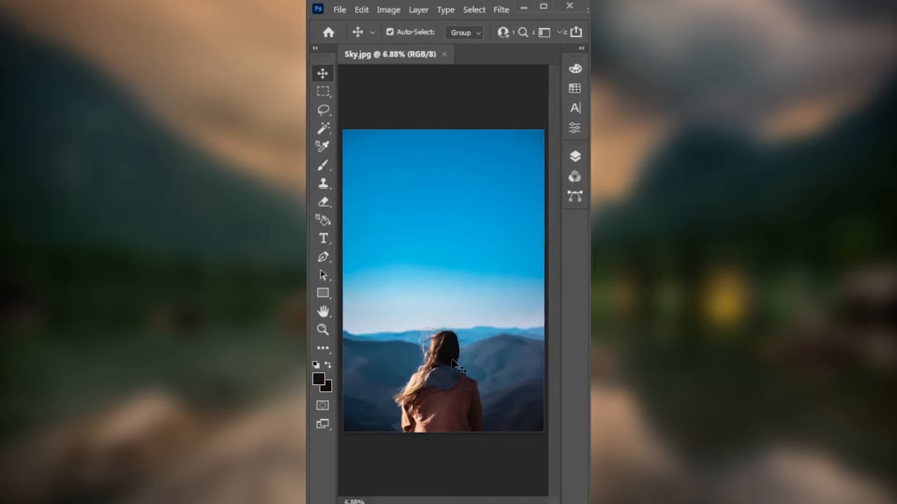
- Start Sky Replacement on the photo and choose the streaky pink-and-orange sunset sky from the presets
left_click(363, 9)
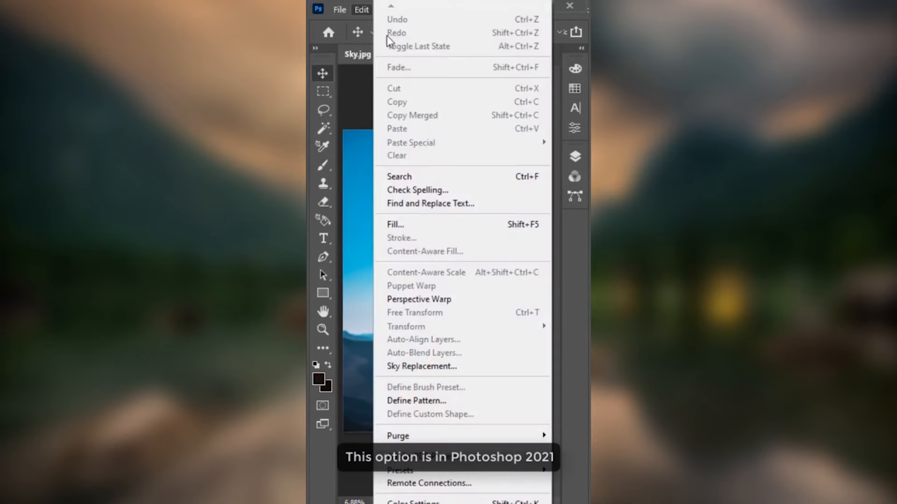
left_click(444, 365)
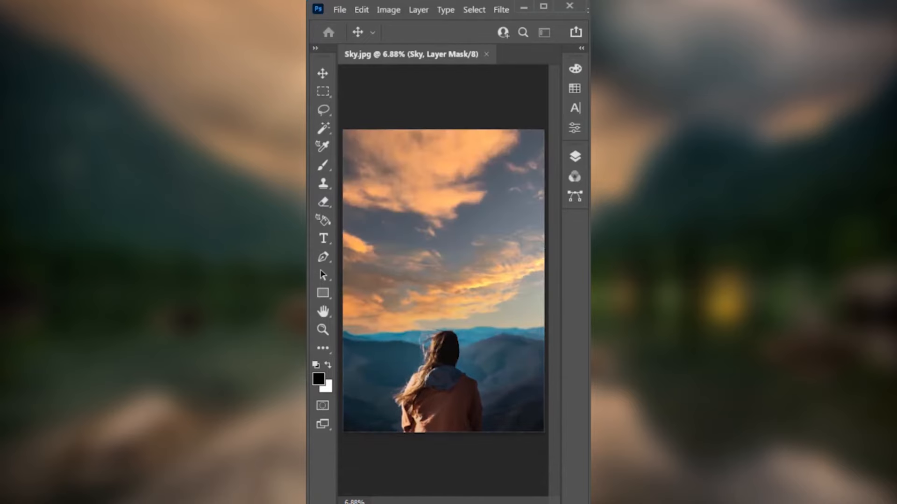
left_click_drag(496, 39, 392, 86)
left_click(487, 149)
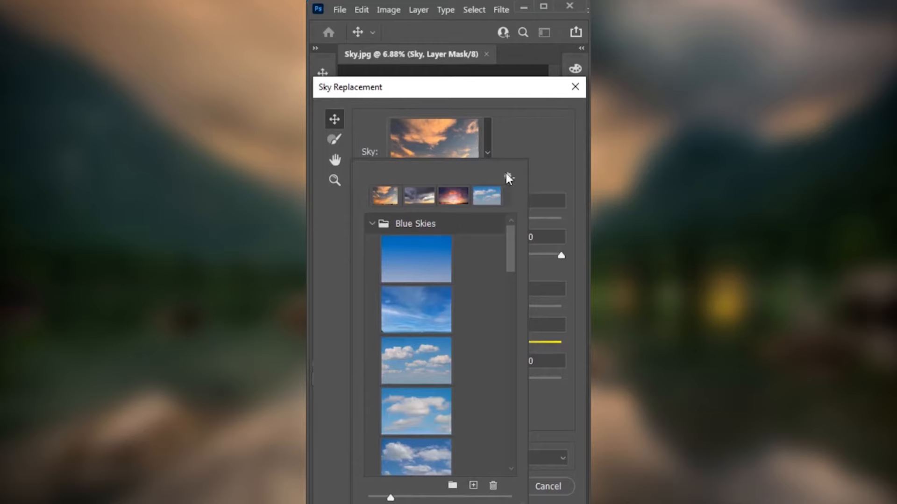
scroll(487, 234, "down", 3)
scroll(476, 260, "down", 5)
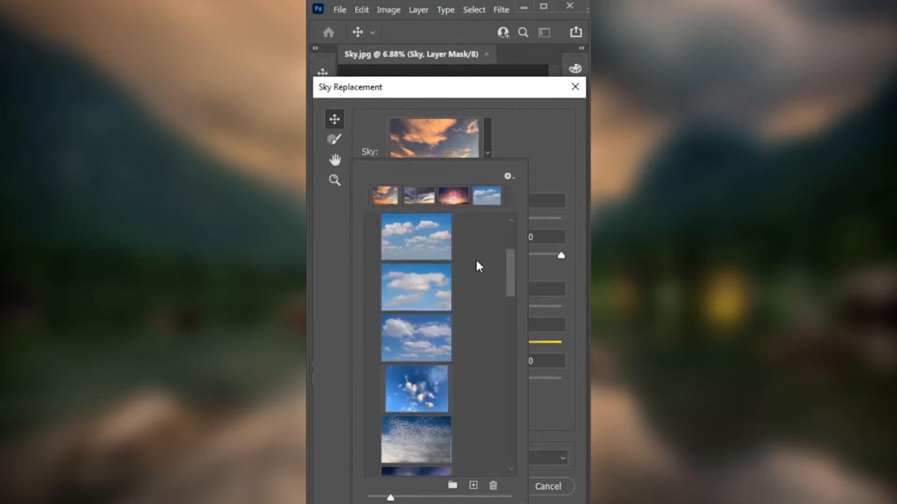
left_click_drag(507, 294, 495, 345)
left_click(419, 348)
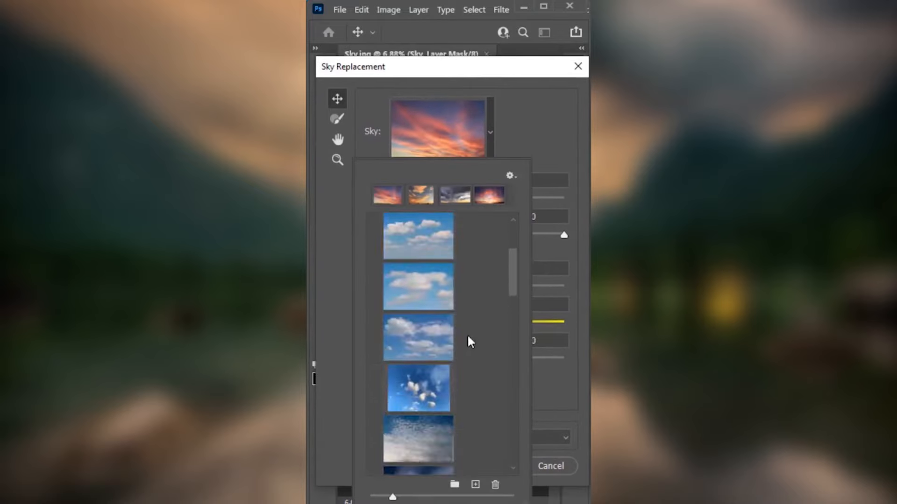
- Try several other preset skies, including the orange-cloud sunset, and finish with the first dusky cloud sky in the Sunsets group
scroll(469, 340, "down", 6)
left_click(496, 210)
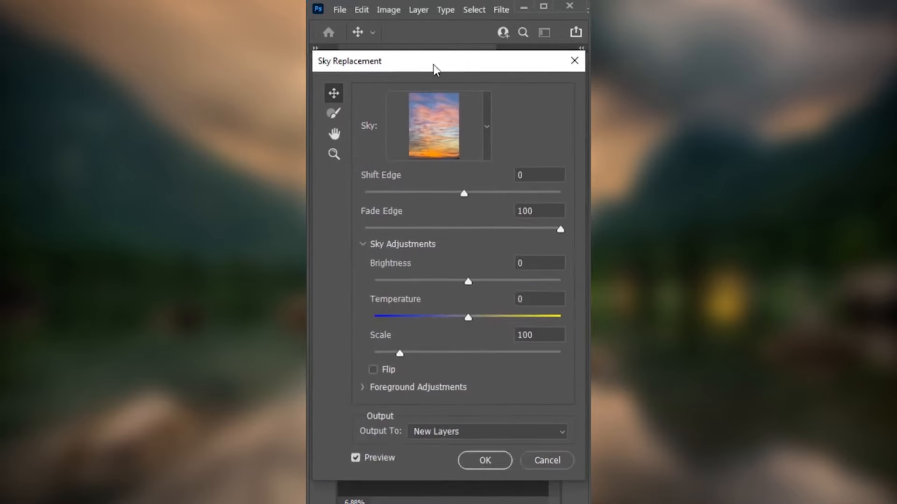
left_click(485, 120)
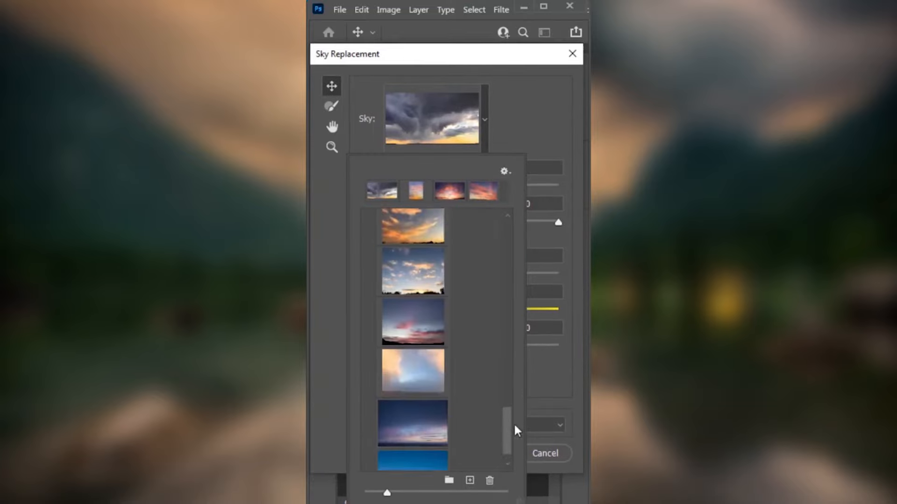
scroll(516, 430, "up", 1)
left_click(412, 311)
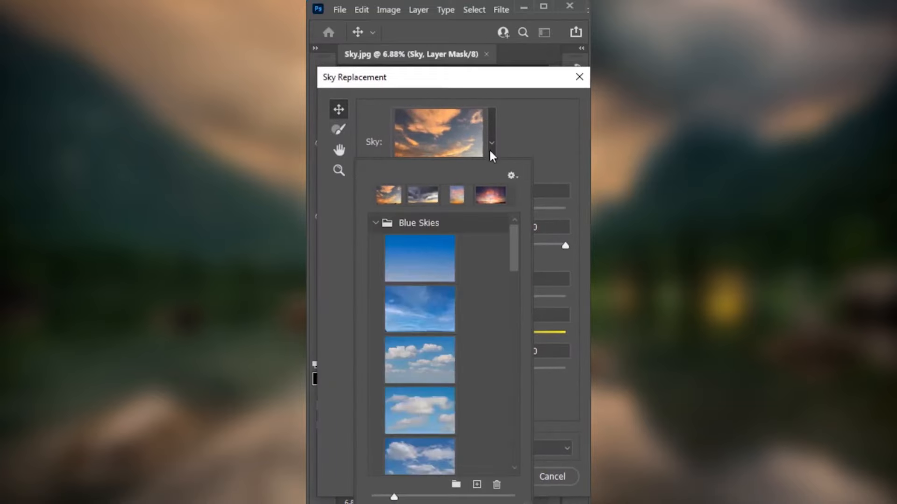
left_click_drag(514, 243, 537, 375)
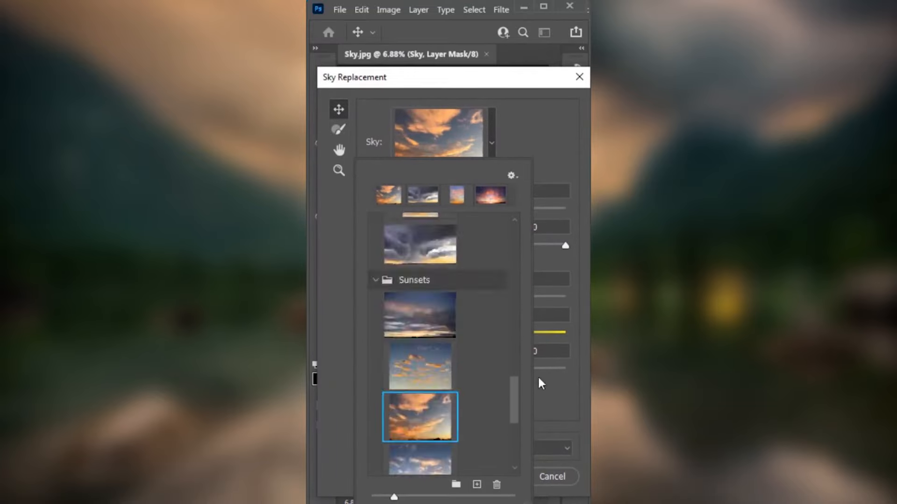
left_click(421, 330)
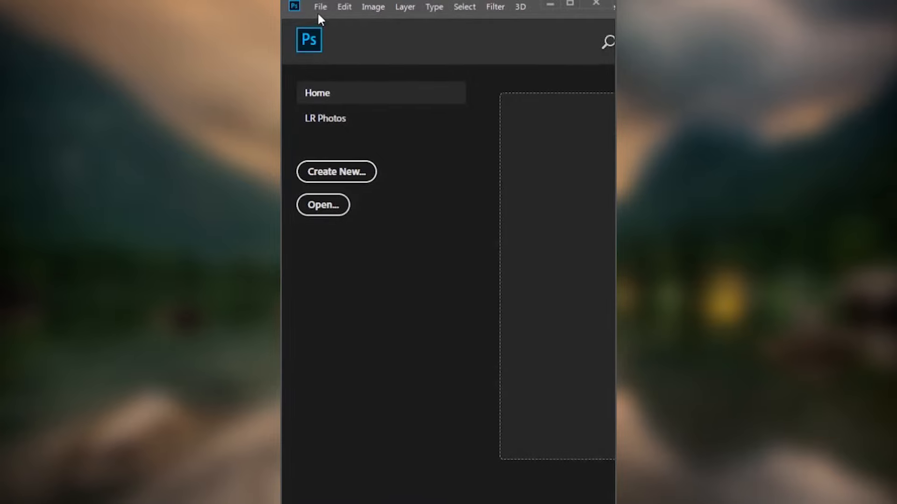
- Open the Unsplash photo of the red-and-white tower against a blue sky
left_click(319, 7)
left_click(333, 36)
double_click(444, 115)
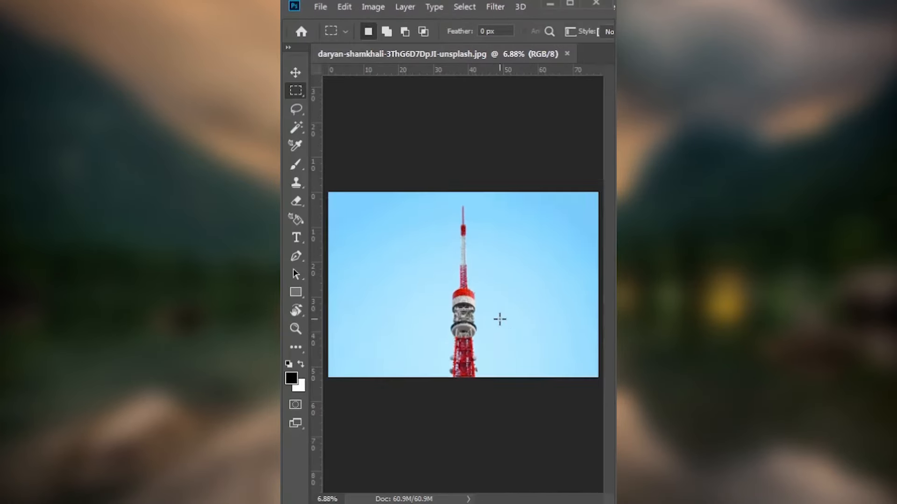
- Extend the canvas upward with the Crop tool to nearly double its height, and apply the crop
key("c")
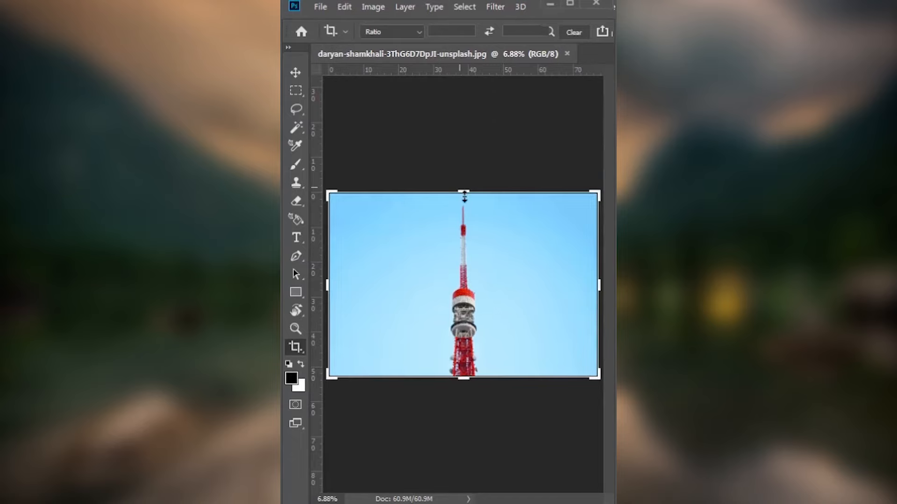
left_click_drag(465, 194, 478, 110)
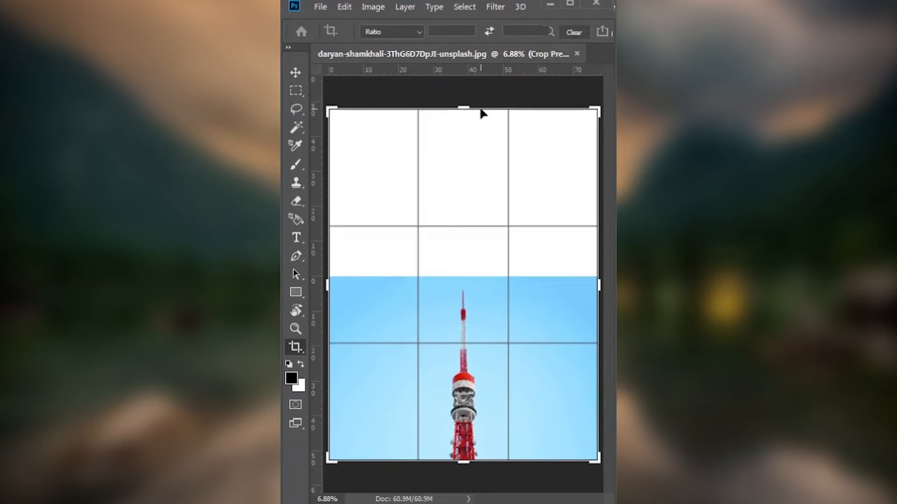
left_click(296, 74)
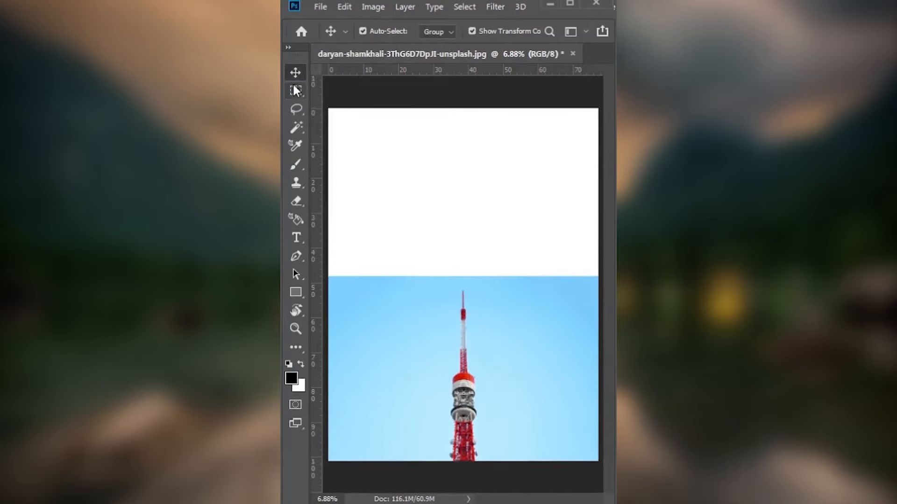
- Select the blank white area above the tower photo with a rectangular marquee, including a thin strip of the blue sky
left_click(299, 93)
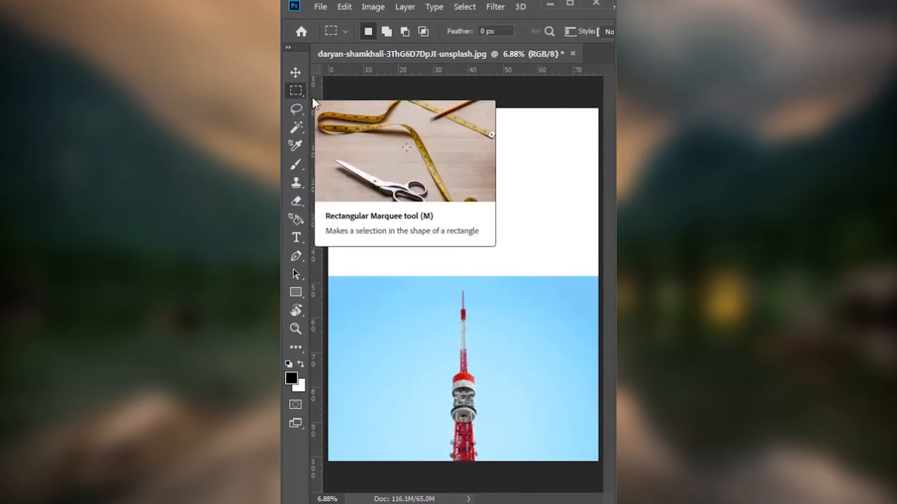
key("ctrl+minus")
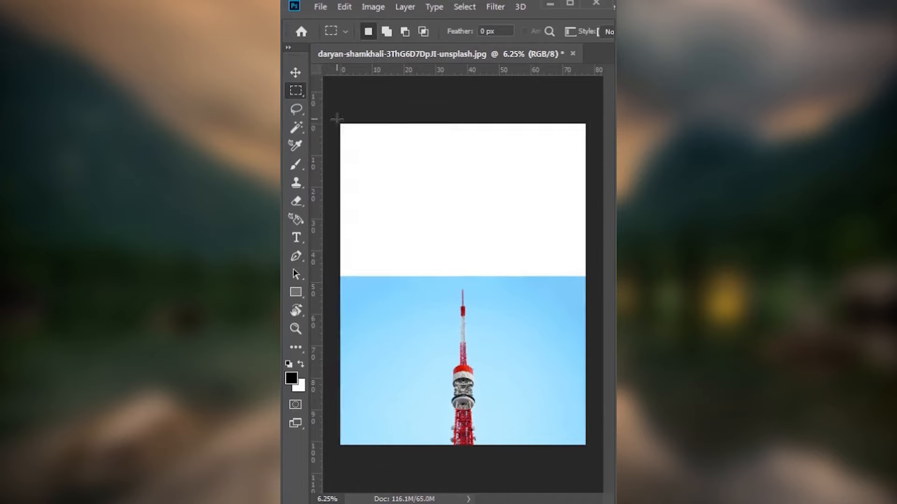
left_click_drag(340, 124, 604, 282)
scroll(448, 276, "up", 8)
scroll(492, 256, "down", 8)
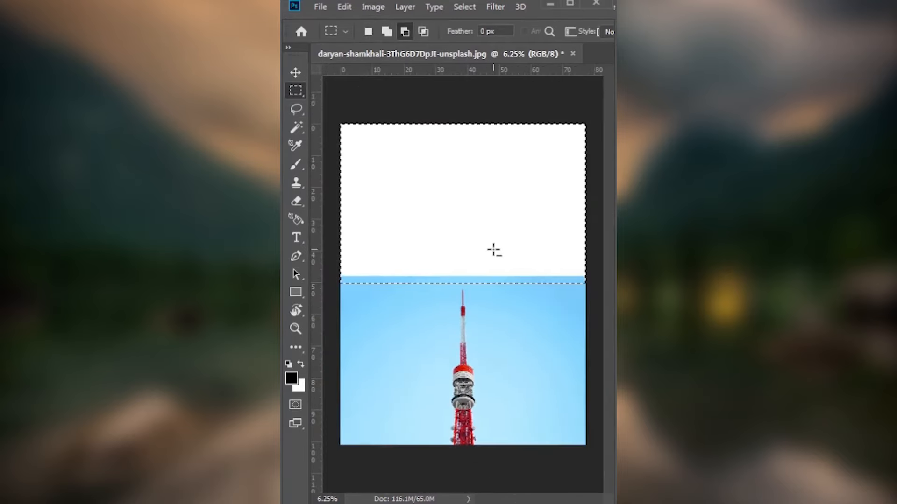
- Fill the selection with Content-Aware contents in Normal mode at 100% opacity with Color Adaptation, and deselect
left_click(344, 7)
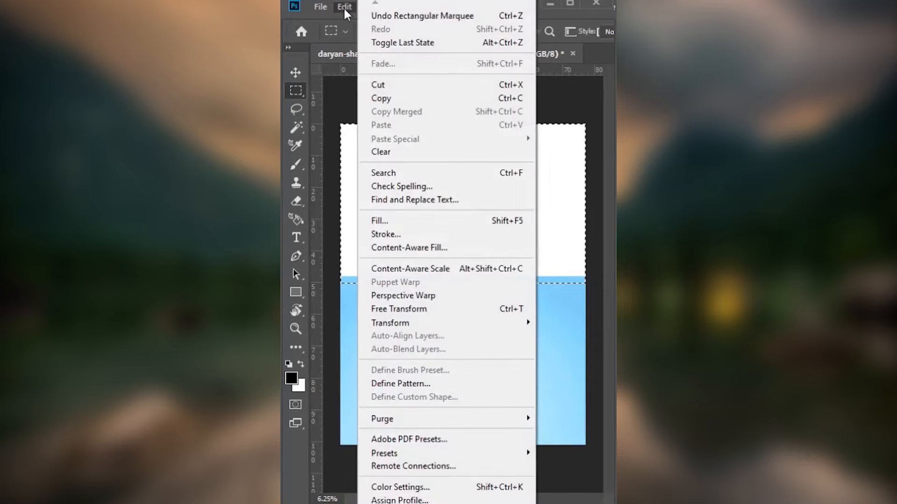
left_click(383, 222)
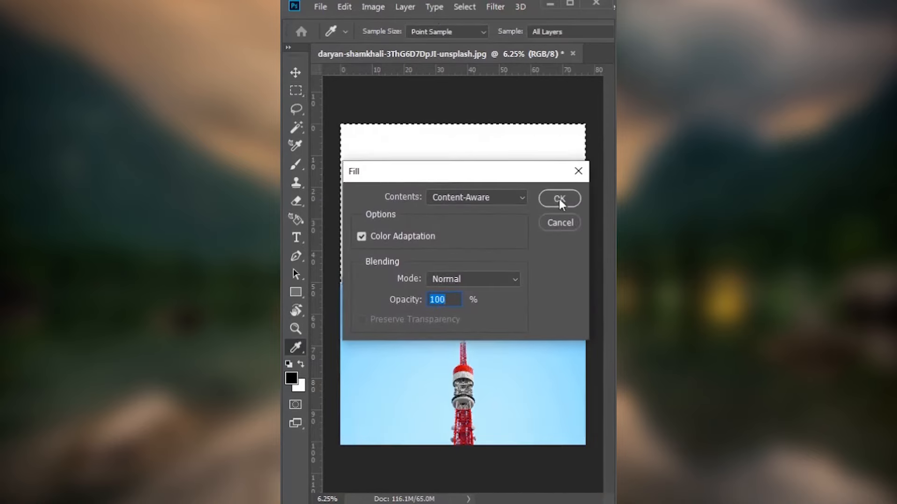
left_click(560, 199)
key("m")
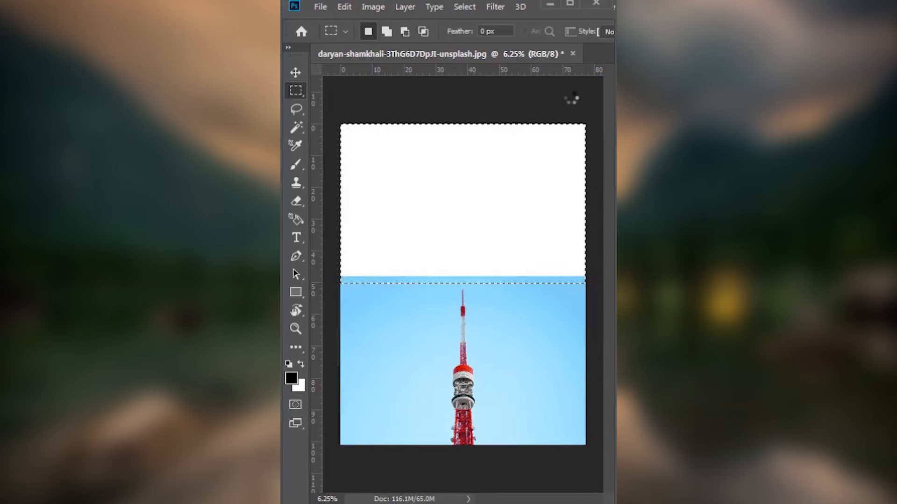
key("ctrl+d")
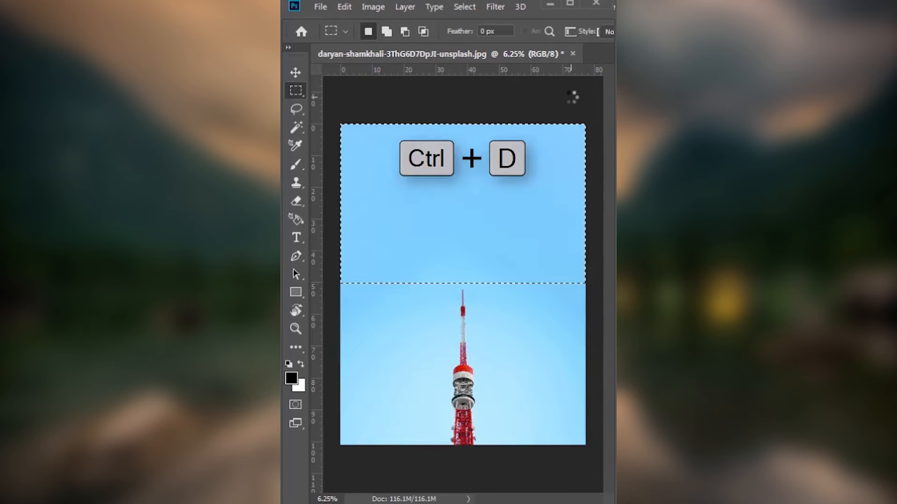
scroll(490, 241, "down", 8)
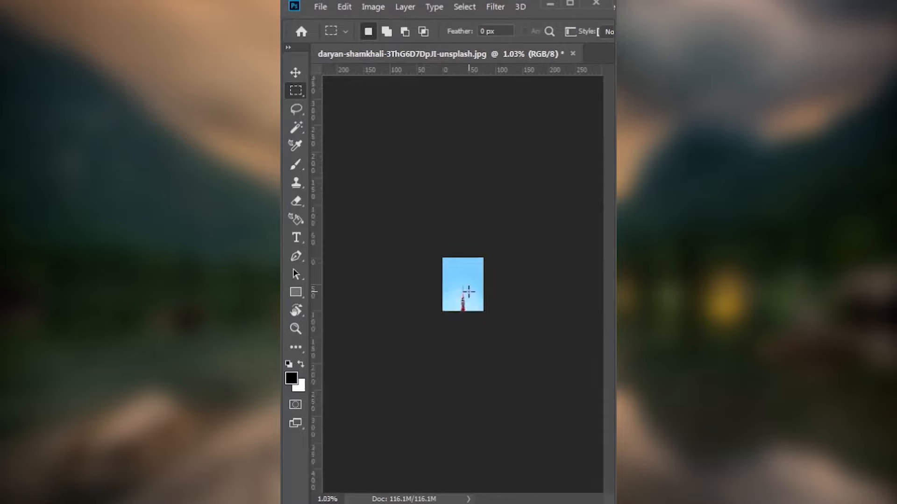
scroll(461, 291, "up", 8)
scroll(500, 214, "up", 2)
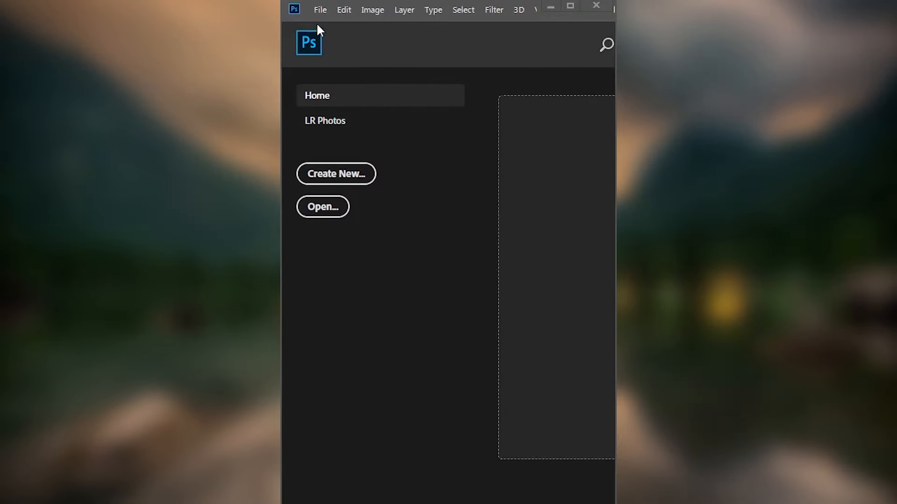
- Open the Warrior movie poster image from the Image folder
left_click(320, 9)
left_click(329, 41)
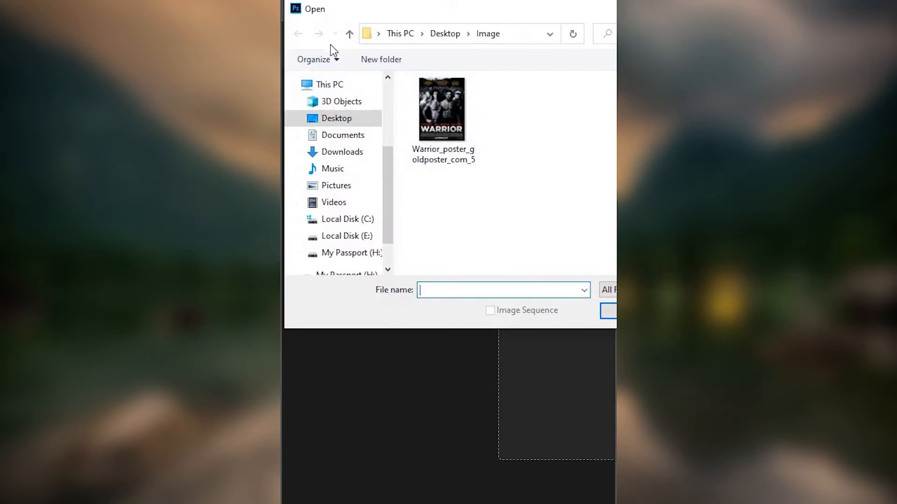
double_click(441, 113)
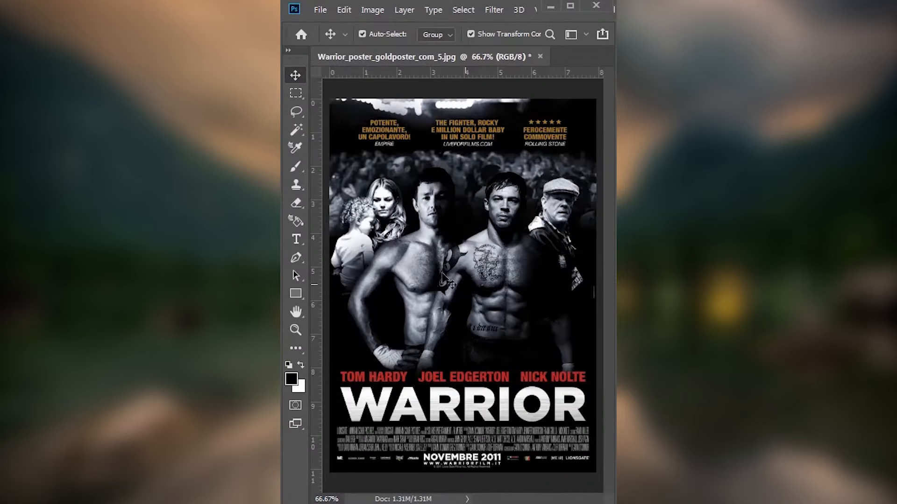
- Select the WARRIOR title on the poster with a rectangular marquee, run Match Font on it and choose Proxima Nova Extrabold
left_click(296, 99)
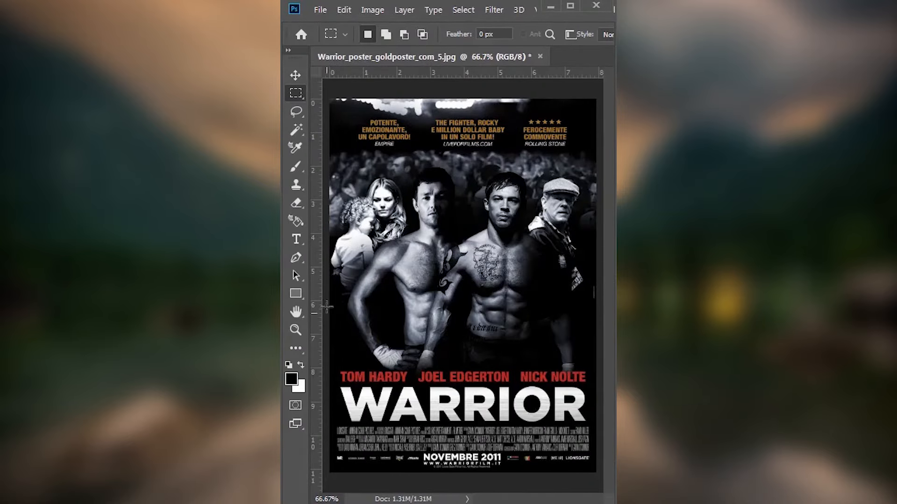
left_click_drag(333, 383, 592, 425)
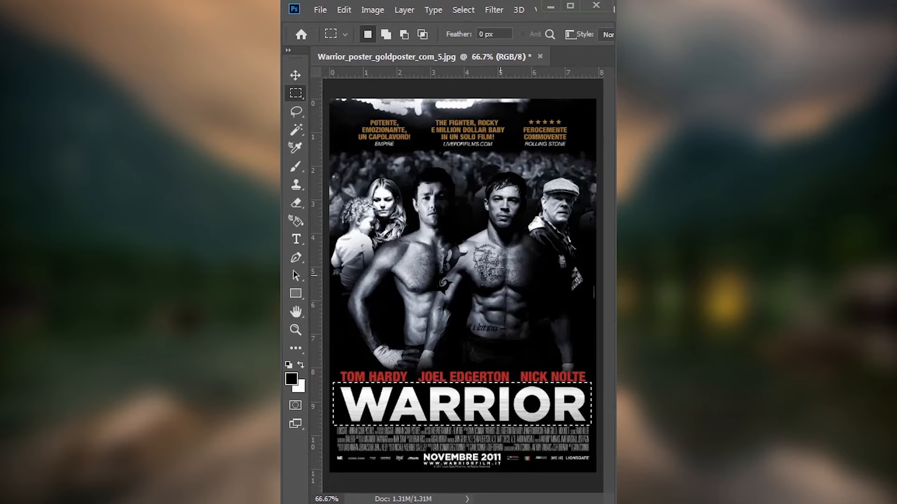
left_click(434, 10)
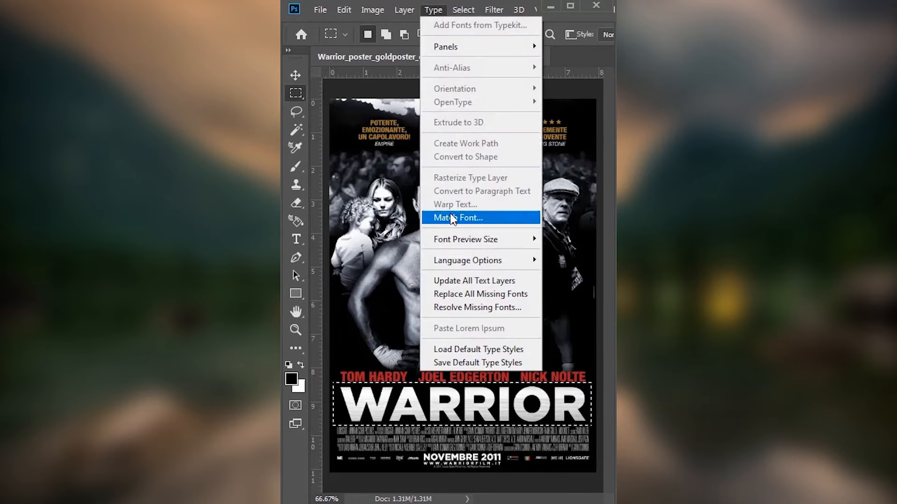
left_click(447, 217)
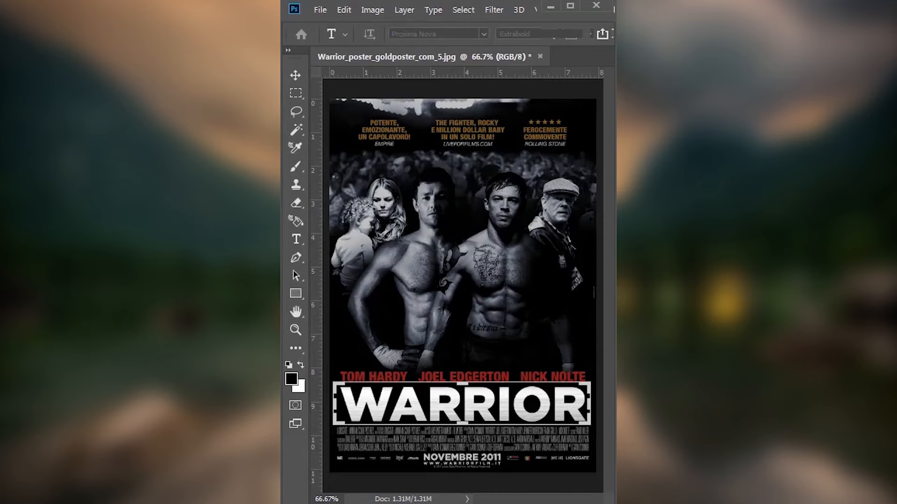
left_click(346, 170)
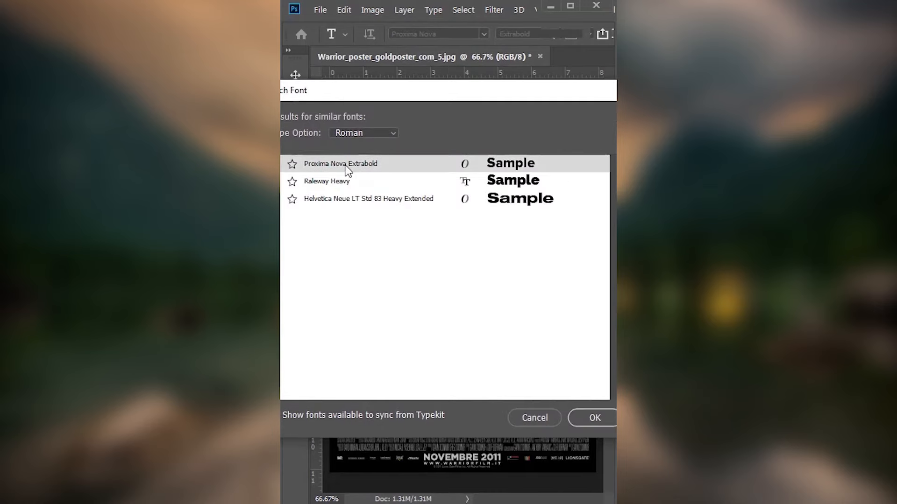
left_click(586, 419)
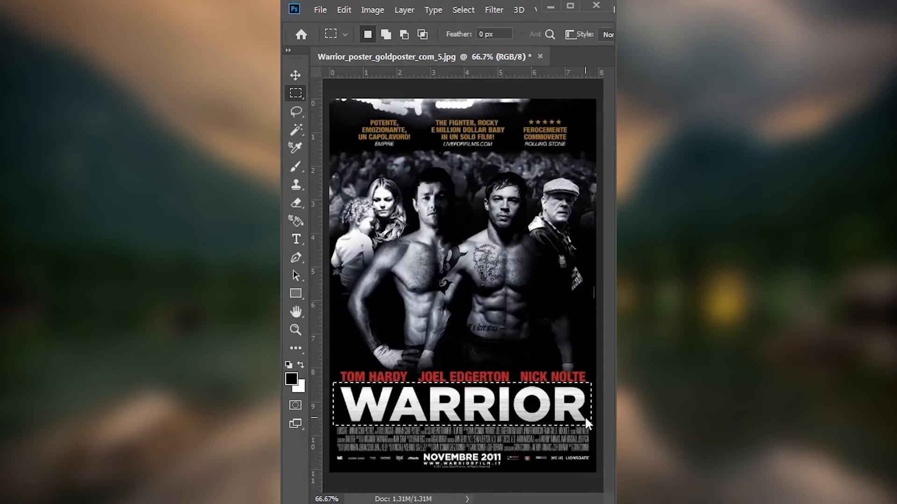
- Add the text WARRIOR in Proxima Nova Extrabold, scale it to the poster title's width and place it just above the title
left_click(296, 238)
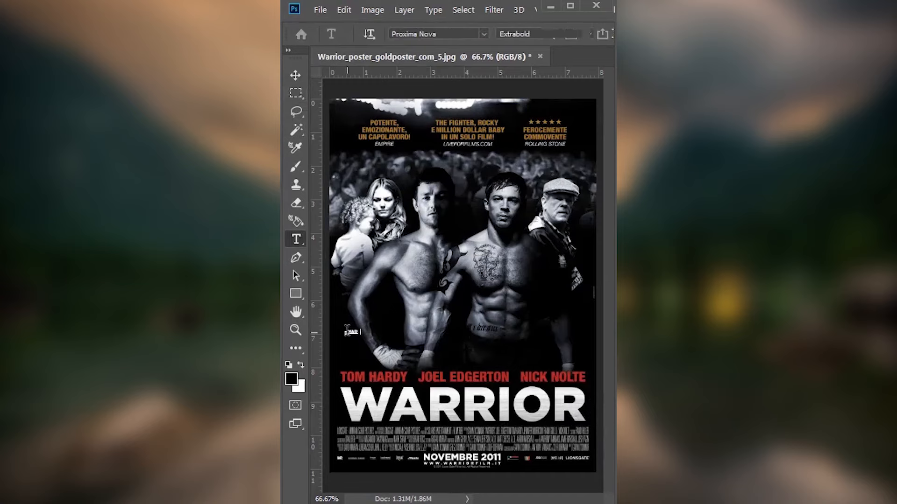
left_click(296, 76)
left_click_drag(376, 338, 585, 404)
left_click_drag(554, 408, 550, 355)
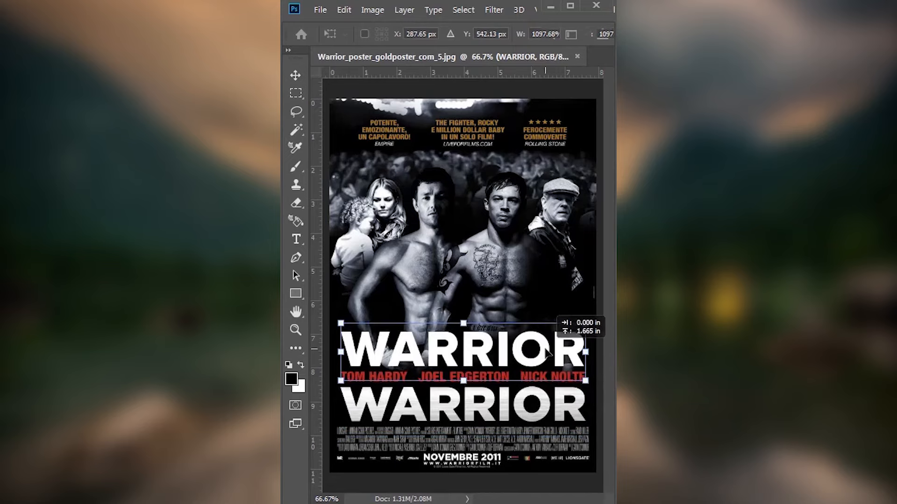
key("Return")
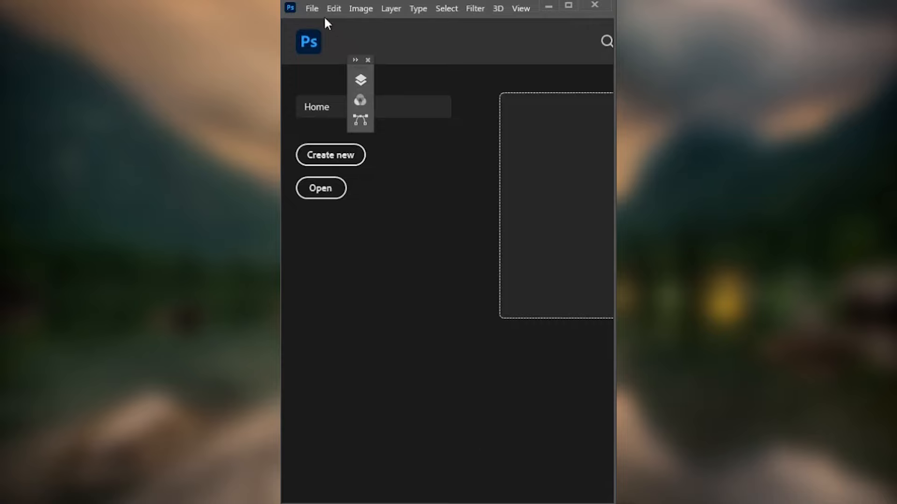
- Open Image.jpg, the photo of the woman reading, and unlock its Background layer
left_click(311, 8)
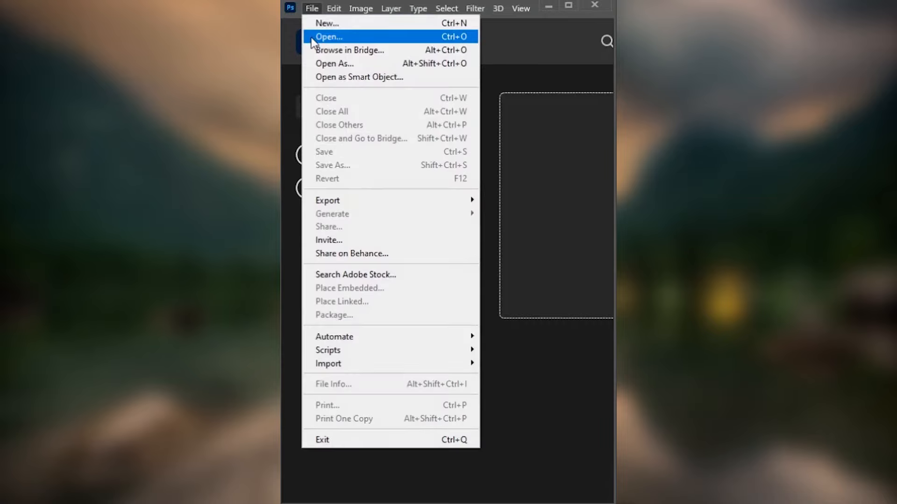
left_click(312, 35)
double_click(435, 115)
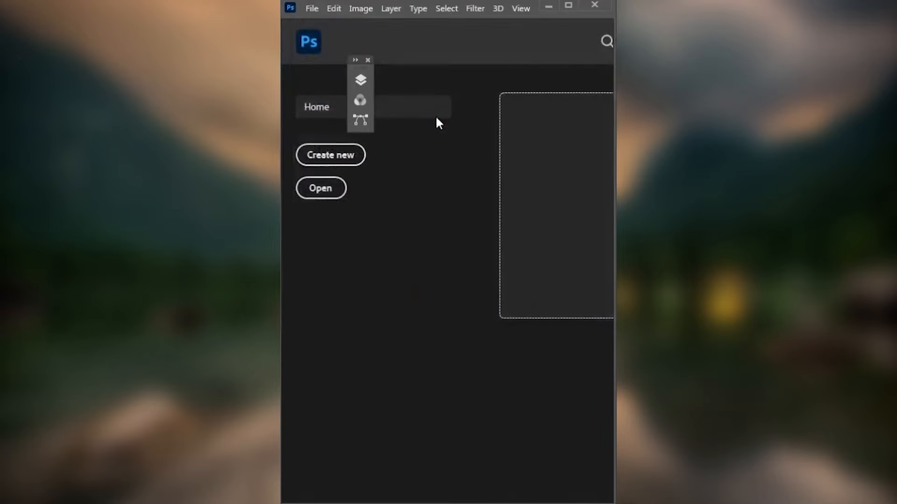
left_click(365, 80)
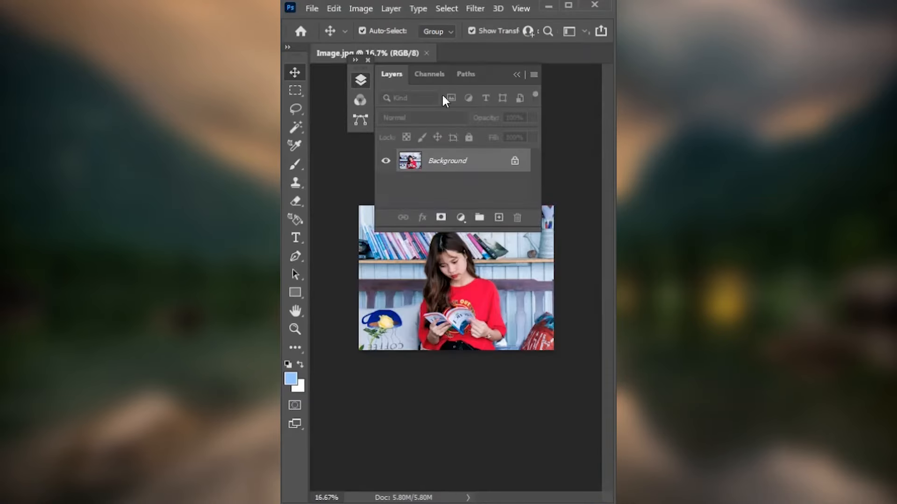
left_click(514, 162)
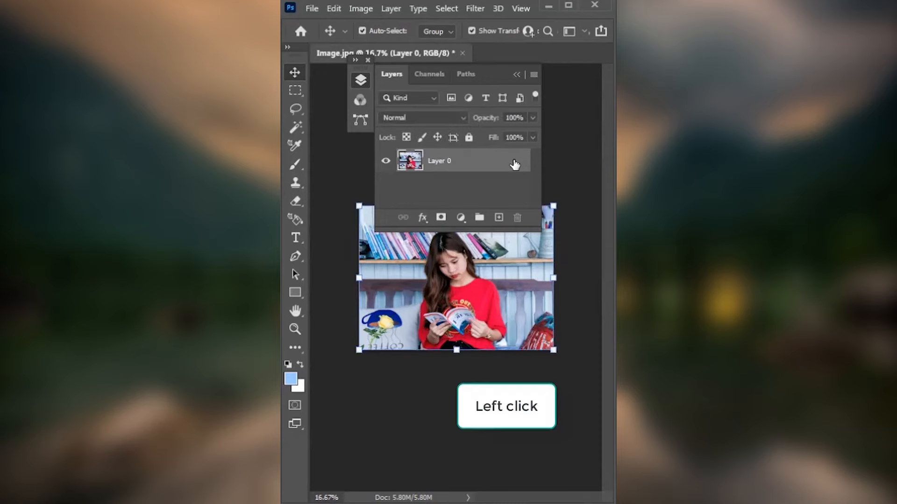
left_click(516, 76)
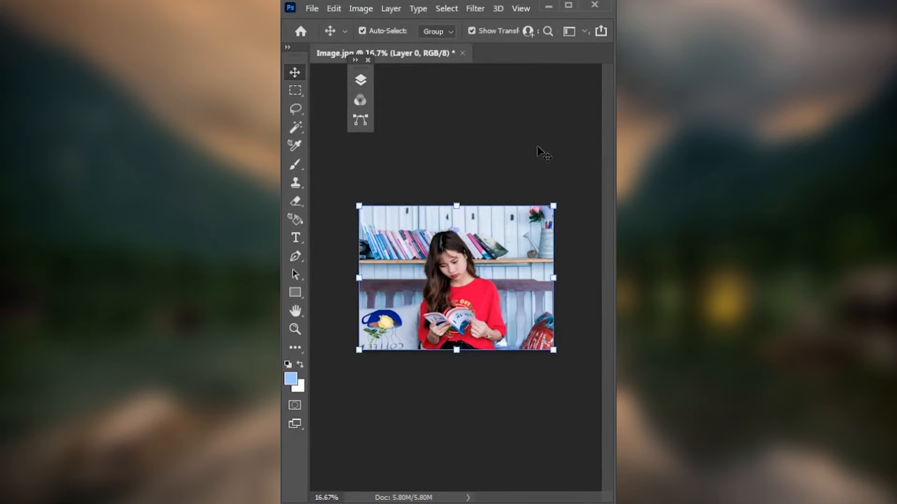
- Show the layer's properties and cut out the reading woman with the Remove Background quick action
left_click(573, 7)
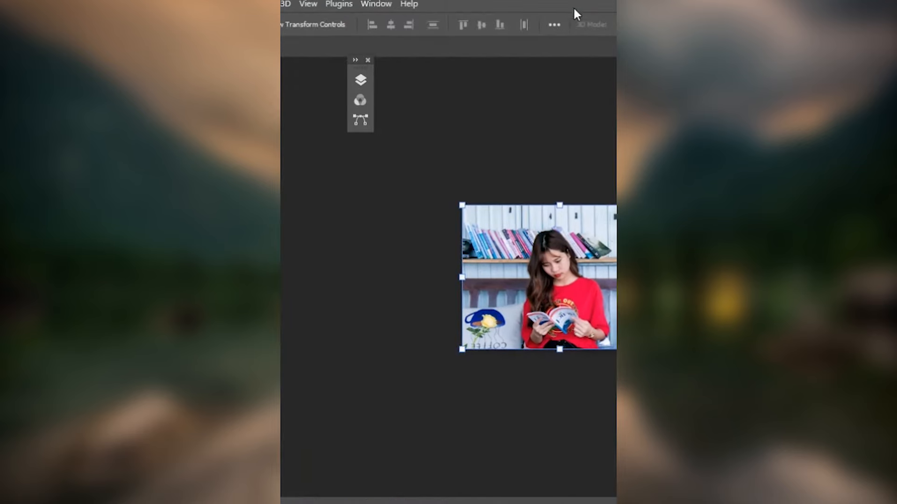
left_click(374, 3)
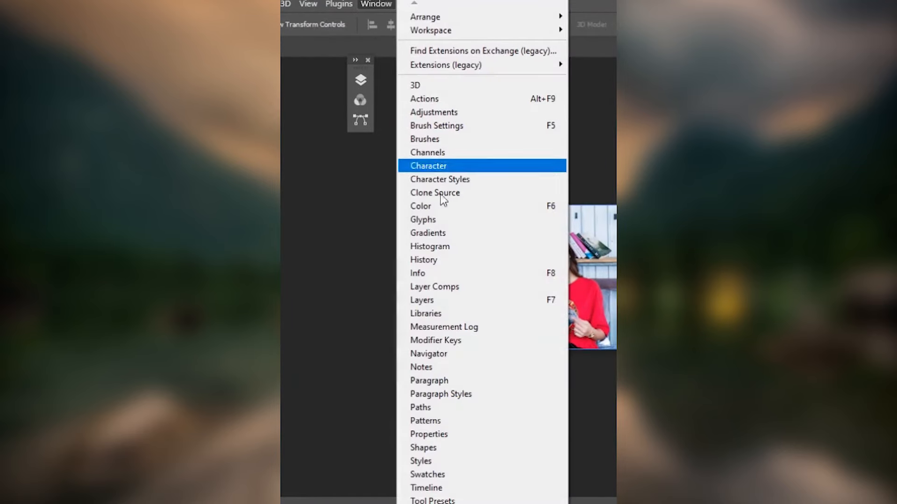
left_click(434, 428)
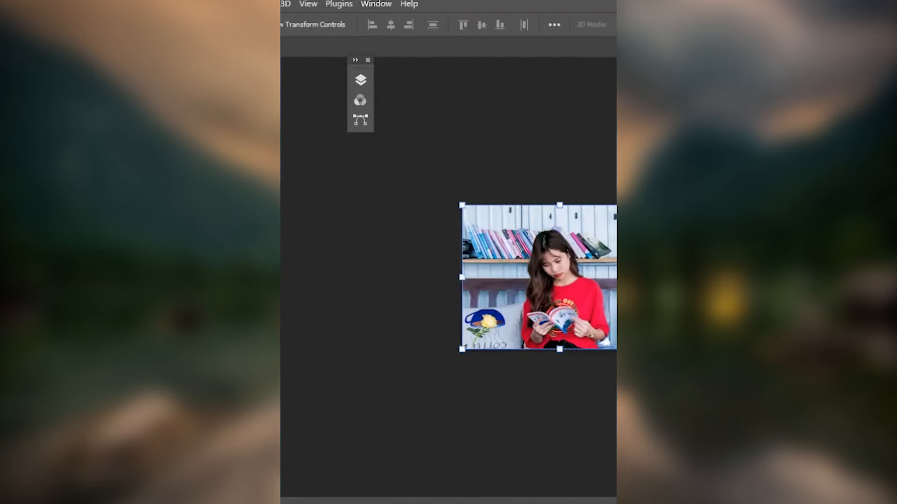
left_click_drag(743, 70, 538, 25)
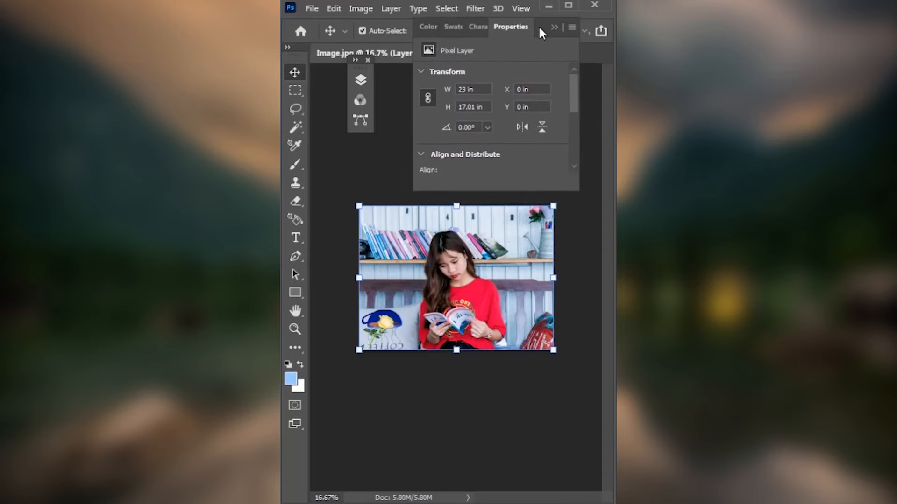
scroll(573, 109, "down", 5)
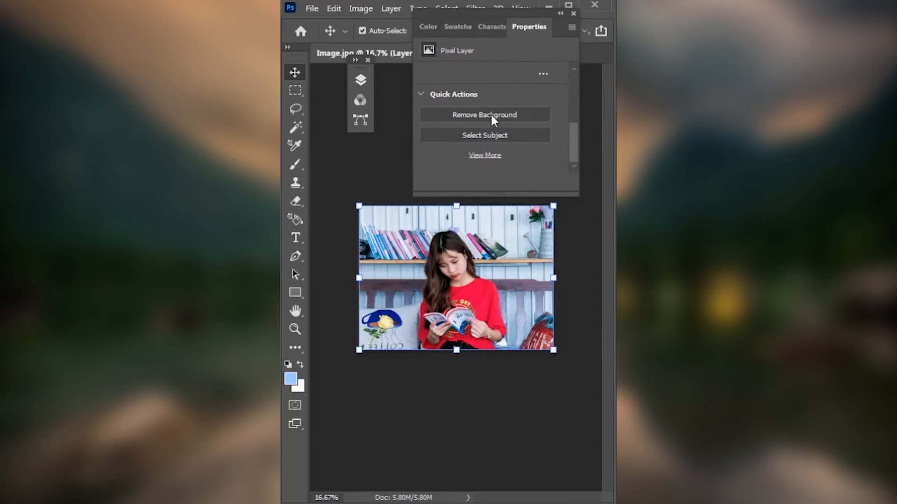
left_click(491, 116)
left_click_drag(439, 8, 374, 80)
- Add a Solid Color fill layer in light blue 99c8ff and place it beneath the cut-out woman's layer
left_click(361, 80)
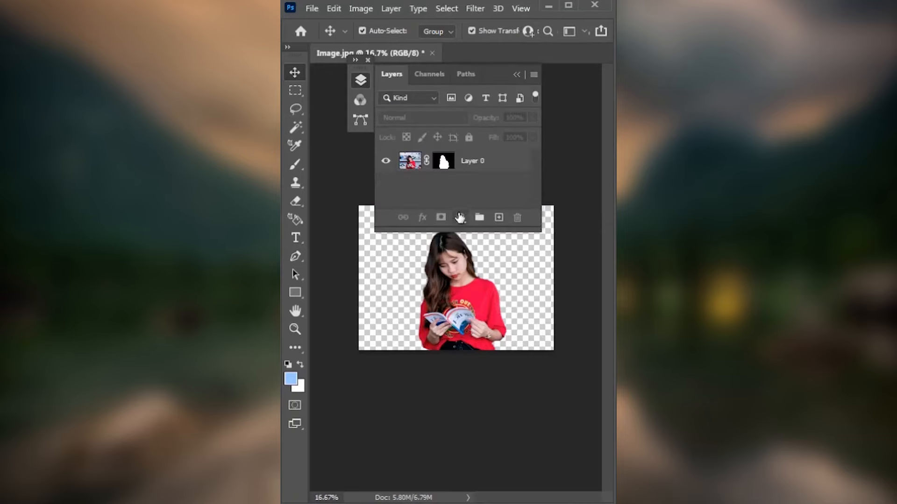
left_click(459, 217)
left_click(473, 231)
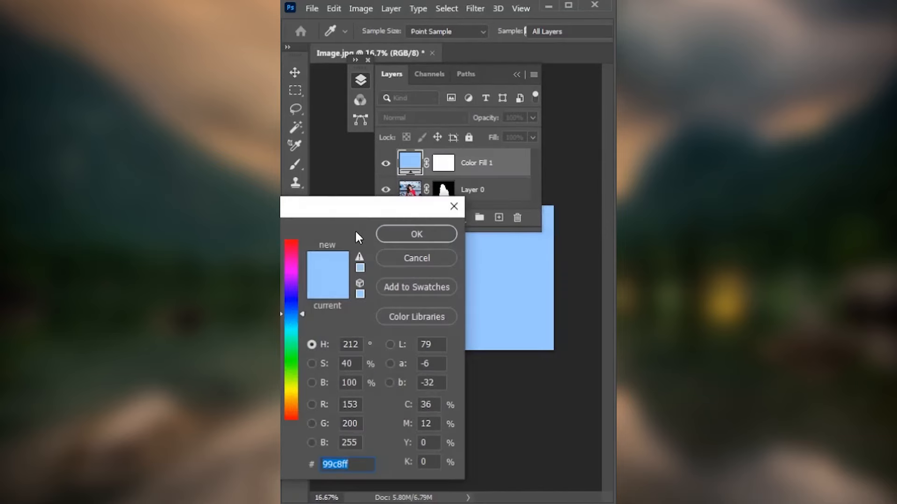
left_click_drag(359, 207, 483, 186)
left_click(539, 214)
left_click_drag(412, 167, 415, 199)
left_click(517, 75)
key("ctrl+0")
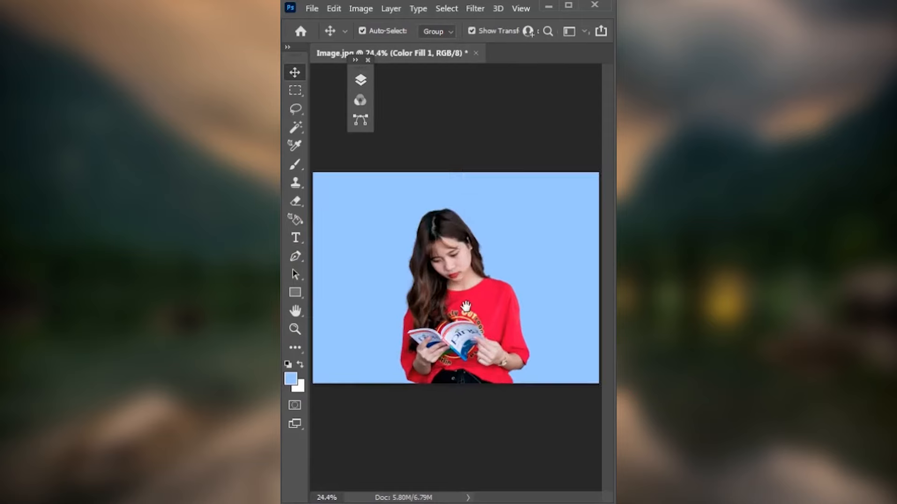
- Enlarge the cut-out woman proportionally, reposition her against the blue background and apply the transform
left_click(471, 302)
left_click_drag(598, 173, 612, 107)
left_click_drag(492, 261, 462, 277)
key("Return")
left_click(457, 94)
scroll(518, 201, "up", 5)
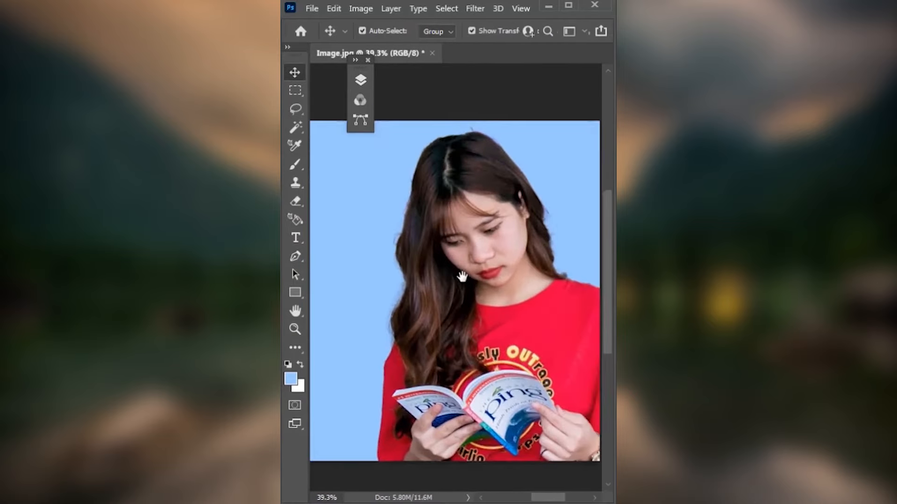
scroll(461, 277, "up", 3)
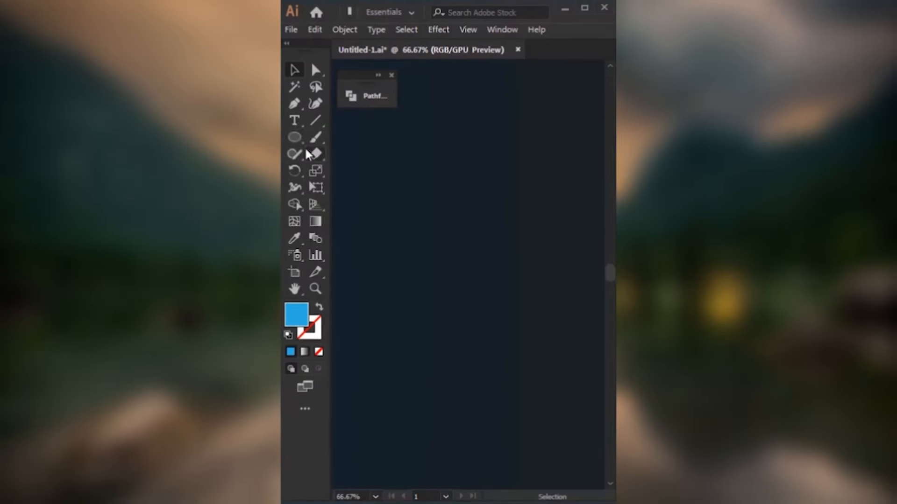
- In Illustrator, draw a blue circle with the Ellipse tool and place an identical circle level with it, leaving a gap between them
key("l")
left_click_drag(373, 177, 510, 216)
key("v")
left_click(502, 290)
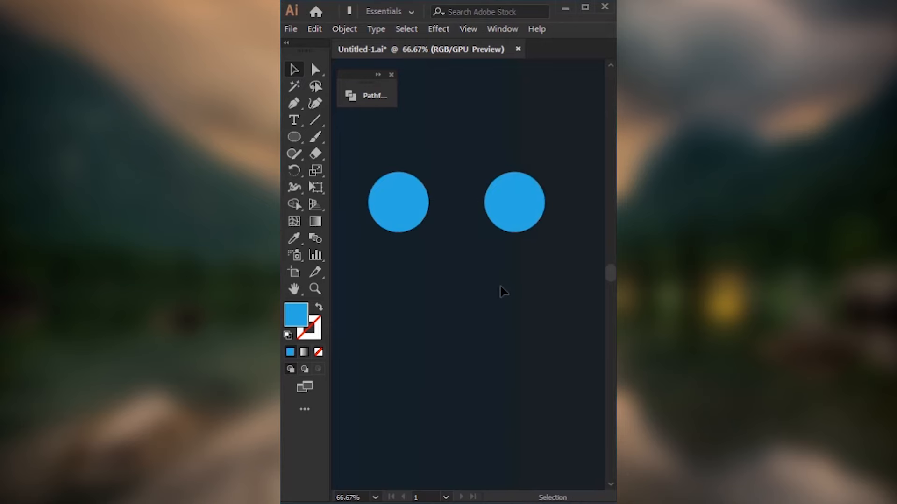
- Draw a blue rectangle between the two circles and stretch it to their centers and full height, forming a pill shape
left_click_drag(294, 137, 343, 136)
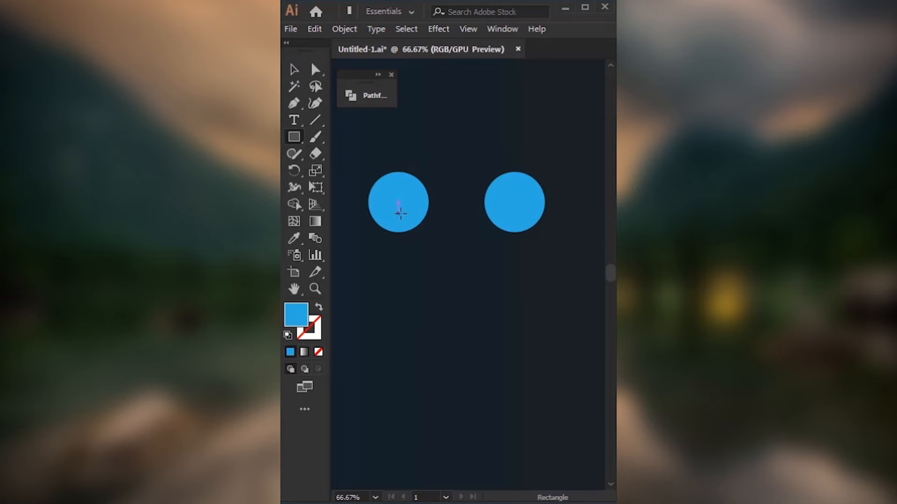
left_click_drag(413, 198, 508, 216)
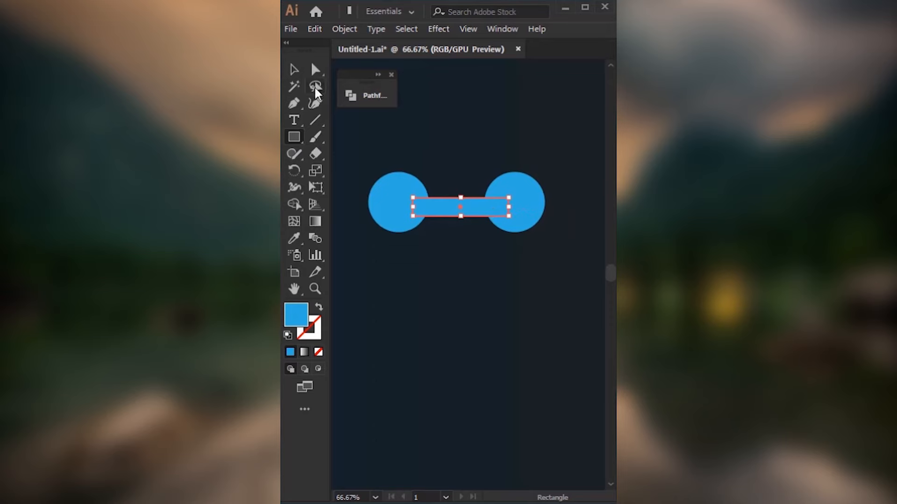
left_click(298, 70)
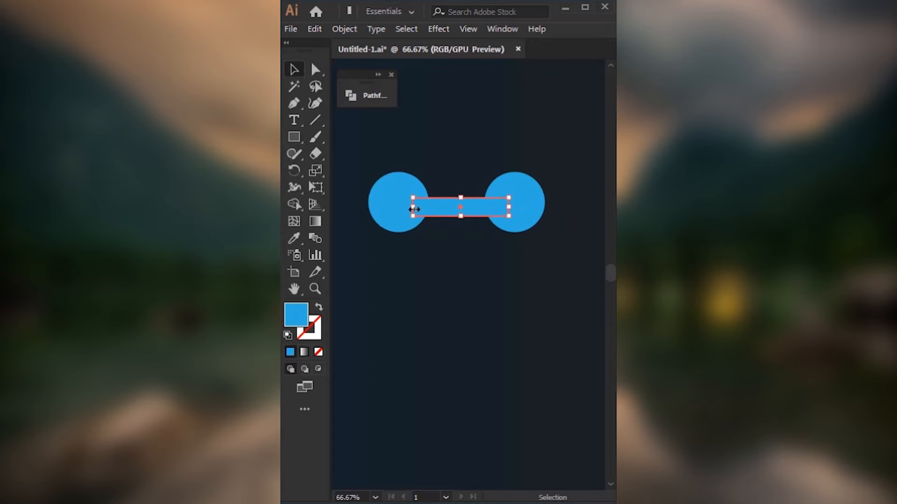
left_click_drag(413, 209, 399, 208)
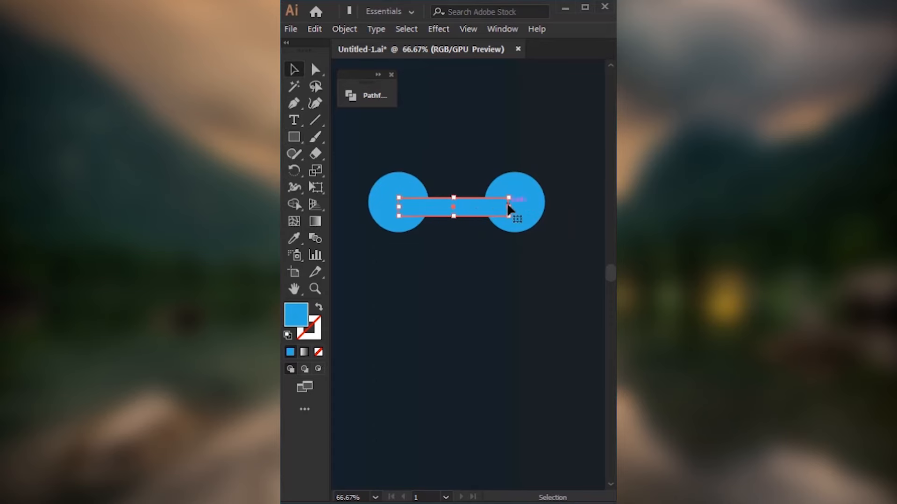
left_click_drag(512, 209, 516, 212)
left_click_drag(457, 199, 457, 172)
left_click_drag(457, 217, 457, 232)
left_click(503, 314)
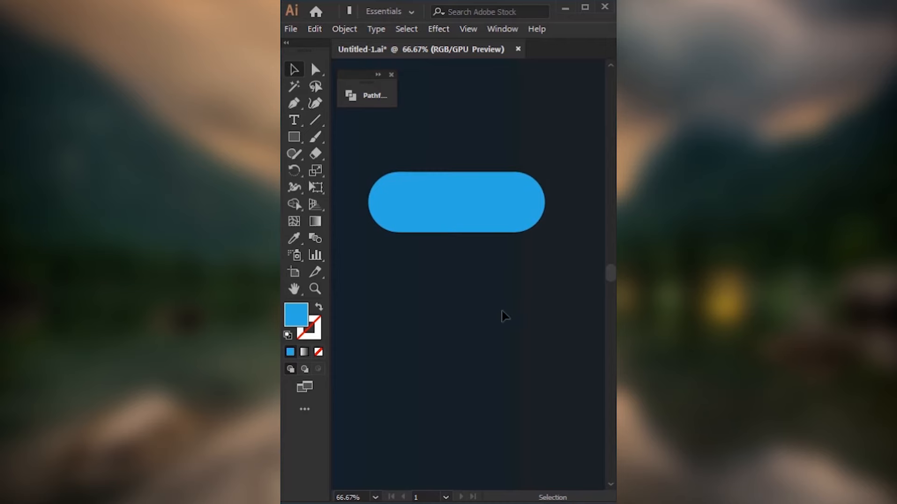
- Select both circles and the rectangle and unite them into one pill shape with Pathfinder
left_click_drag(548, 304, 360, 160)
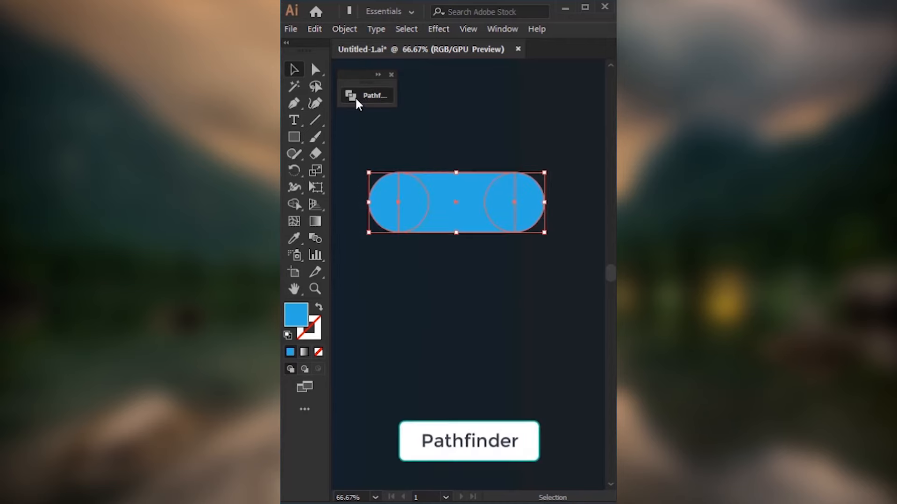
left_click(351, 96)
left_click(411, 127)
left_click(483, 293)
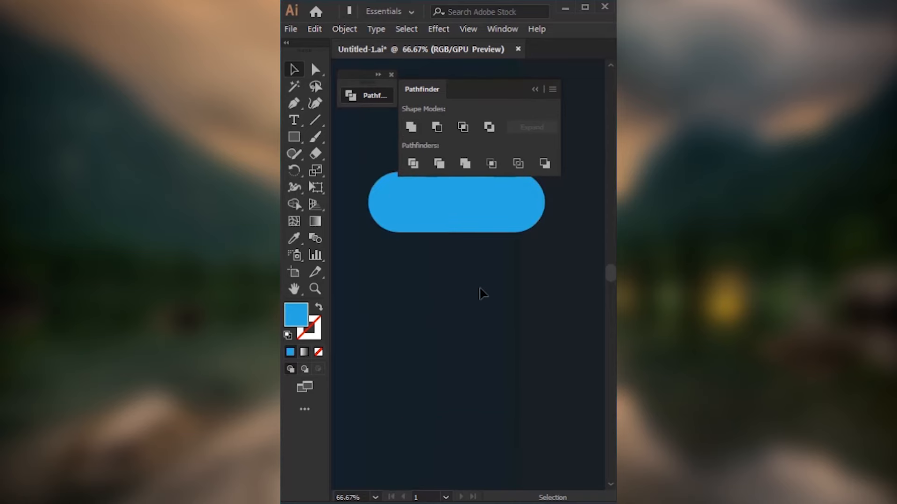
left_click(536, 90)
- Rotate the pill shape 45 degrees clockwise so it slopes down to the right
left_click(510, 228)
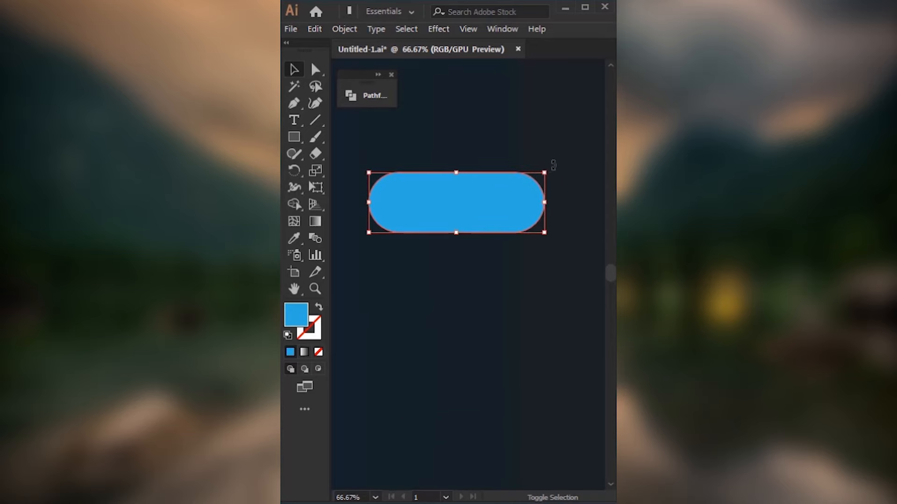
left_click_drag(553, 171, 552, 226)
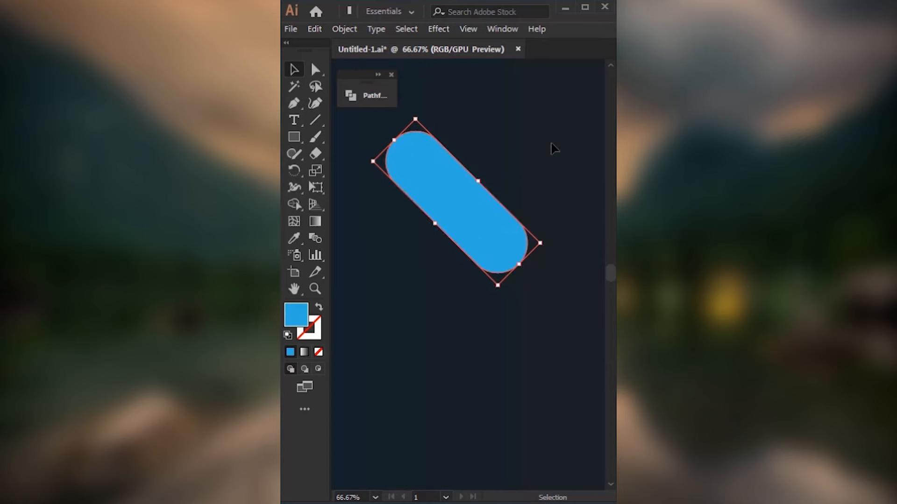
left_click(531, 154)
- Copy the tilted pill, paste it in front, and rotate the copy 90 degrees to form an X
left_click(449, 198)
key("ctrl+c")
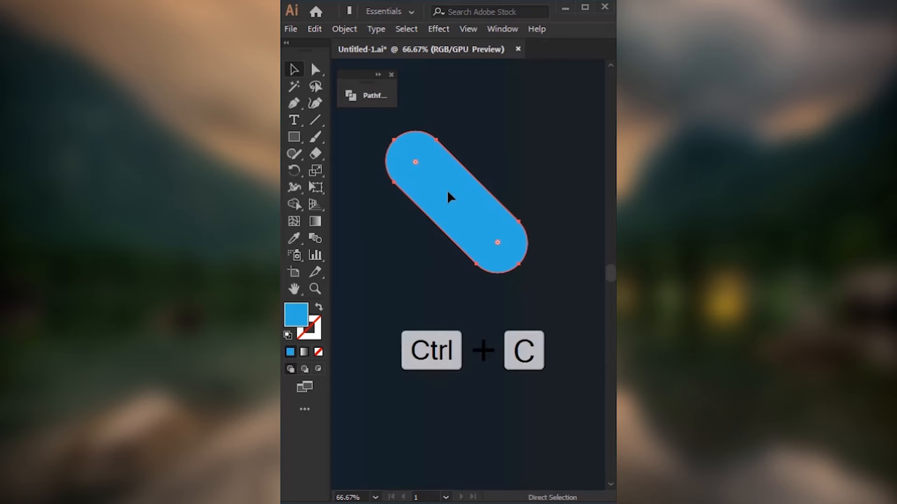
key("ctrl+f")
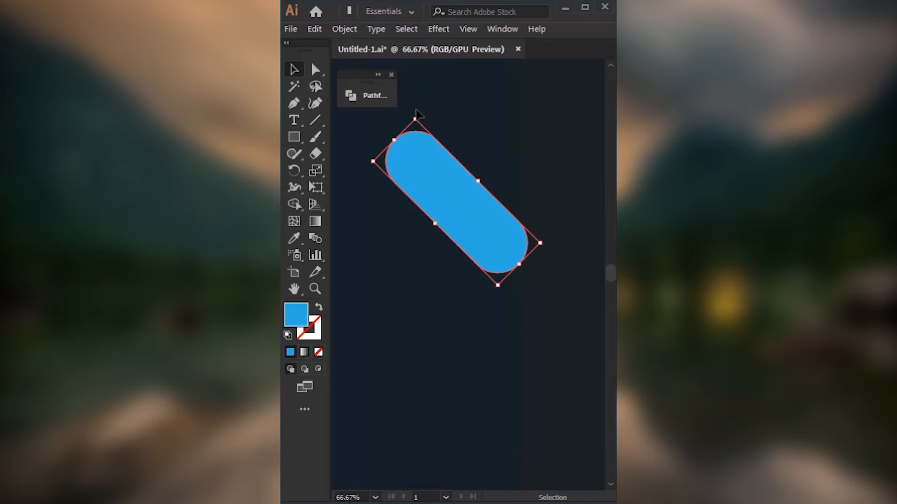
left_click_drag(419, 117, 575, 215)
left_click(574, 215)
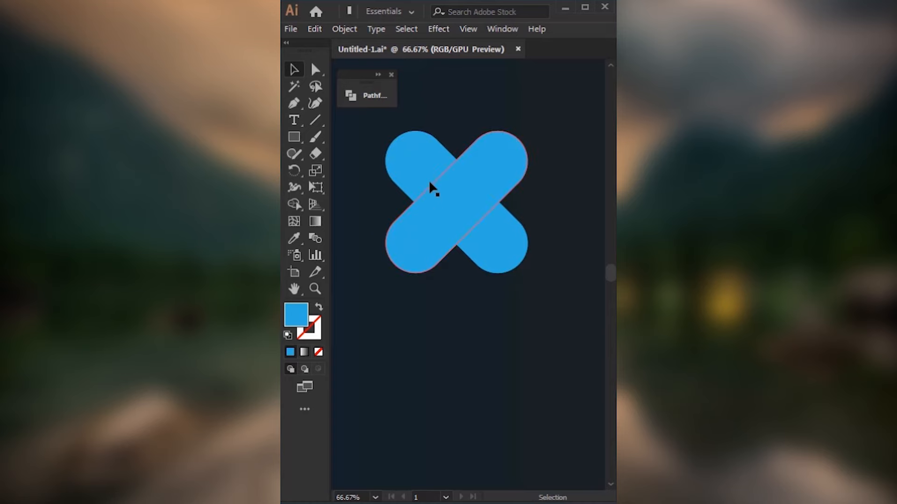
- Move the original pill rightward until the upper ends overlap in a heart shape, and split both pills with Pathfinder Divide
left_click_drag(418, 172, 463, 164)
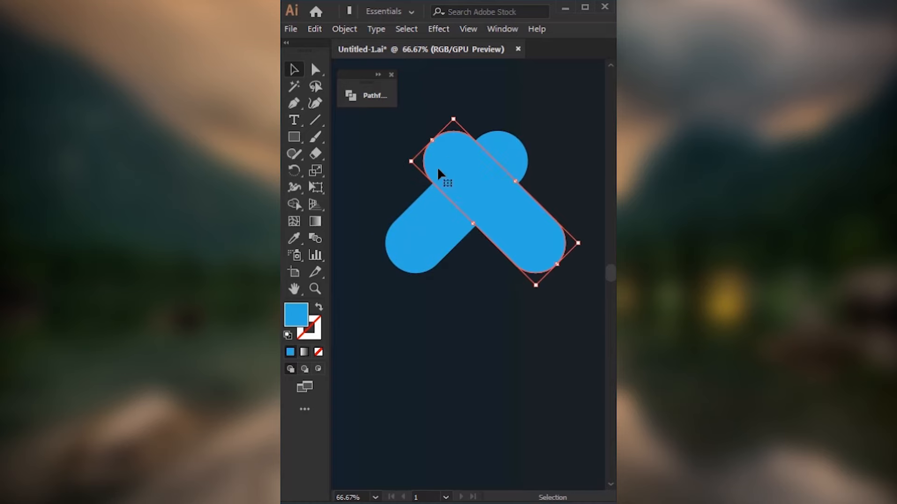
left_click_drag(366, 148, 566, 293)
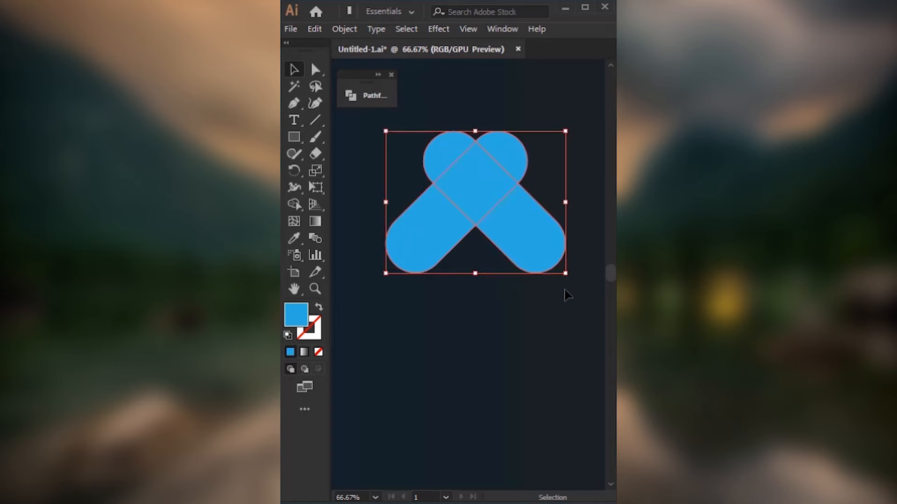
left_click(358, 101)
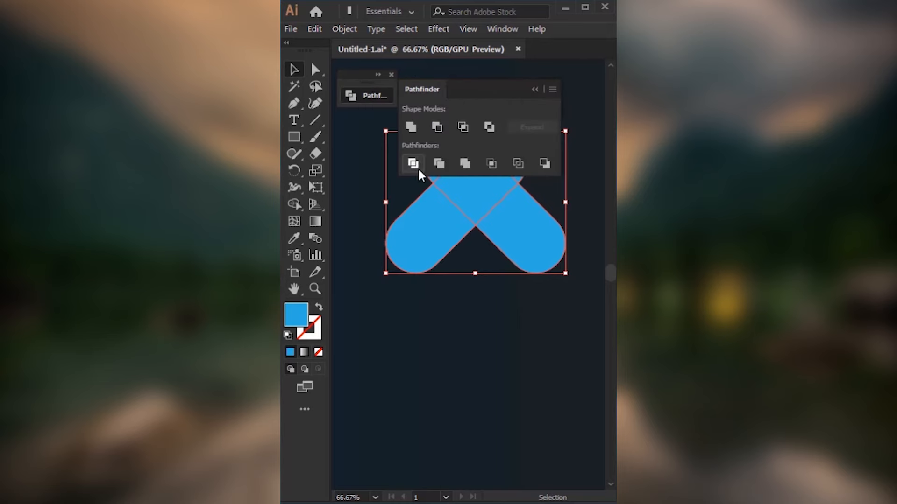
left_click(490, 332)
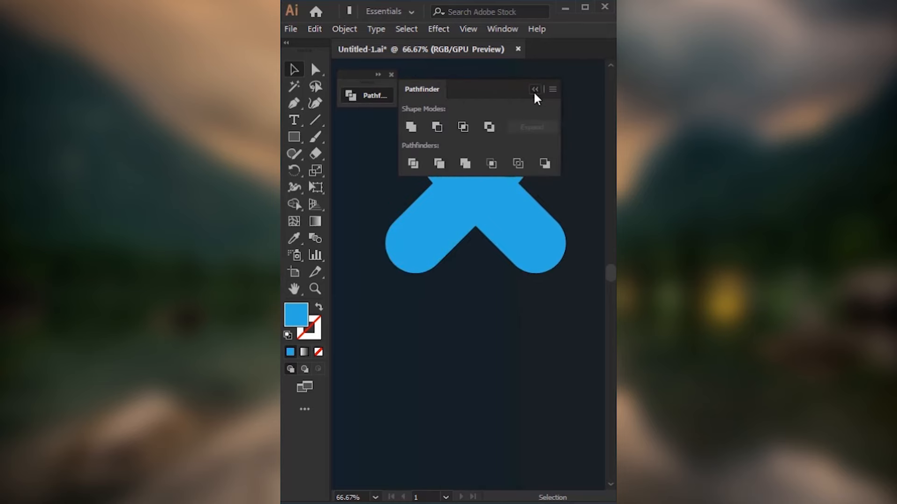
left_click(534, 89)
- Delete the two lower arms of the divided shape with the Direct Selection tool, leaving only the heart
left_click(315, 69)
left_click(534, 224)
key("Delete")
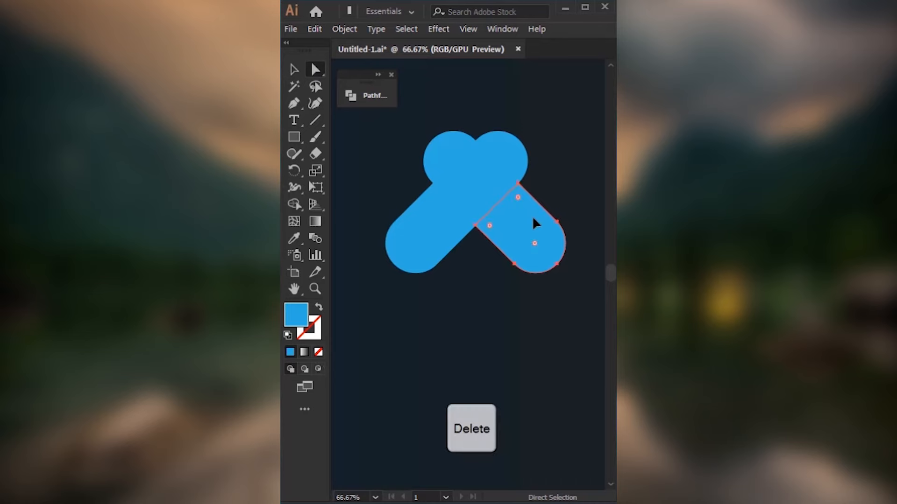
key("Delete")
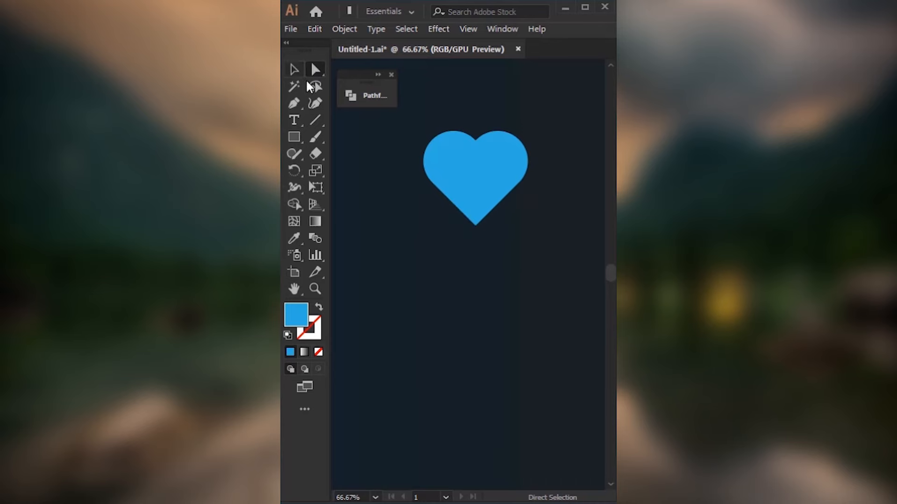
- Select all the remaining heart pieces and unite them into a single shape with Pathfinder
left_click_drag(504, 204, 409, 133)
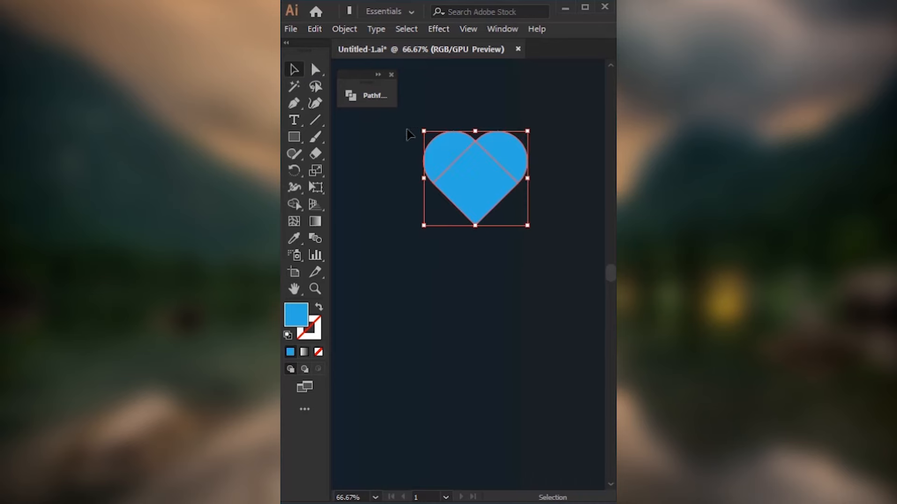
left_click(351, 95)
left_click(411, 128)
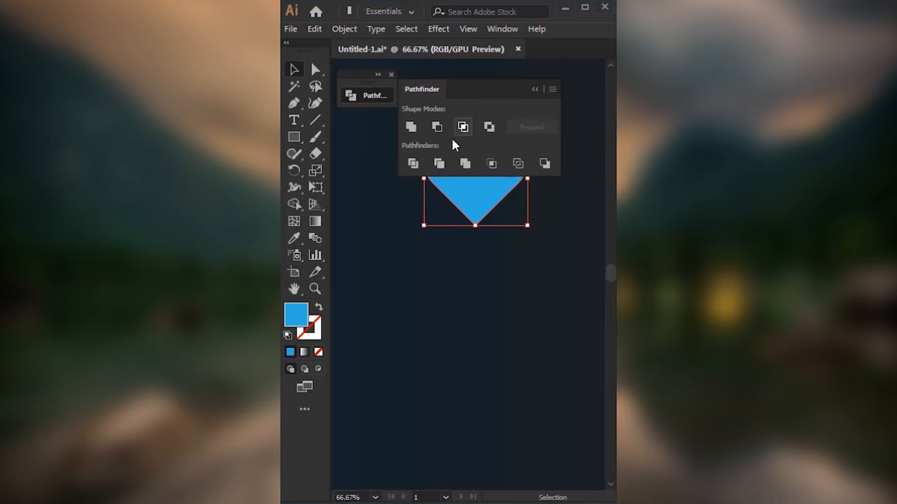
left_click(534, 89)
- Set the heart's fill color to F44022
double_click(296, 315)
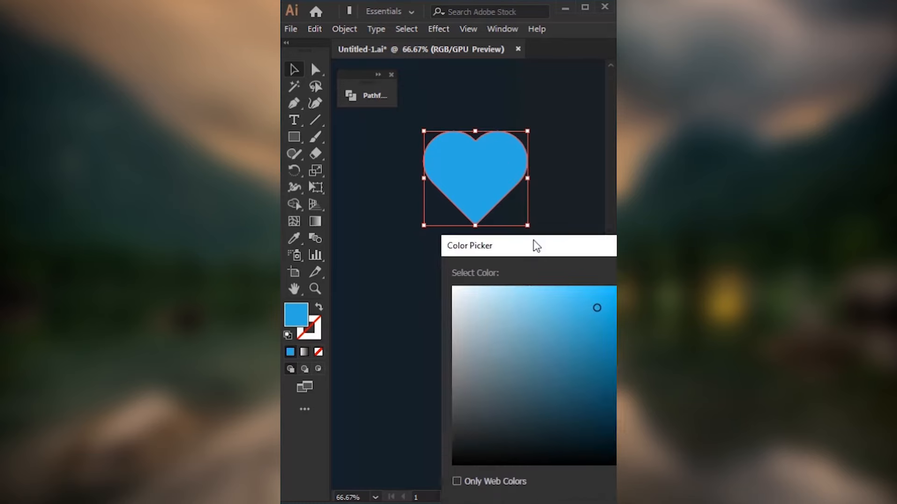
left_click_drag(533, 244, 396, 244)
type("F44022")
left_click_drag(471, 295, 484, 298)
left_click(614, 293)
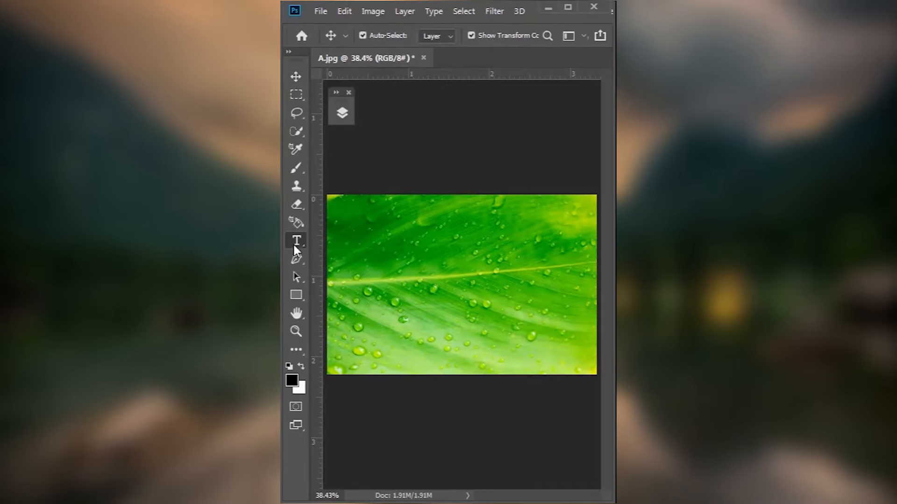
- In Photoshop, add the text RAIN in the Malos Habitos font on the wet leaf photo A.jpg
left_click(297, 240)
left_click(398, 279)
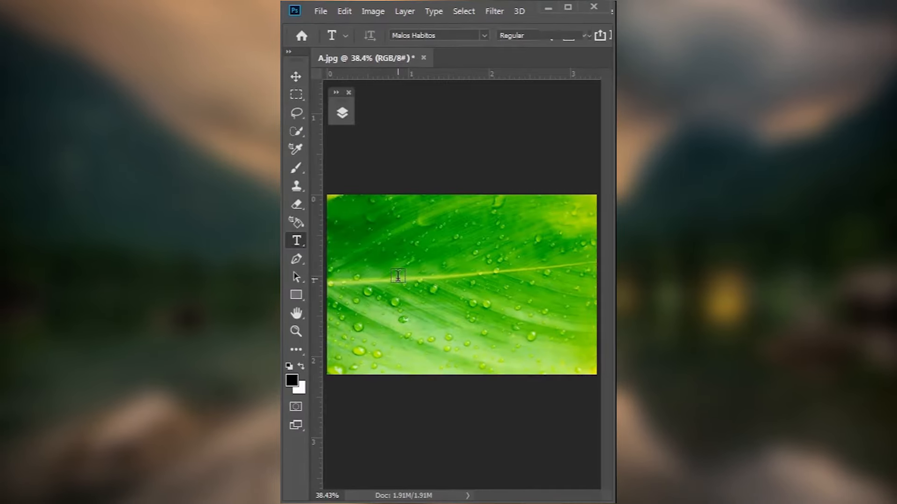
type("RAIN")
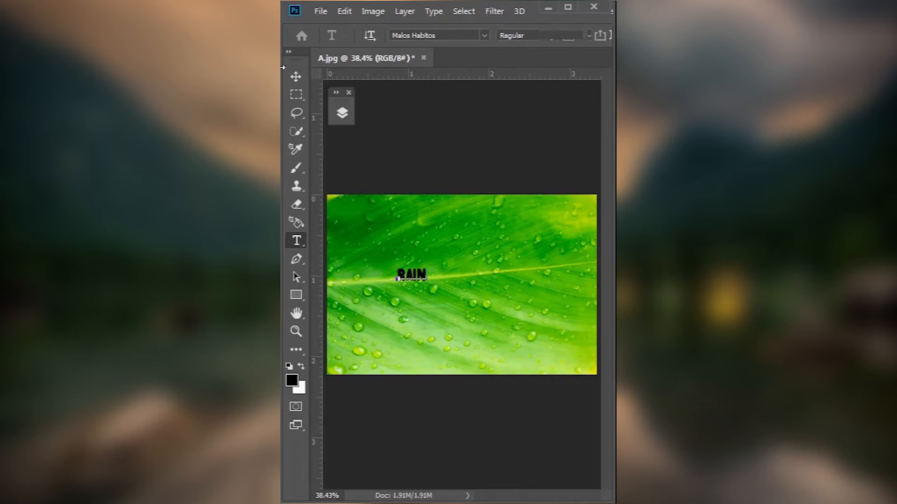
- Enlarge the RAIN text across most of the leaf photo, center it and apply the transform
left_click(296, 76)
key("ctrl+t")
left_click_drag(426, 281, 597, 360)
left_click_drag(512, 312, 482, 284)
key("Return")
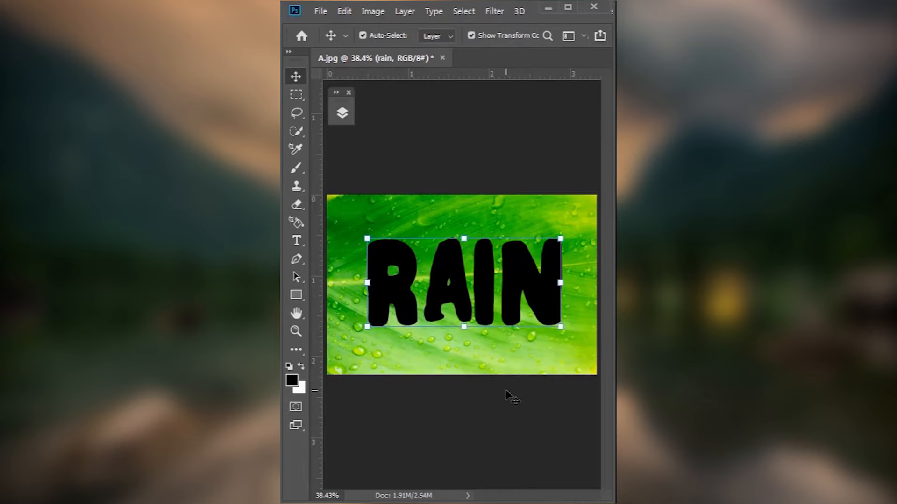
- Make the rain layer's fill transparent through Fill Opacity in its Blending Options, and enable Bevel & Emboss
left_click(342, 114)
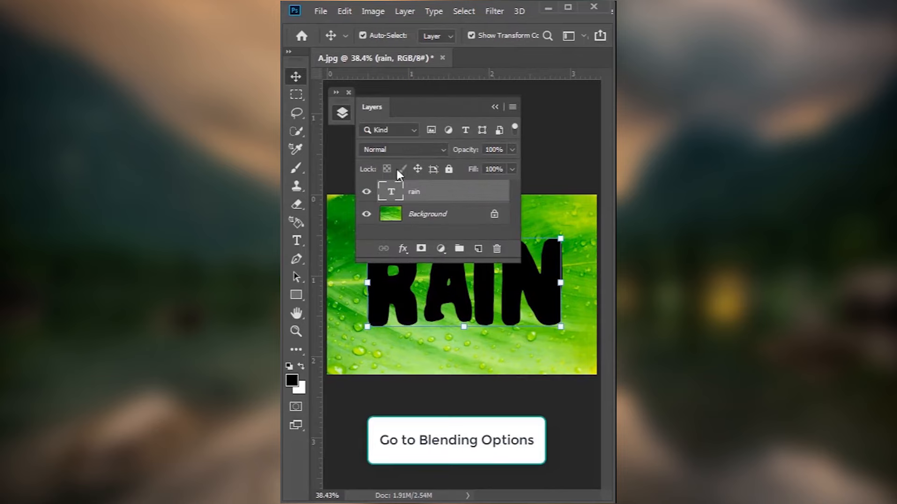
right_click(416, 193)
left_click(465, 16)
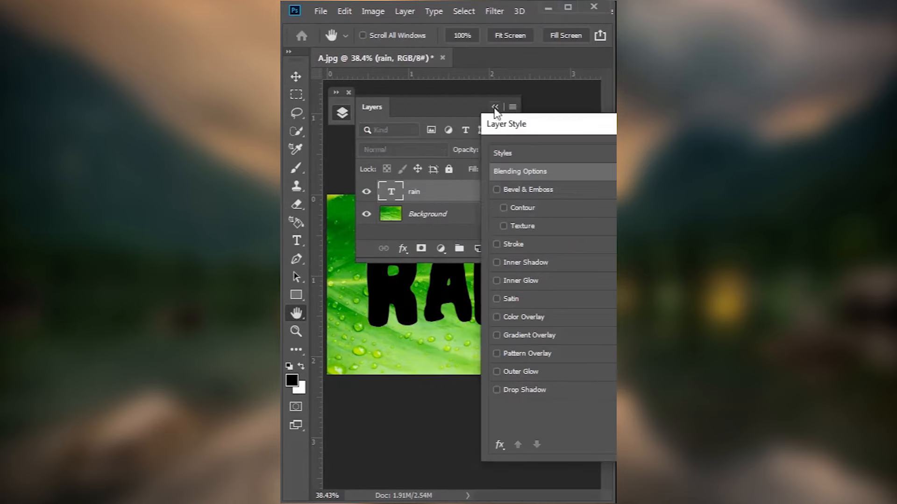
left_click_drag(592, 203, 524, 203)
left_click(322, 161)
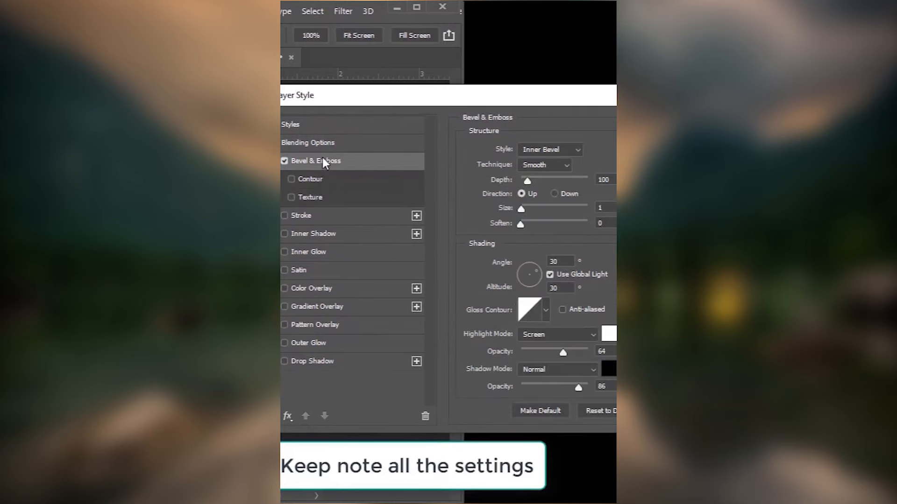
- Increase the bevel size, disable global light, and set the altitude to 70°, shadow color to fff5f5 and shadow mode to Screen
left_click(598, 208)
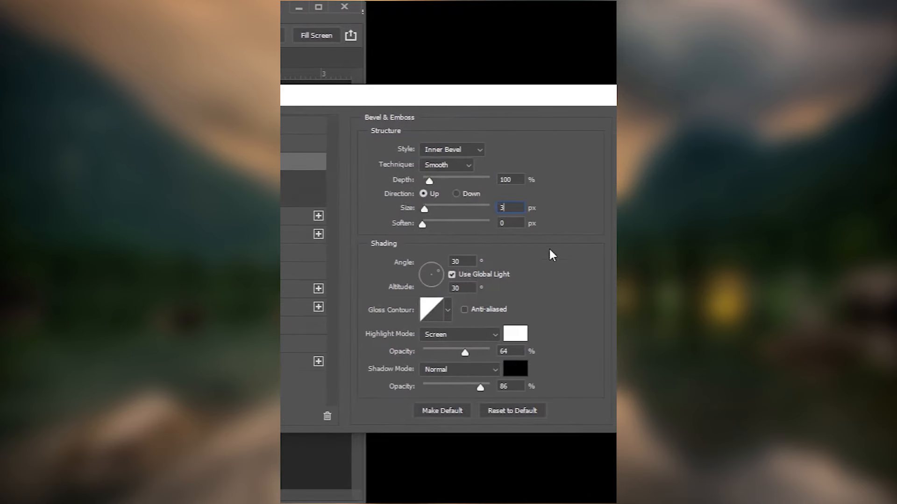
left_click(452, 275)
left_click(513, 369)
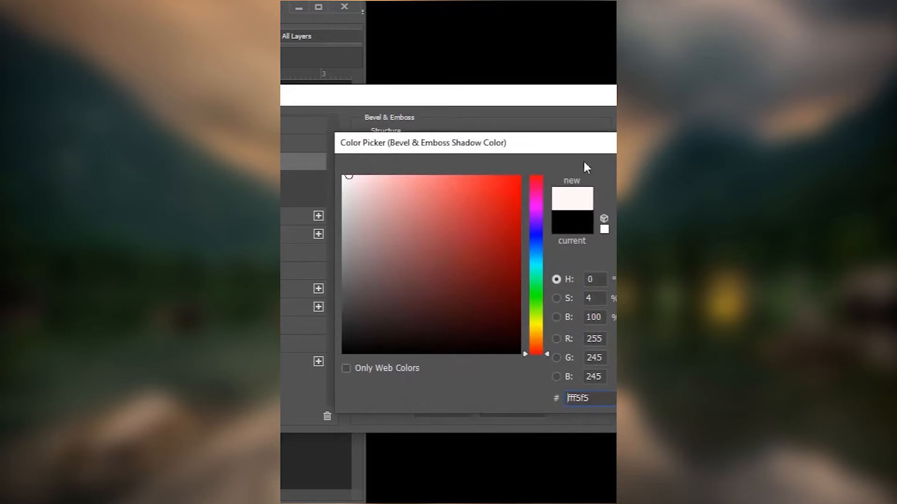
left_click(583, 164)
left_click(476, 369)
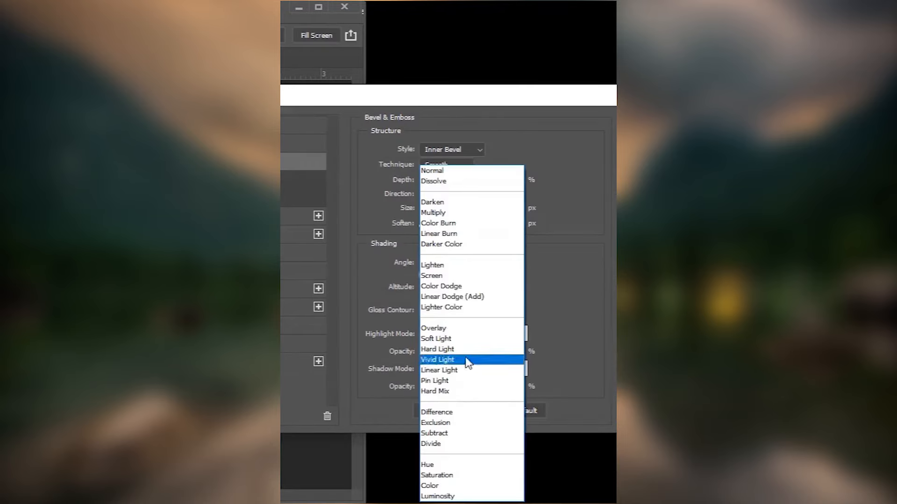
left_click(442, 276)
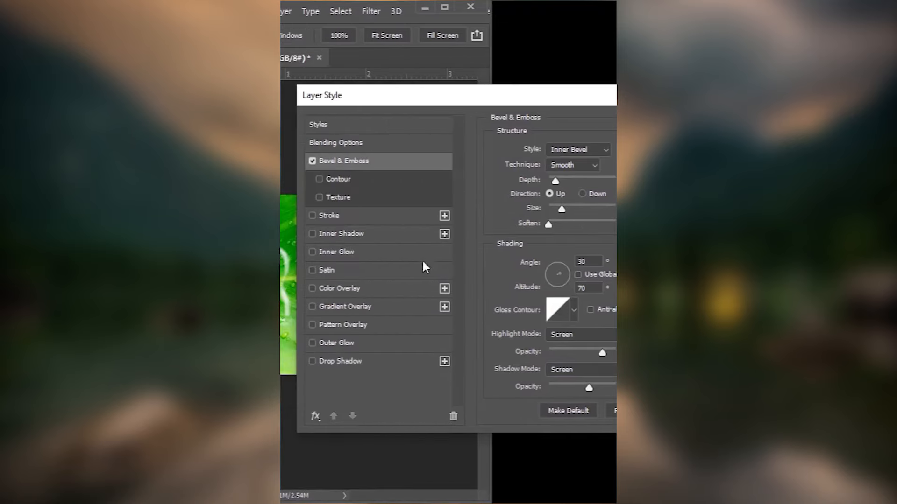
- Enable Inner Shadow on the rain layer with a dark green sampled from the leaf, in Multiply mode
left_click(346, 234)
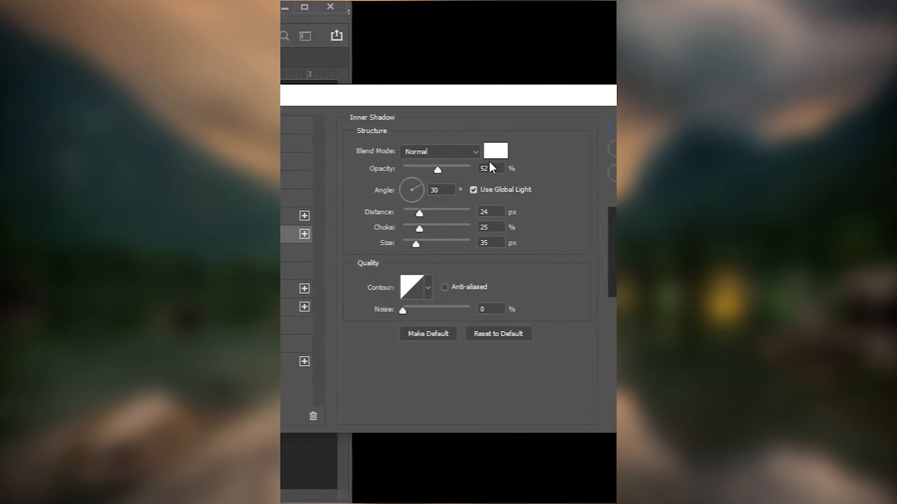
left_click(489, 156)
left_click(311, 230)
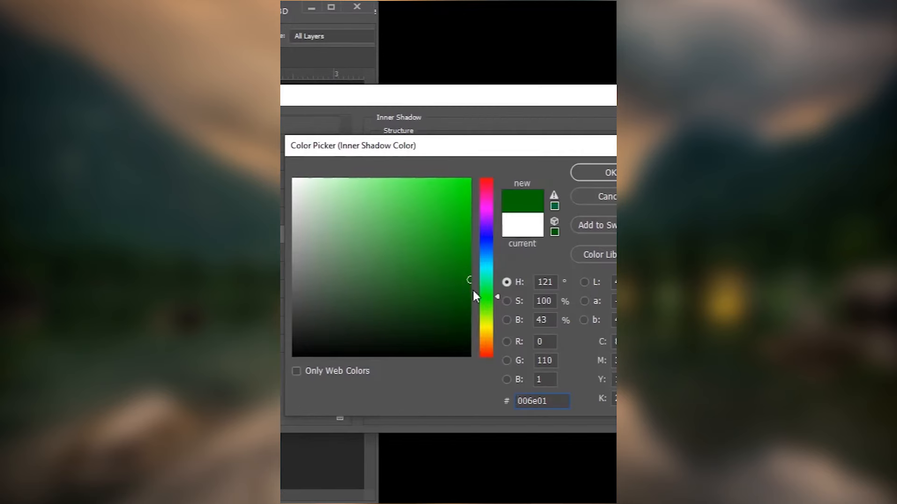
left_click(504, 288)
left_click(606, 173)
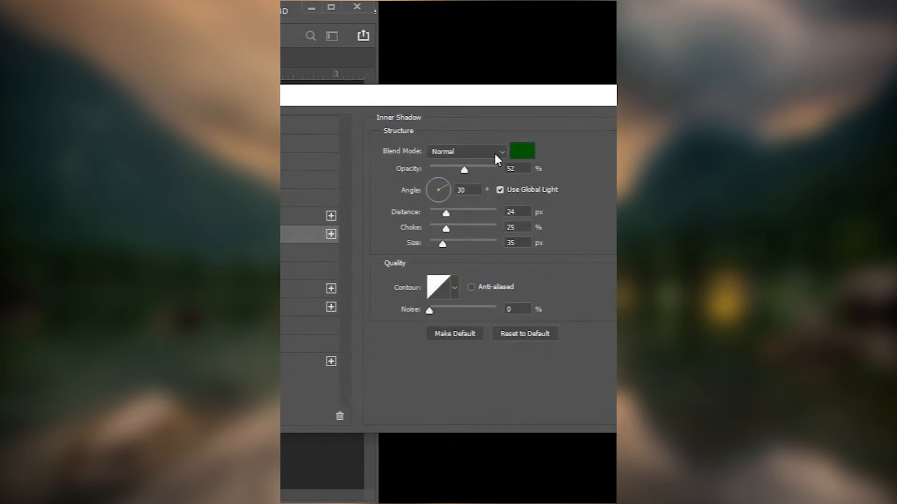
left_click(496, 153)
left_click(456, 206)
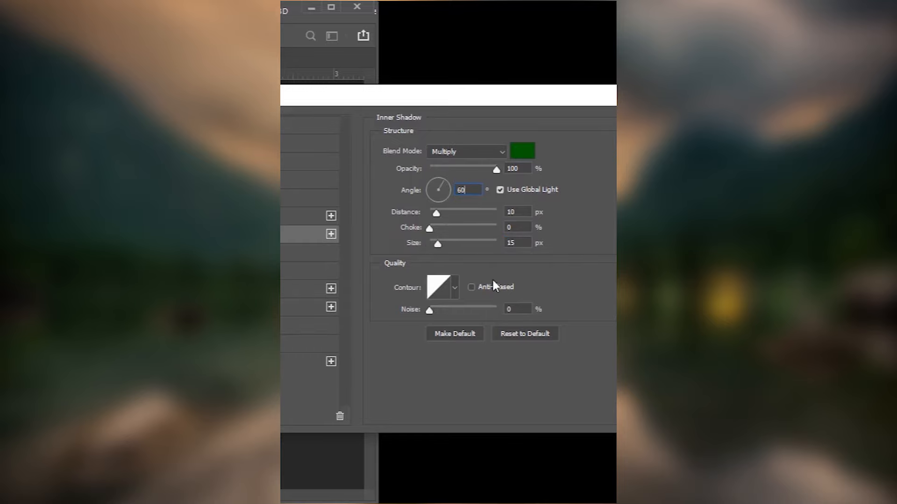
- Enable Drop Shadow on the rain layer with color 016800 sampled from the photo, distance 5 px and spread 0%
left_click(366, 362)
left_click(475, 154)
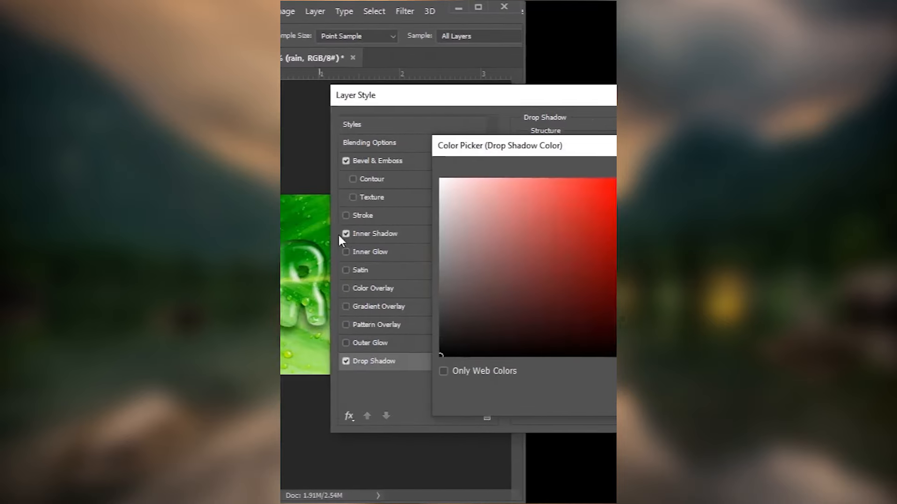
left_click(319, 229)
left_click(615, 284)
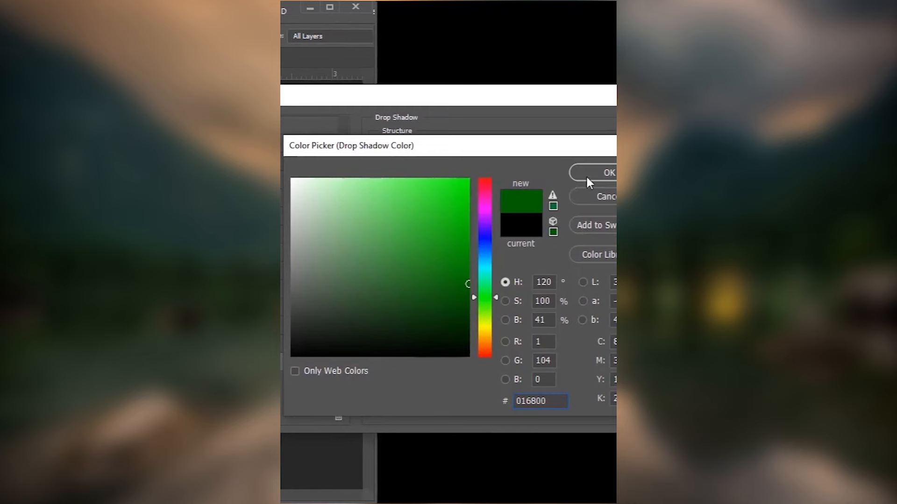
left_click(586, 176)
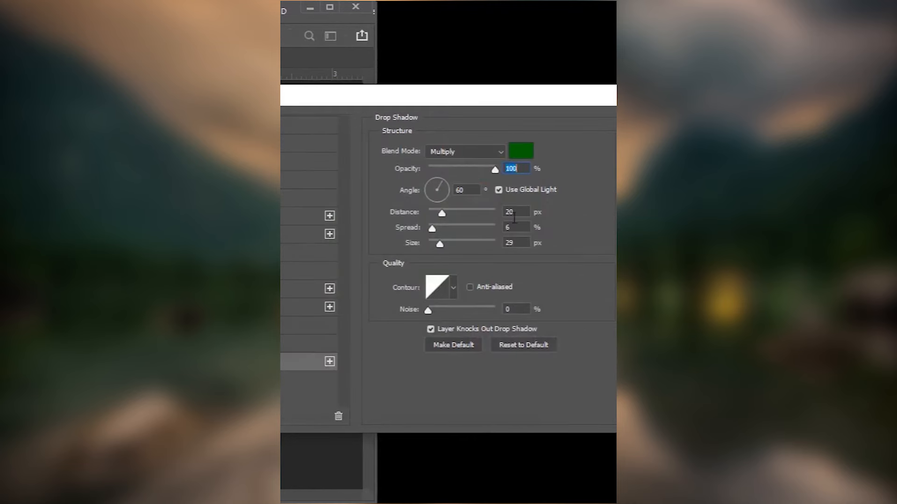
type("5")
key("Tab")
type("0")
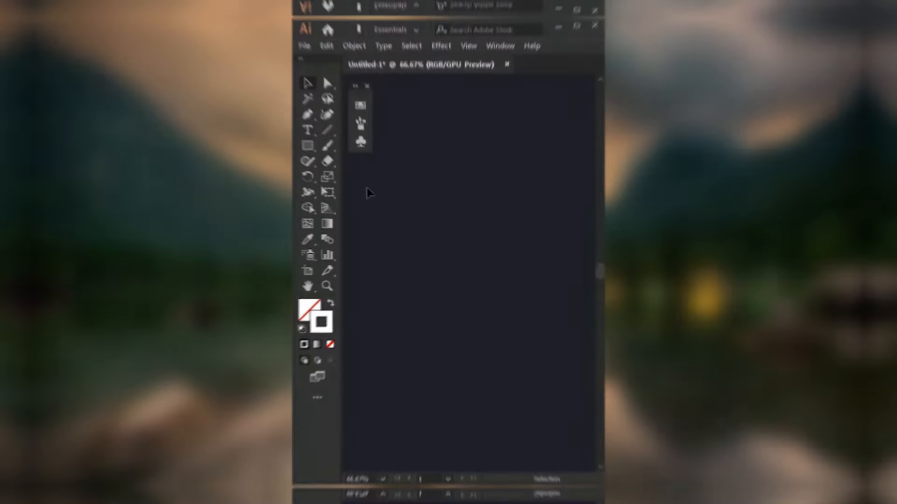
- In Illustrator, draw a vertical white line and duplicate it sideways into five evenly spaced lines
left_click(317, 120)
left_click_drag(361, 233, 372, 406)
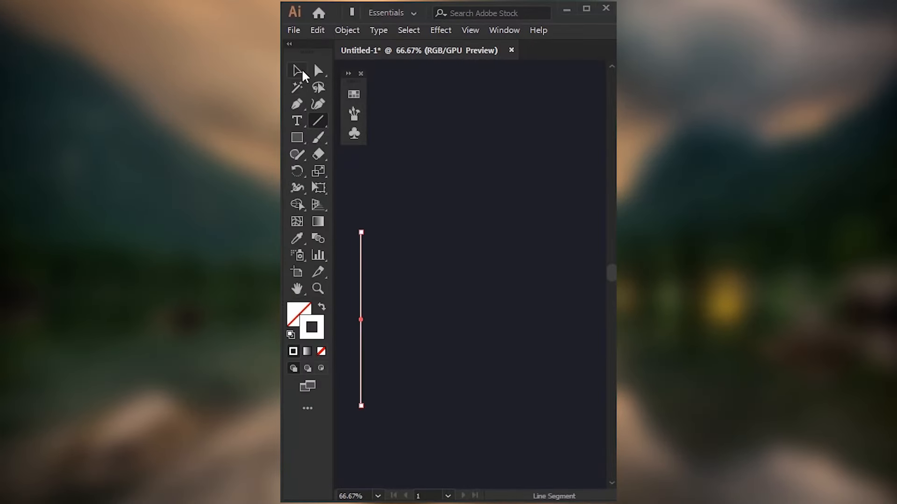
left_click(297, 71)
left_click_drag(360, 309, 380, 309)
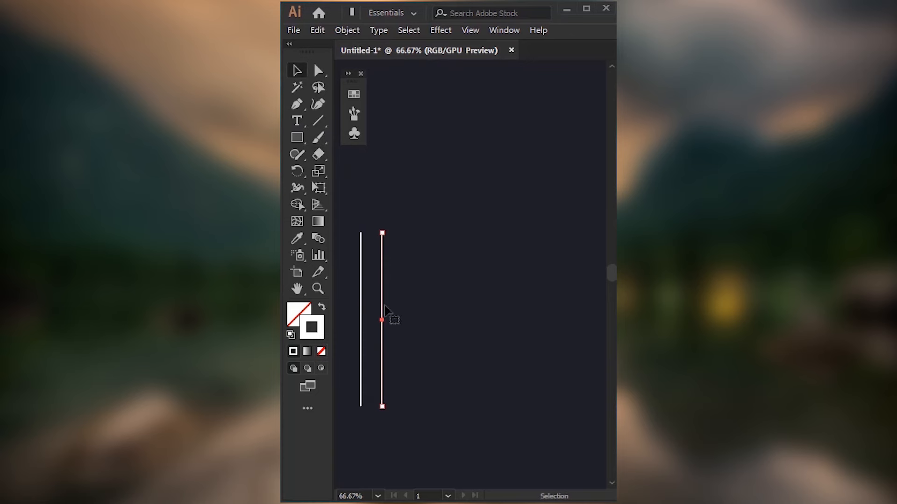
key("ctrl+d")
key("ctrl+d")
key("ctrl+d")
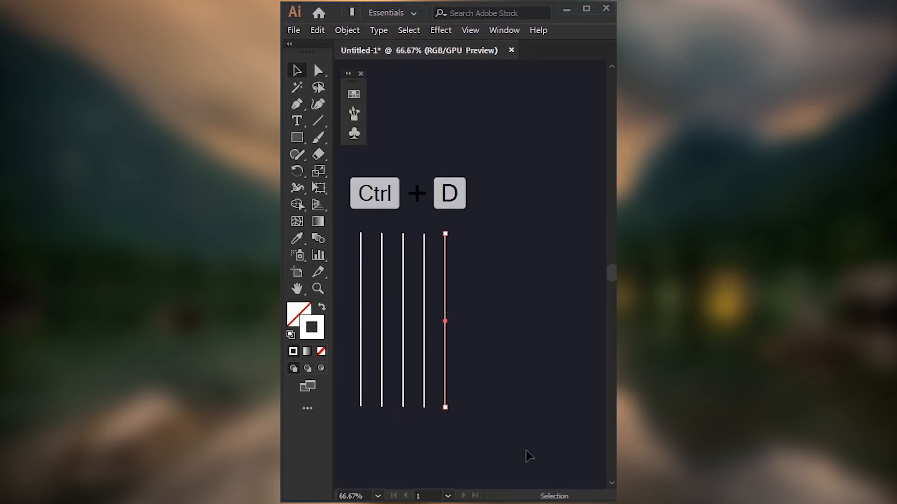
- Open the Artistic_Paintbrush brush library
left_click(354, 115)
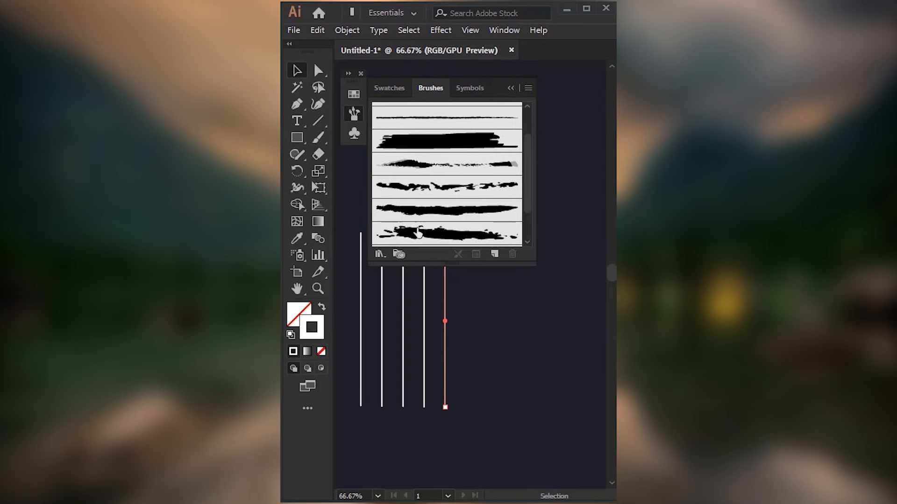
left_click(380, 254)
mouse_move(410, 306)
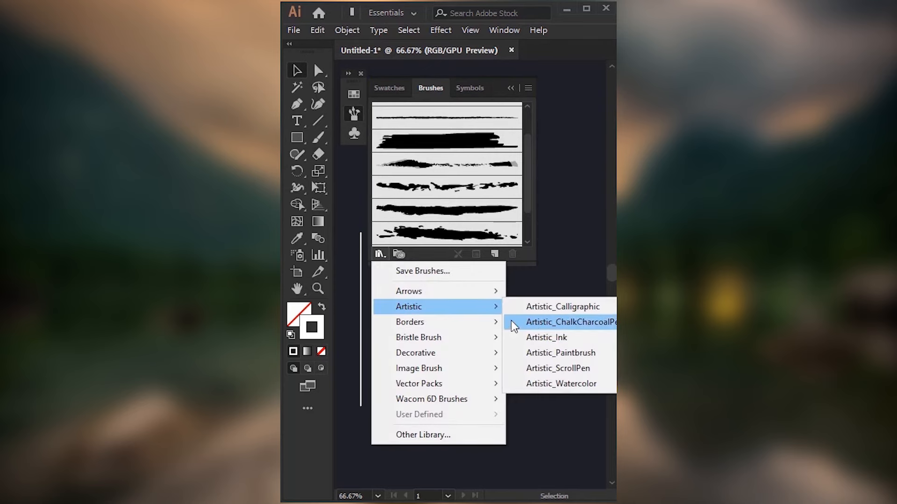
left_click(544, 354)
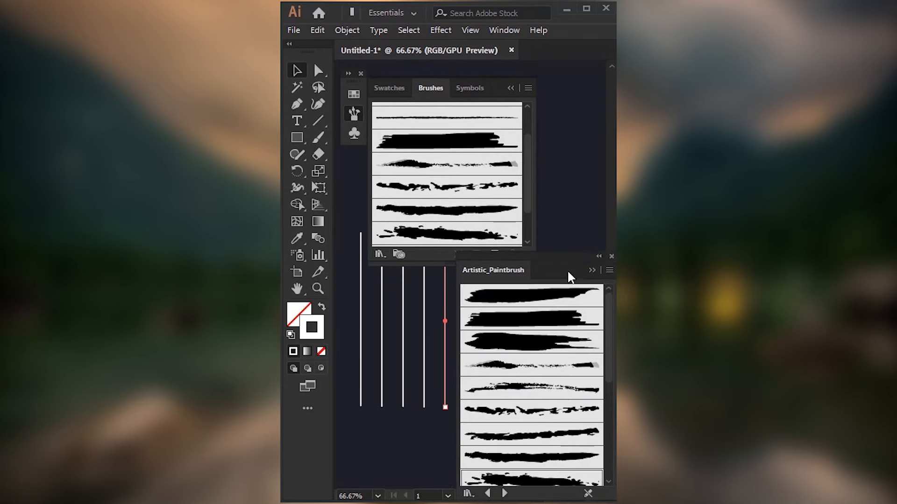
- Apply a different Artistic_Paintbrush brush to each of the five lines and close the library
left_click(361, 293)
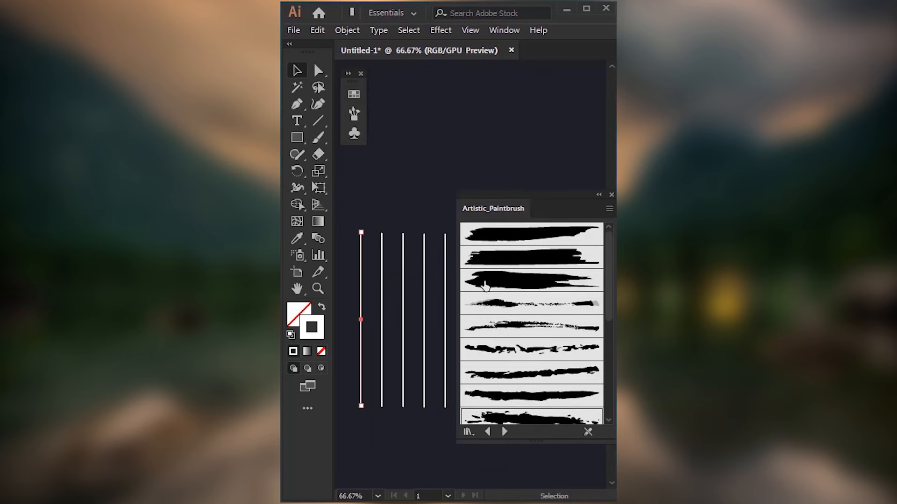
left_click(501, 269)
left_click(383, 277)
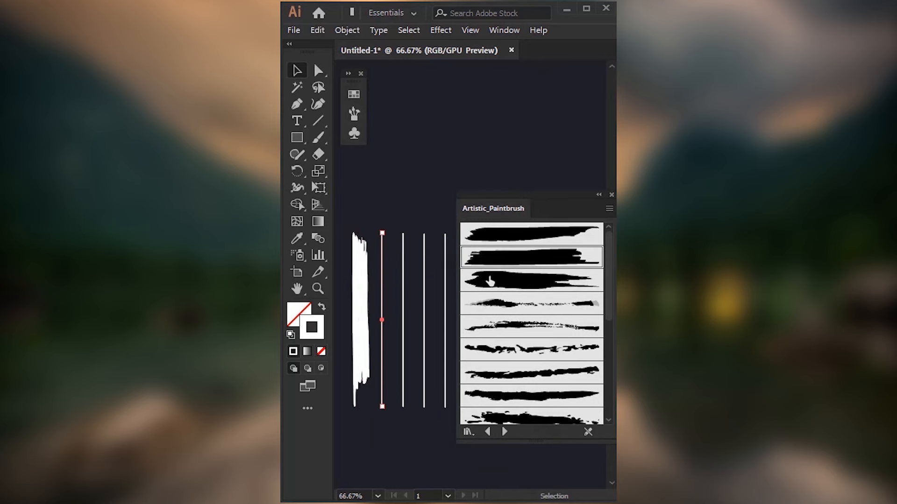
left_click(501, 306)
left_click(404, 318)
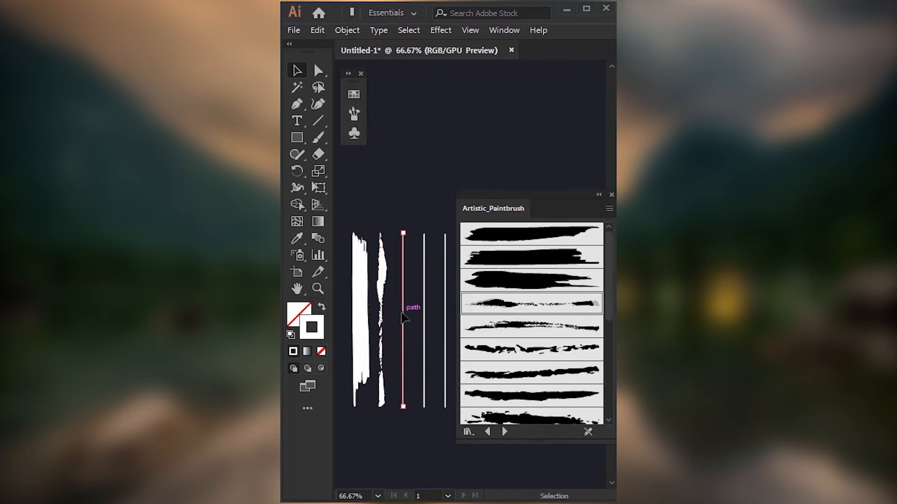
left_click(479, 346)
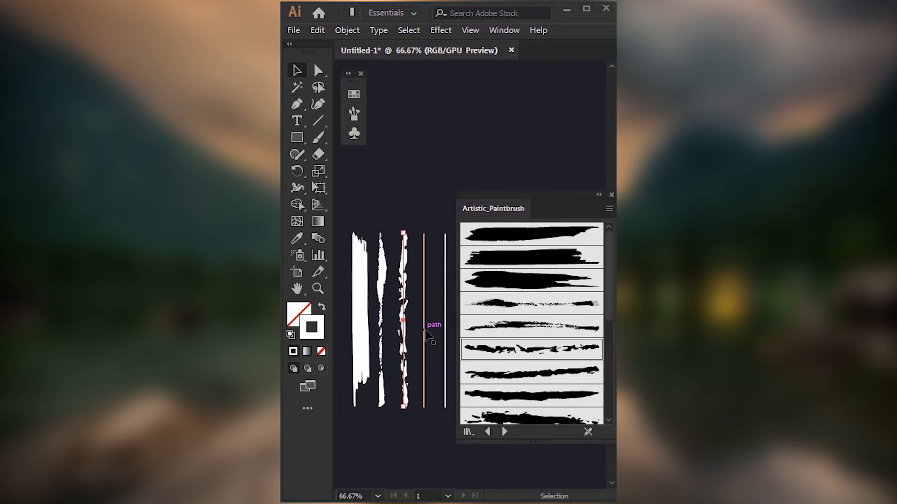
left_click(425, 330)
left_click(477, 395)
left_click(445, 355)
left_click(502, 418)
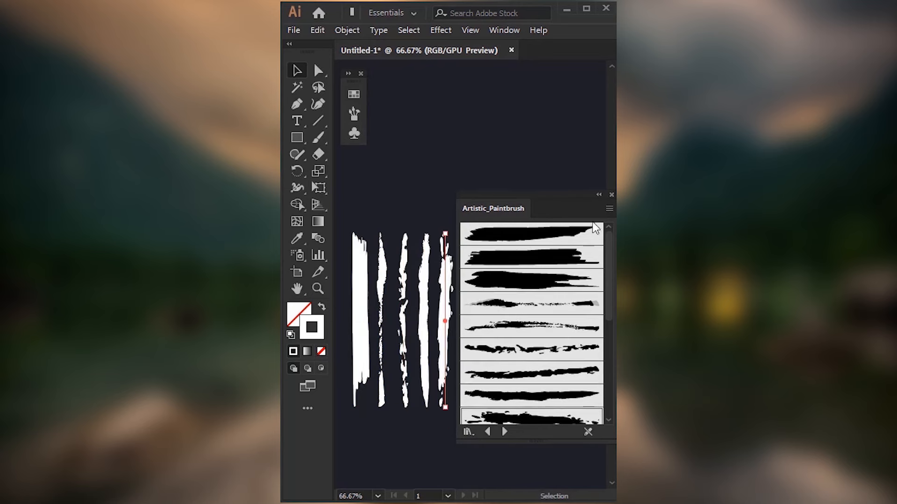
left_click(610, 196)
- Set the second brush stroke's stroke color to bright blue
left_click(382, 312)
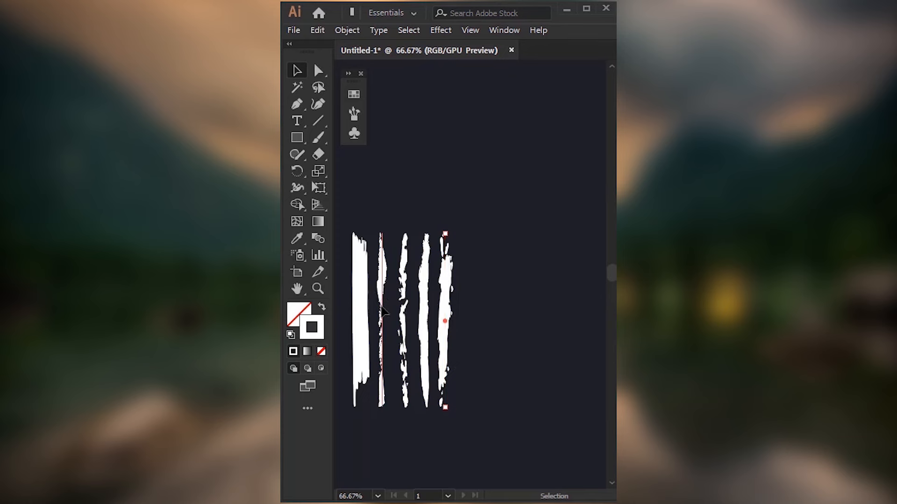
double_click(310, 329)
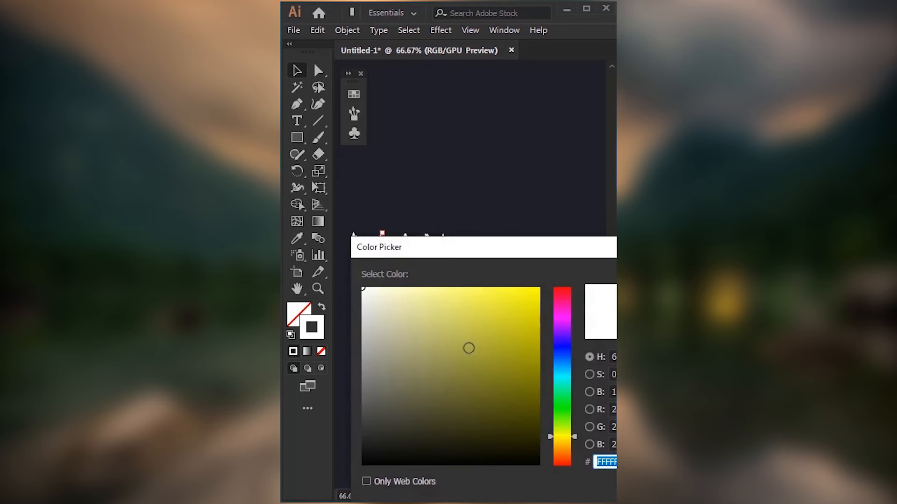
left_click(562, 347)
left_click(524, 296)
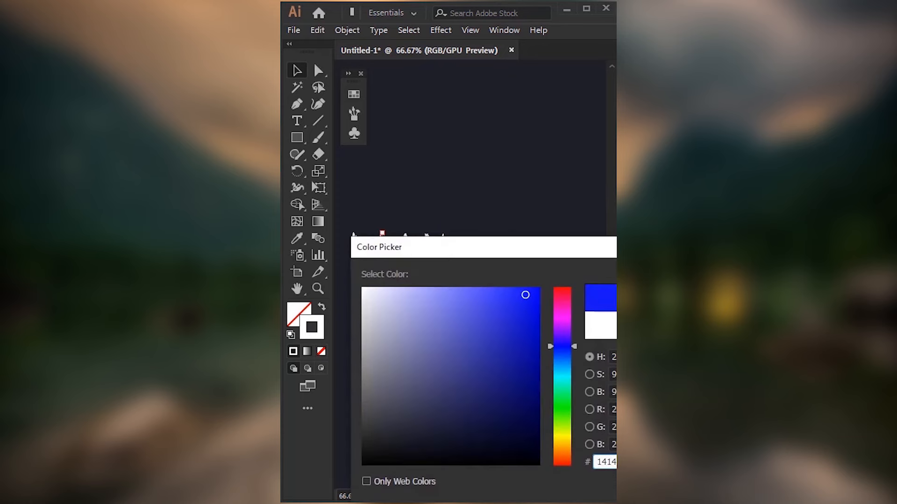
key("Return")
- Set the third brush stroke's stroke color to magenta
left_click(403, 309)
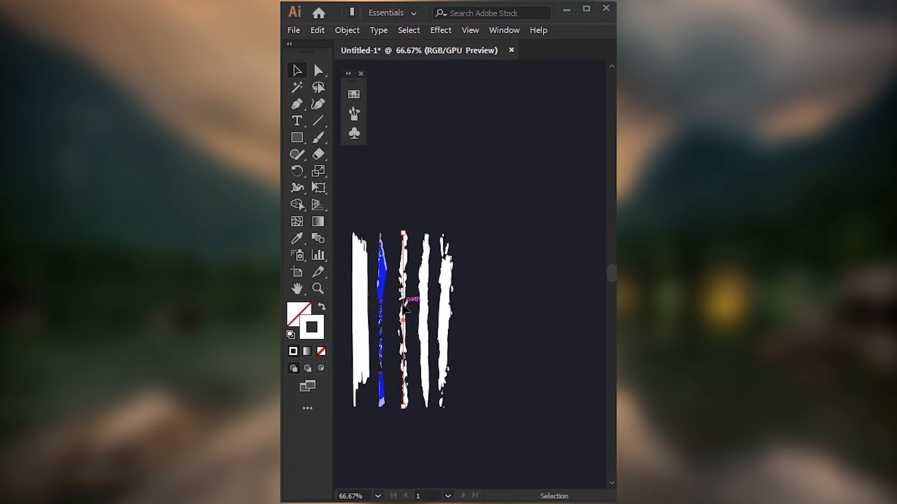
double_click(317, 325)
left_click(561, 320)
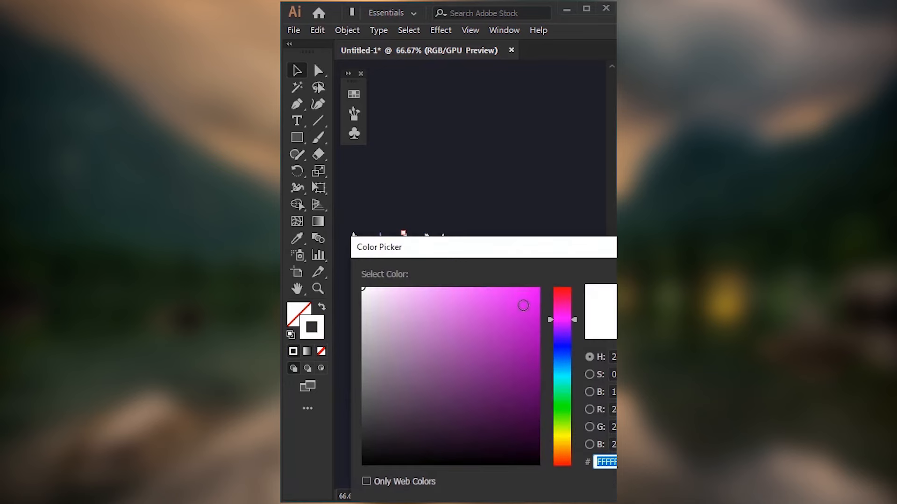
left_click(532, 285)
key("Return")
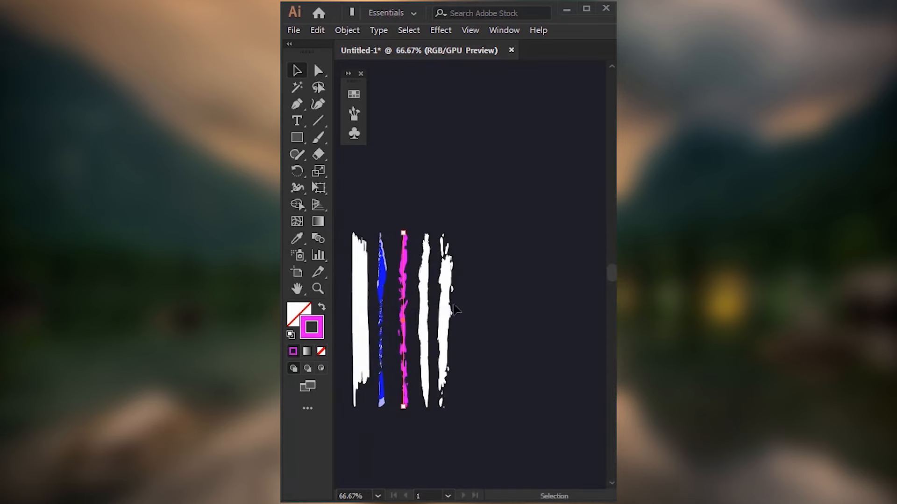
- Set the fourth brush stroke's stroke color to bright green
left_click(424, 317)
double_click(306, 328)
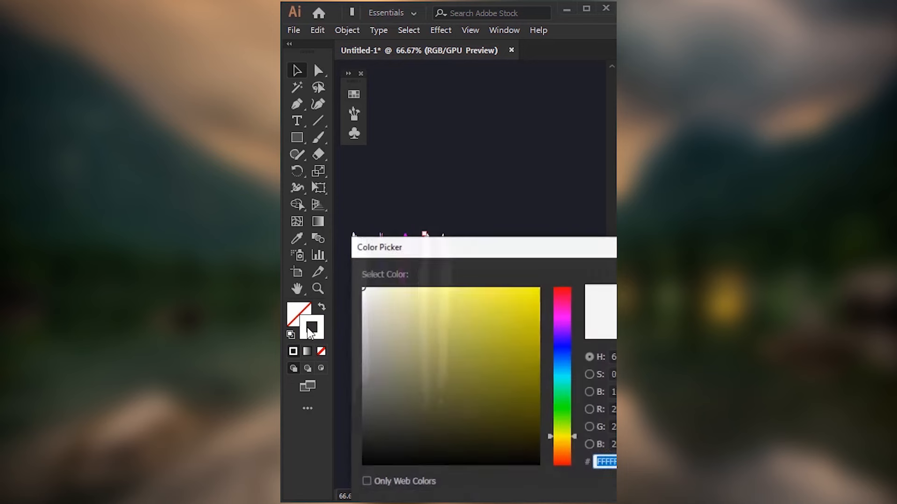
left_click(562, 405)
left_click(533, 288)
key("Return")
- Set the fifth brush stroke's stroke color to bright yellow
left_click(443, 314)
double_click(314, 326)
left_click(560, 436)
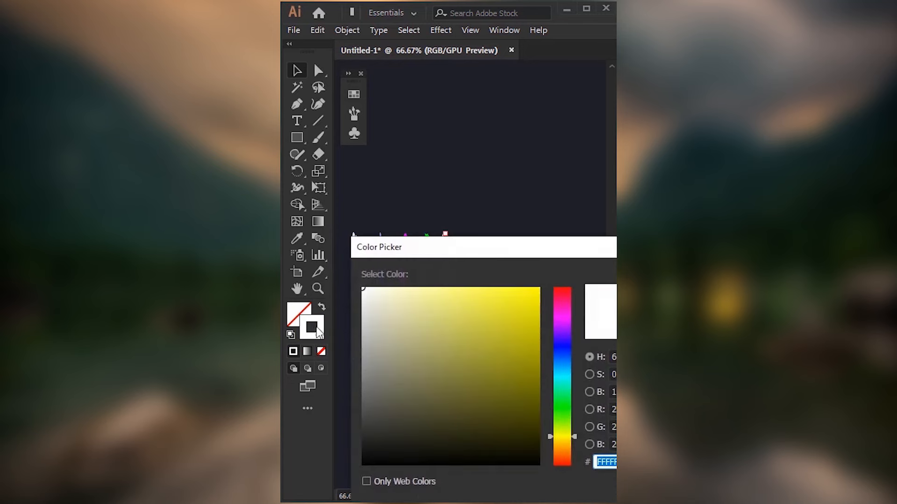
left_click_drag(529, 322, 531, 288)
key("Return")
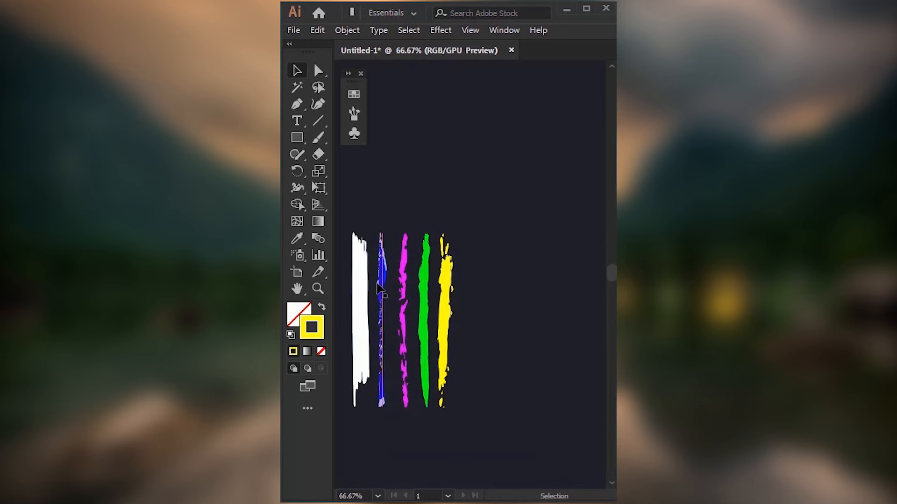
- Move the blue, magenta, green and yellow strokes onto the white stroke so they overlap at staggered heights
left_click(381, 292)
key("shift+Left")
key("shift+Left")
key("shift+Left")
key("shift+Left")
key("shift+Left")
key("shift+Down")
left_click_drag(405, 306, 371, 293)
left_click_drag(425, 312, 363, 298)
left_click_drag(446, 305, 376, 335)
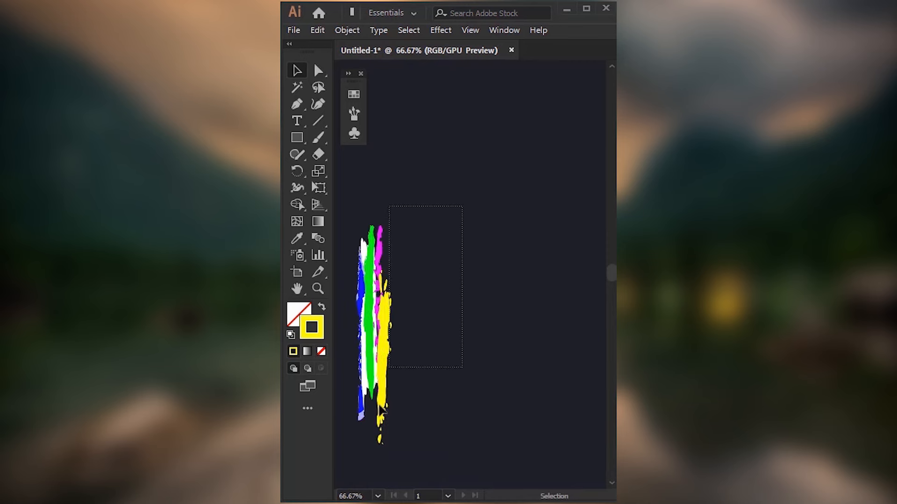
- Select all five overlapping strokes and save them as a new Art Brush
left_click_drag(357, 441, 357, 441)
left_click(354, 114)
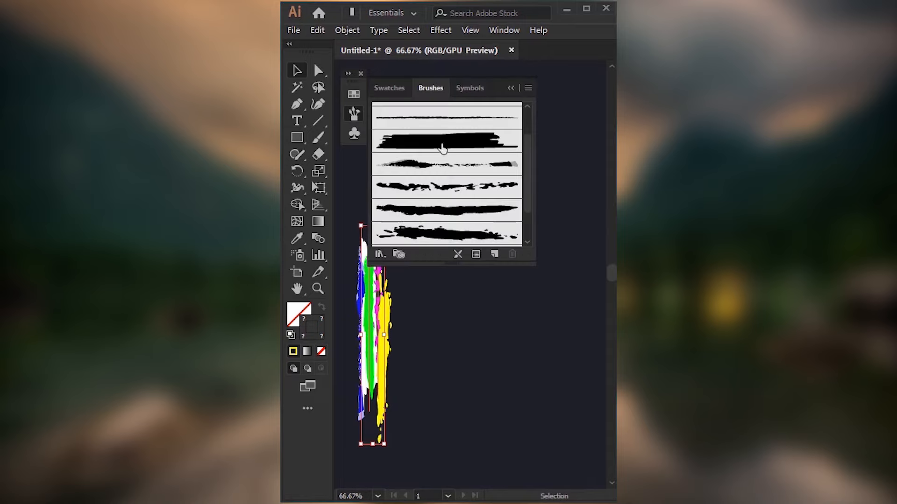
left_click(494, 255)
left_click(495, 275)
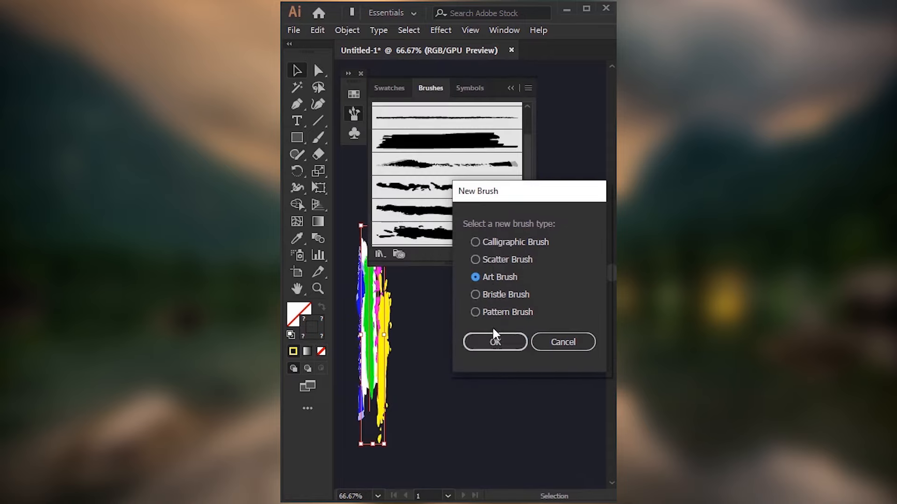
left_click(495, 342)
left_click_drag(519, 41, 372, 24)
left_click(553, 433)
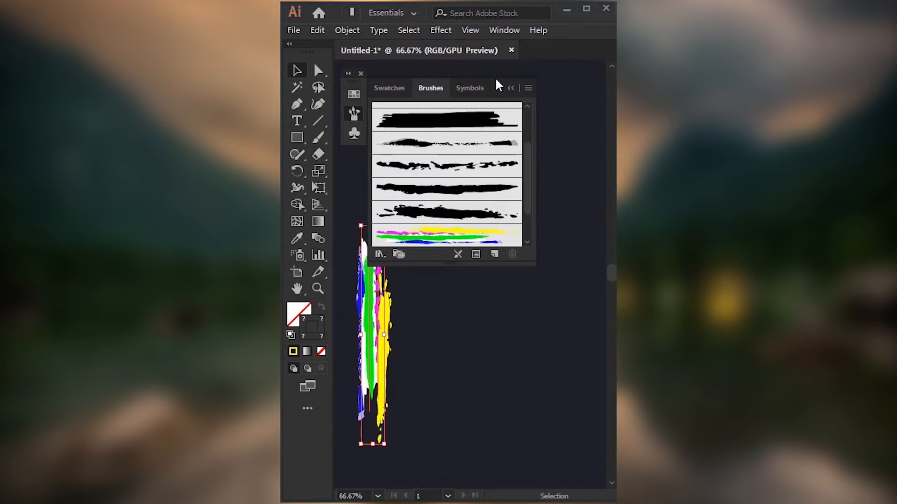
- Delete the original overlapping strokes from the artboard
left_click(511, 87)
left_click_drag(437, 210, 376, 371)
key("Delete")
- Choose the new multicolored art brush for the Paintbrush tool, try a stroke across the artboard and undo it
left_click(318, 137)
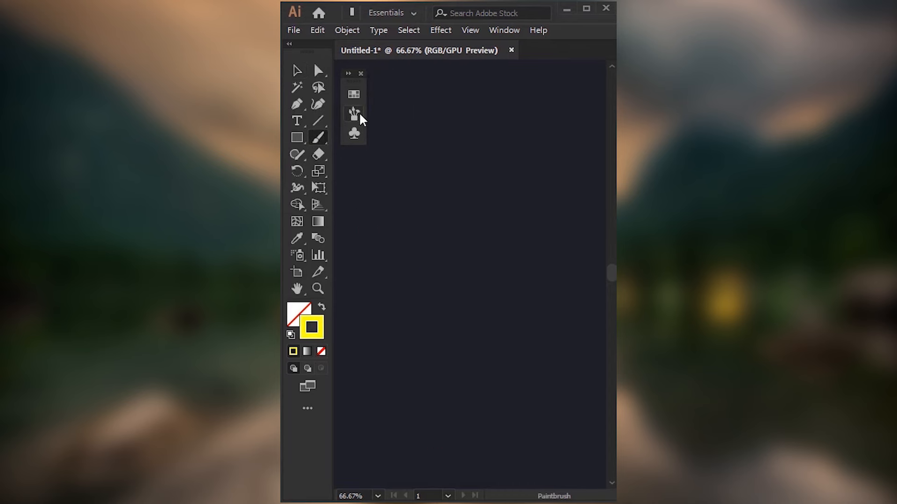
left_click(353, 114)
left_click(425, 235)
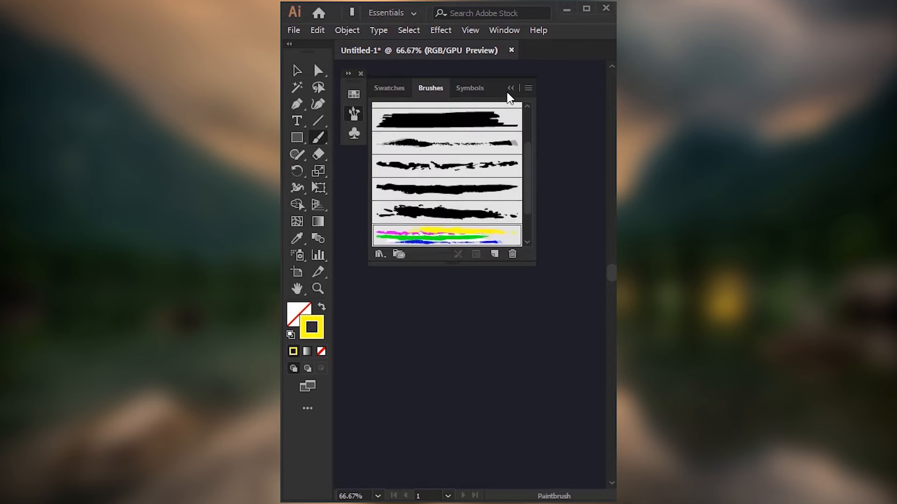
left_click(510, 89)
mouse_move(531, 322)
left_mouse_down()
mouse_move(443, 384)
mouse_move(384, 377)
left_mouse_up()
key("ctrl+z")
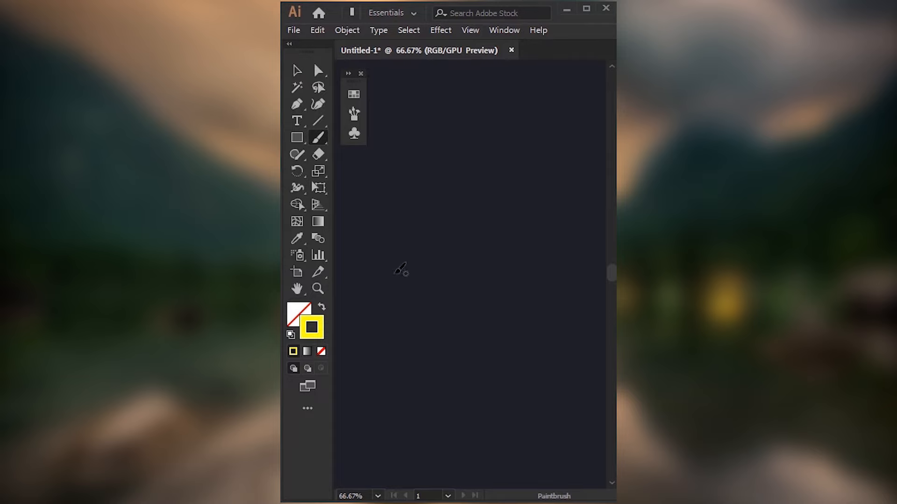
- Paint a freehand stroke across the empty artboard with the new multicolored art brush
left_click_drag(420, 229, 551, 327)
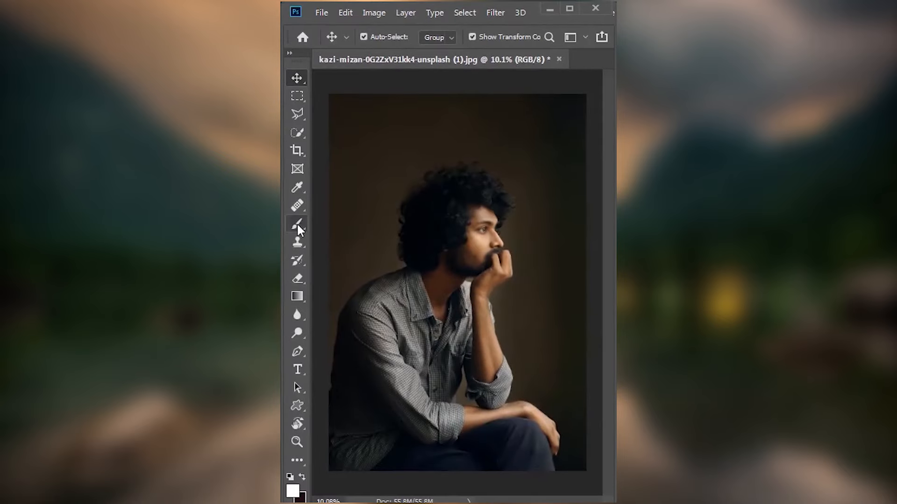
- In Photoshop, choose the Window_Arched brush from the Window Brushes1 set for the Brush tool in the seated man's portrait
left_click(297, 225)
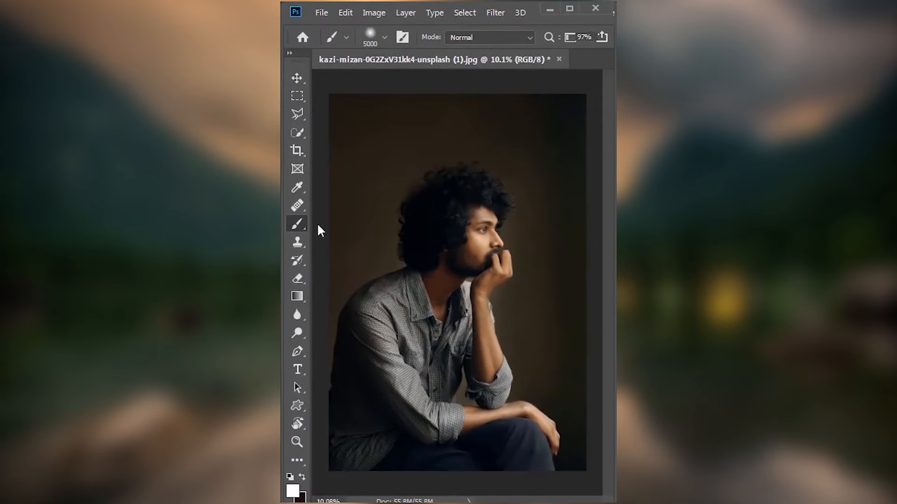
right_click(423, 225)
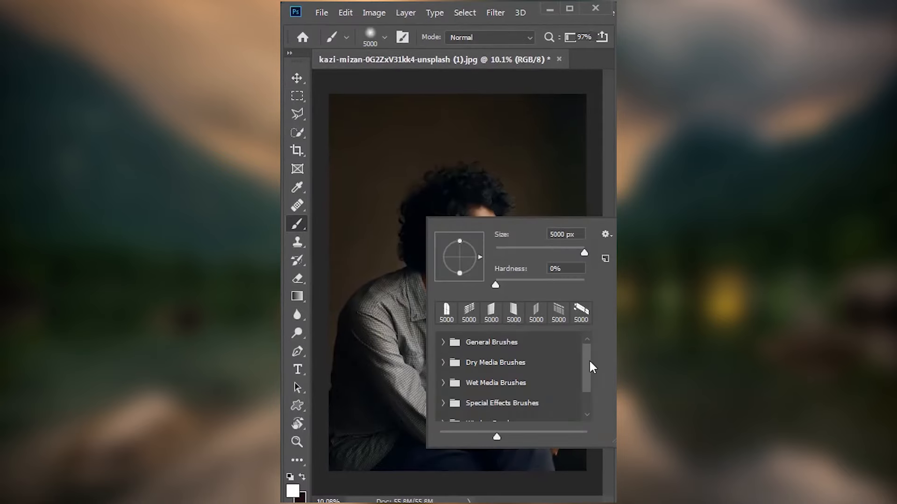
left_click_drag(590, 362, 587, 399)
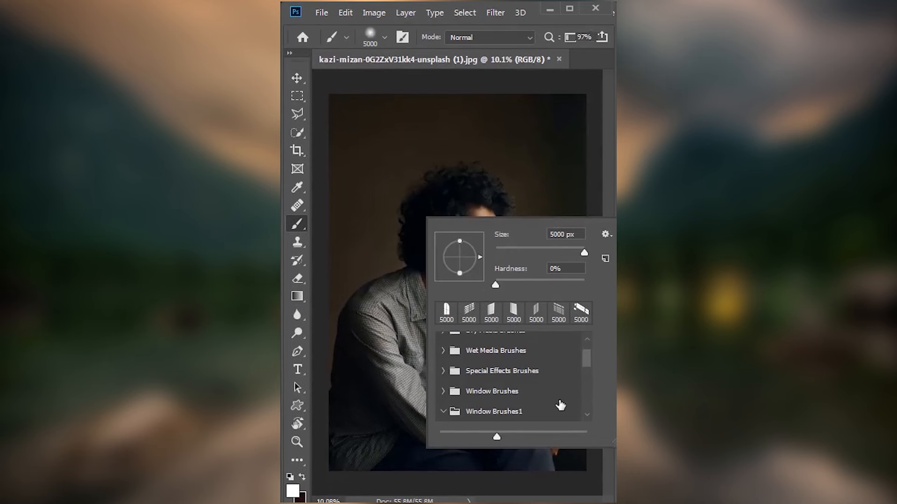
scroll(561, 405, "down", 6)
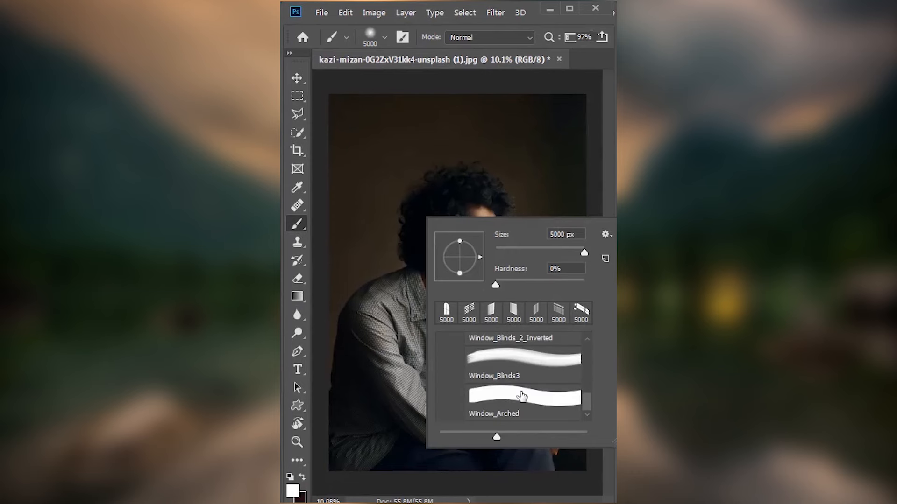
left_click(512, 404)
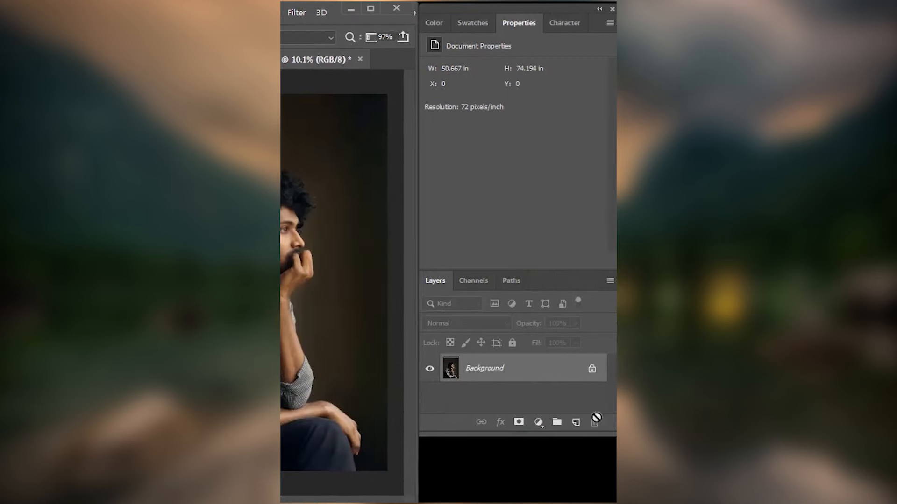
- Add a new layer above the Background and set it to Overlay blending at 70% opacity
left_click(574, 422)
left_click(496, 325)
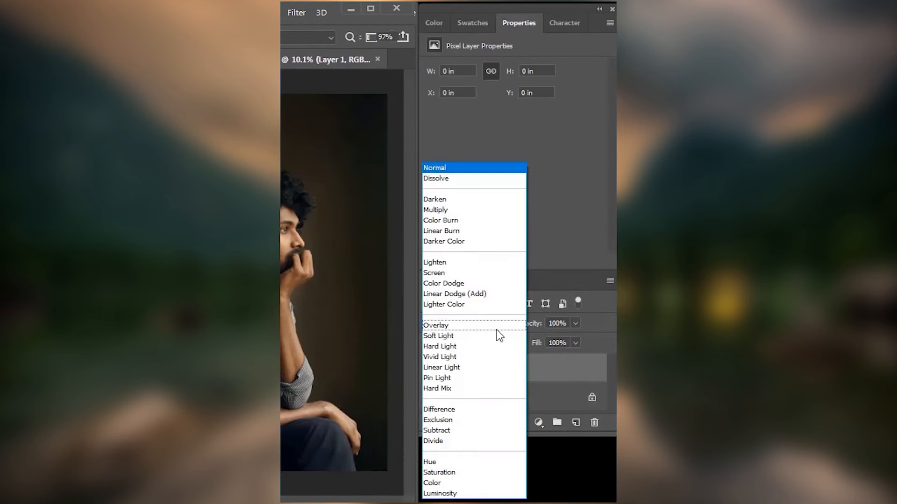
left_click(455, 327)
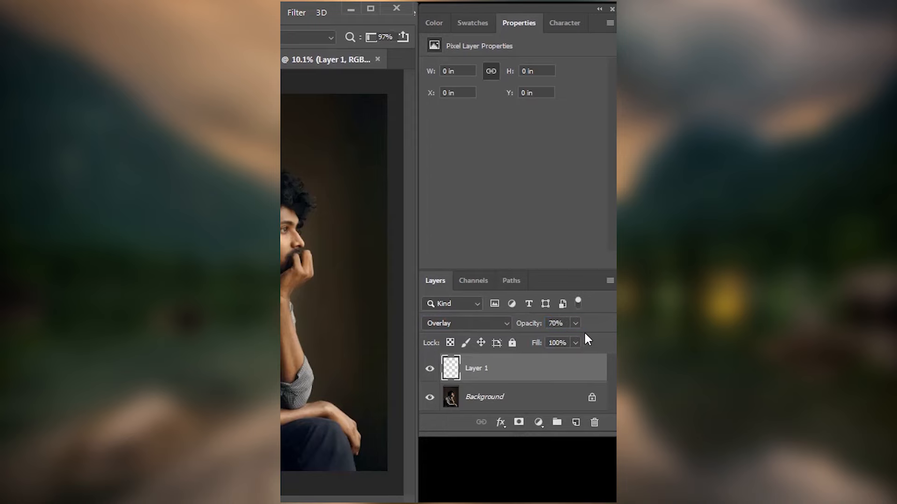
- Enlarge the arched window brush to 5000 px and stamp its light once over the seated man
left_click_drag(441, 302, 598, 272)
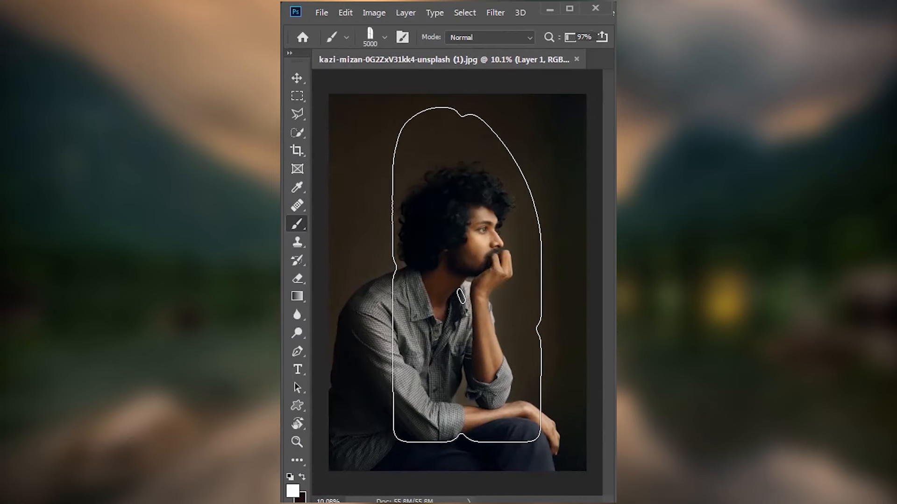
left_click(467, 275)
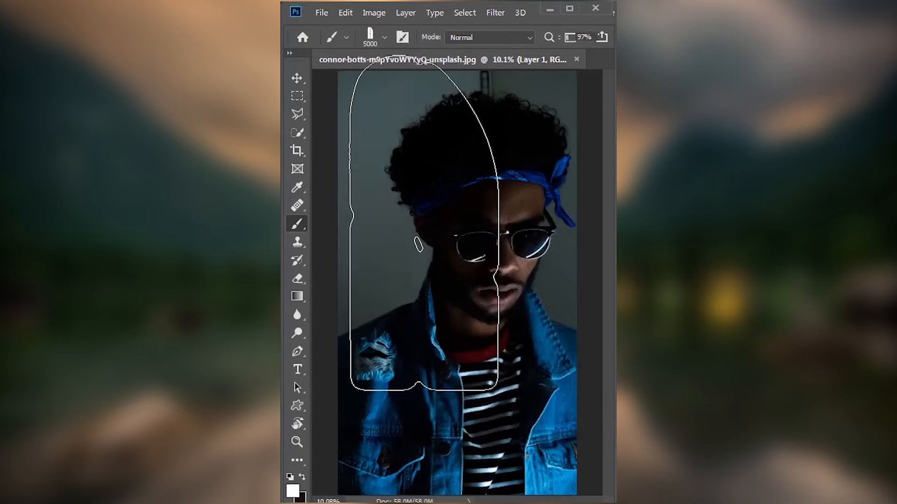
- In the denim-jacket portrait, choose the window_v1 brush, enlarge it to 5000 px and stamp it once over the man's face
right_click(429, 222)
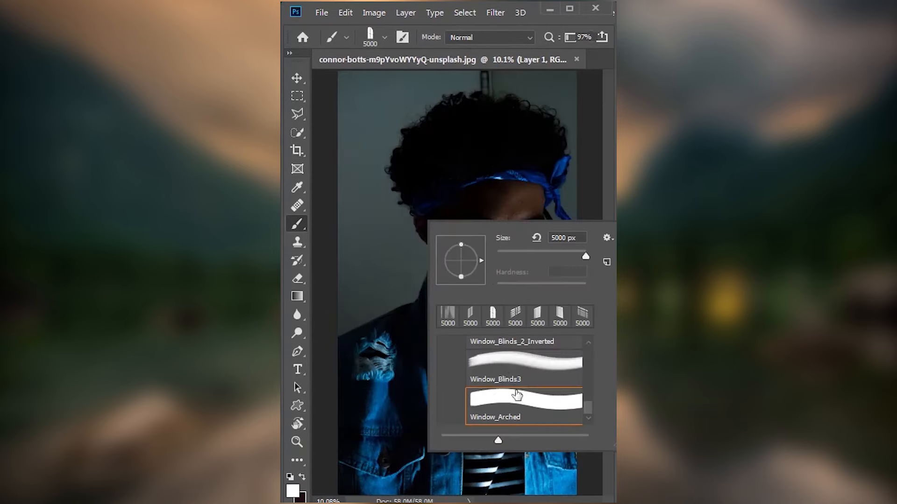
scroll(517, 395, "up", 5)
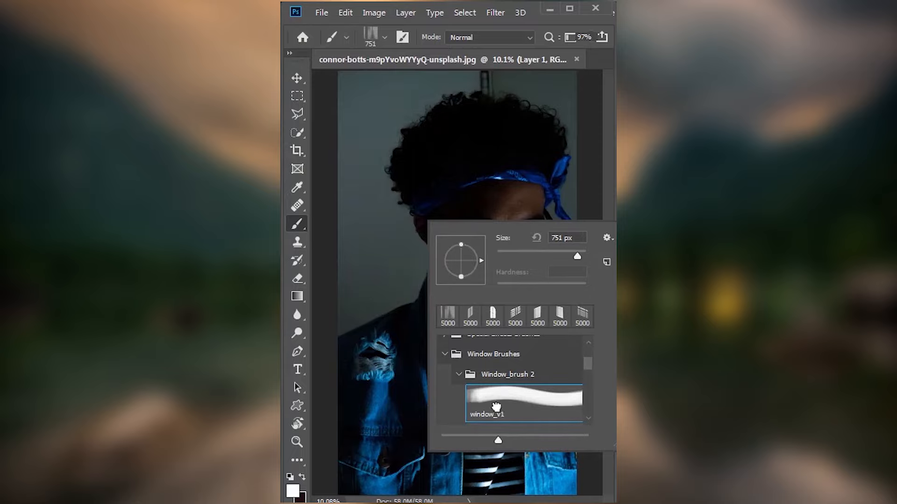
left_click_drag(394, 219, 606, 221)
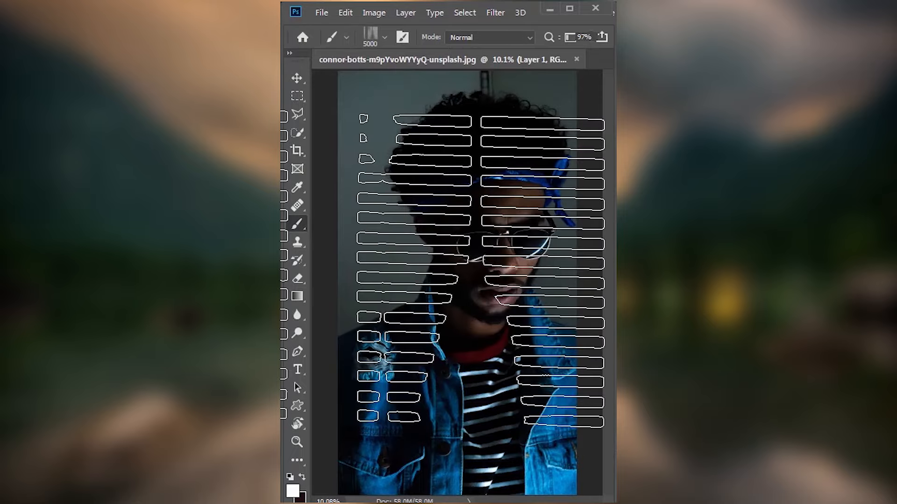
left_click(481, 270)
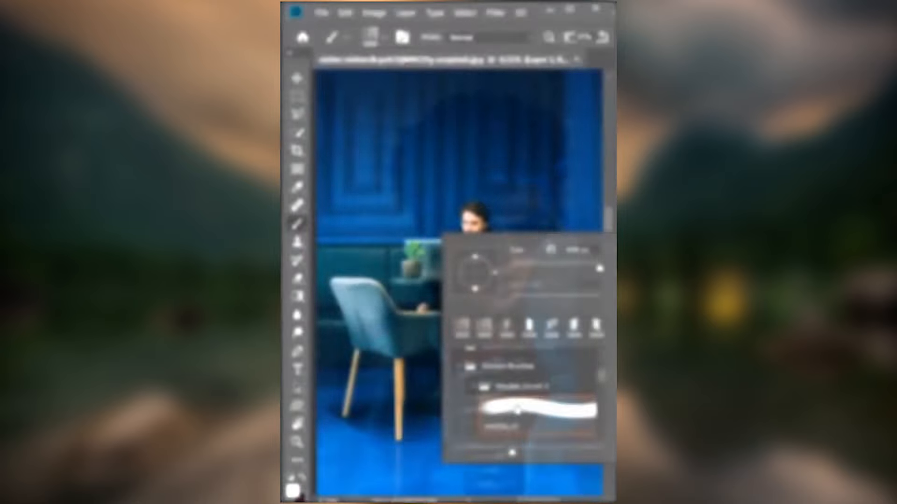
- In the blue-room photo, choose a slanted window-blinds brush, enlarge it to 5000 px and stamp it once over the seated man
scroll(526, 402, "down", 3)
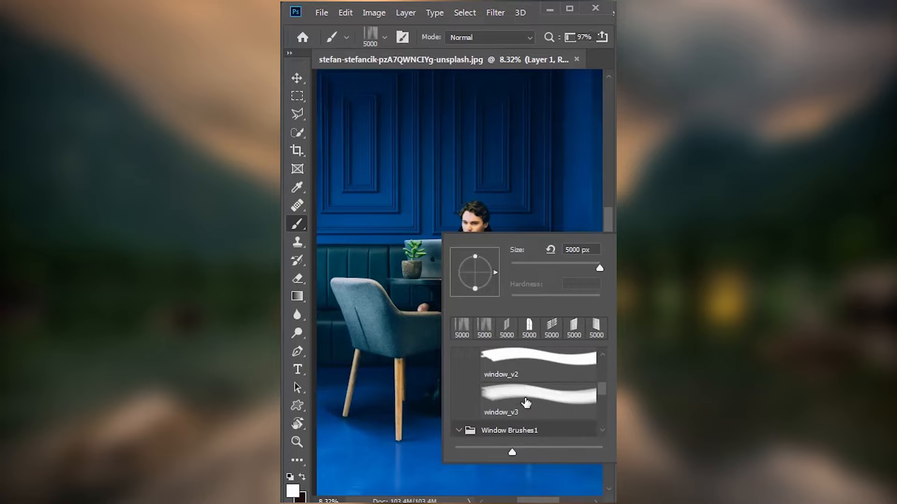
left_click_drag(390, 248, 600, 259)
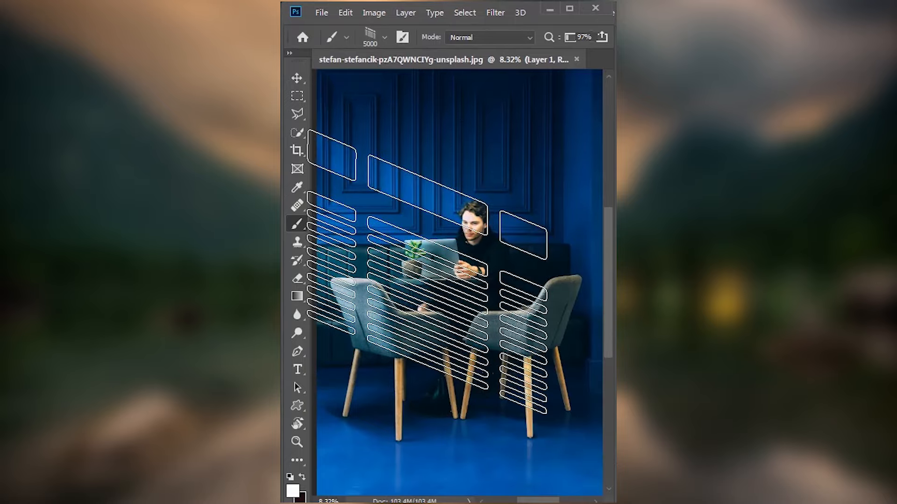
left_click(450, 278)
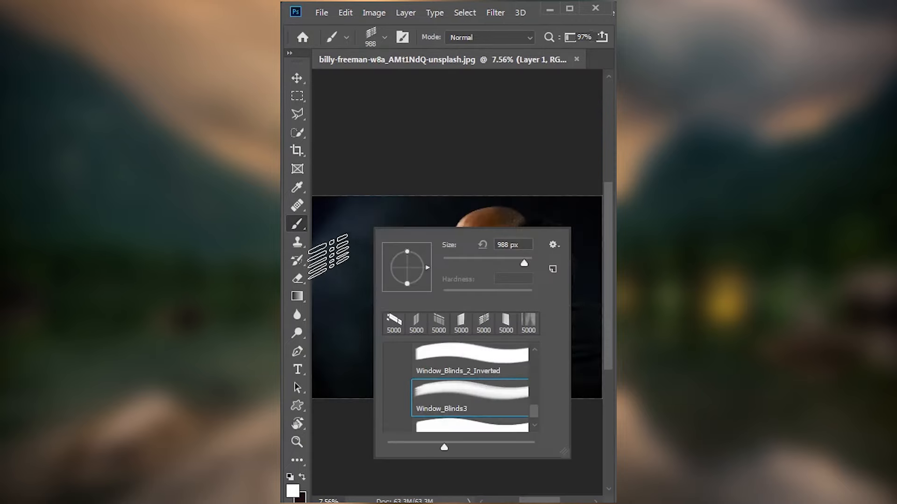
- In the portrait of the man in the black hoodie, choose the Window_Blinds3 brush and enlarge it to 5000 px
left_click(328, 257)
mouse_move(342, 284)
left_mouse_down()
mouse_move(420, 283)
mouse_move(431, 273)
left_mouse_up()
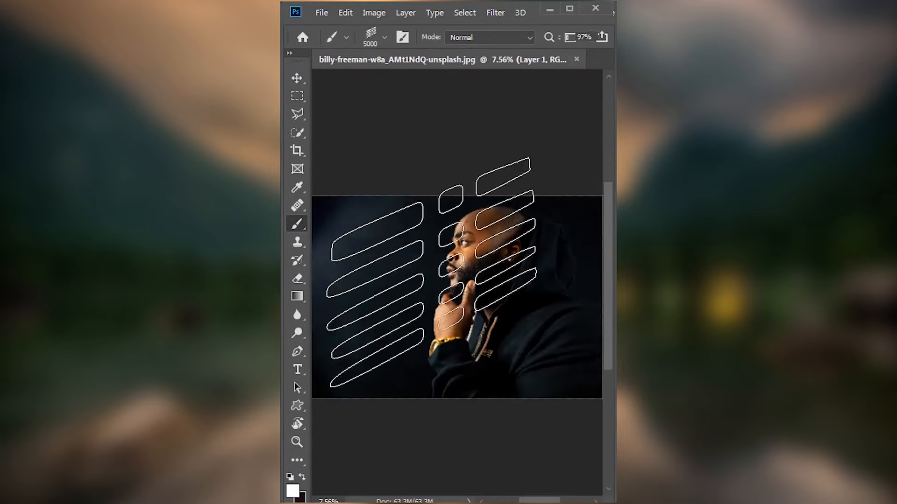